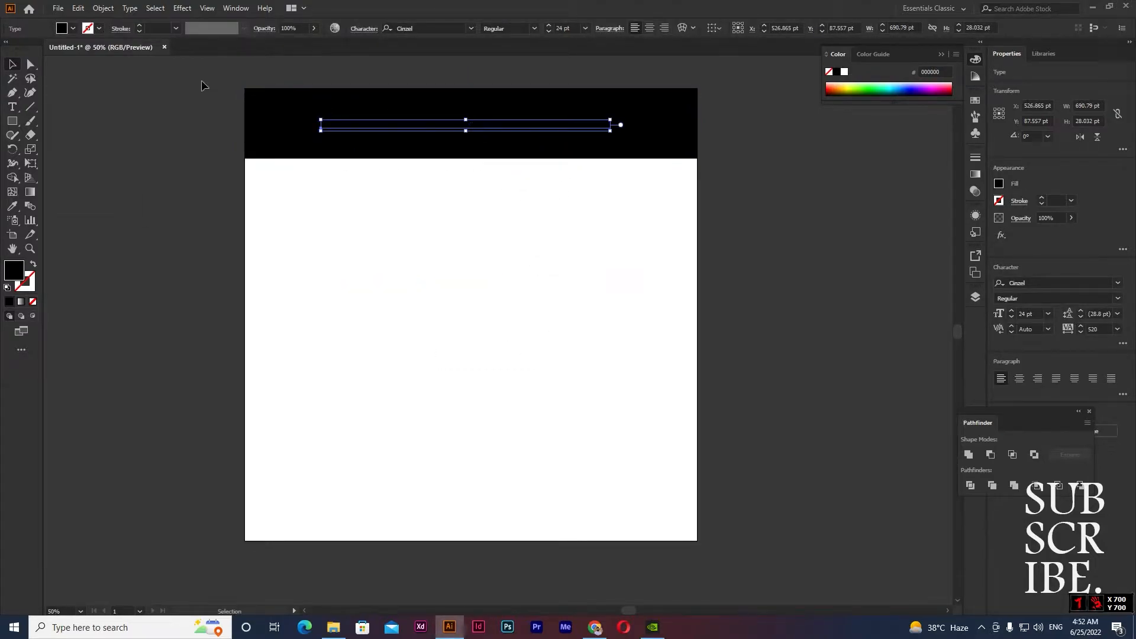
Step: Enlarge the title text to about 35 pt and sample the artboard's white as its fill with the Eyedropper
left_click_drag(610, 130, 671, 167)
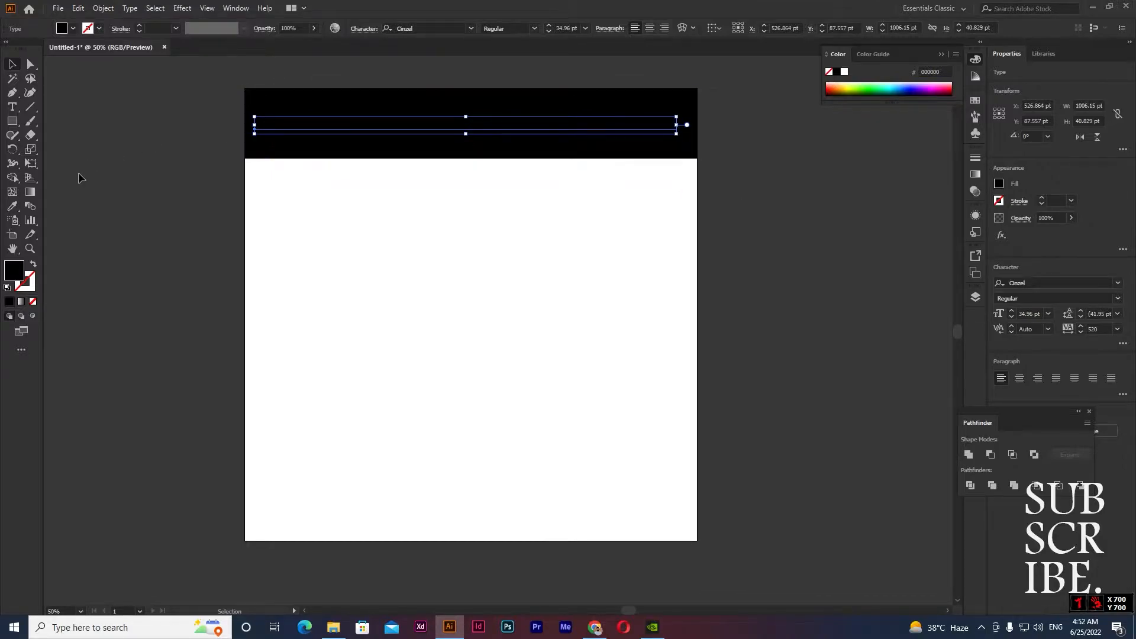
left_click(13, 206)
left_click(341, 261)
left_click(9, 65)
Step: Tighten the title's letter spacing to a tracking of 240
key("alt+Left")
key("alt+Left")
key("alt+Left")
key("alt+Left")
key("alt+Left")
key("alt+Left")
key("alt+Left")
key("alt+Left")
key("alt+Left")
key("alt+Left")
key("alt+Left")
key("alt+Left")
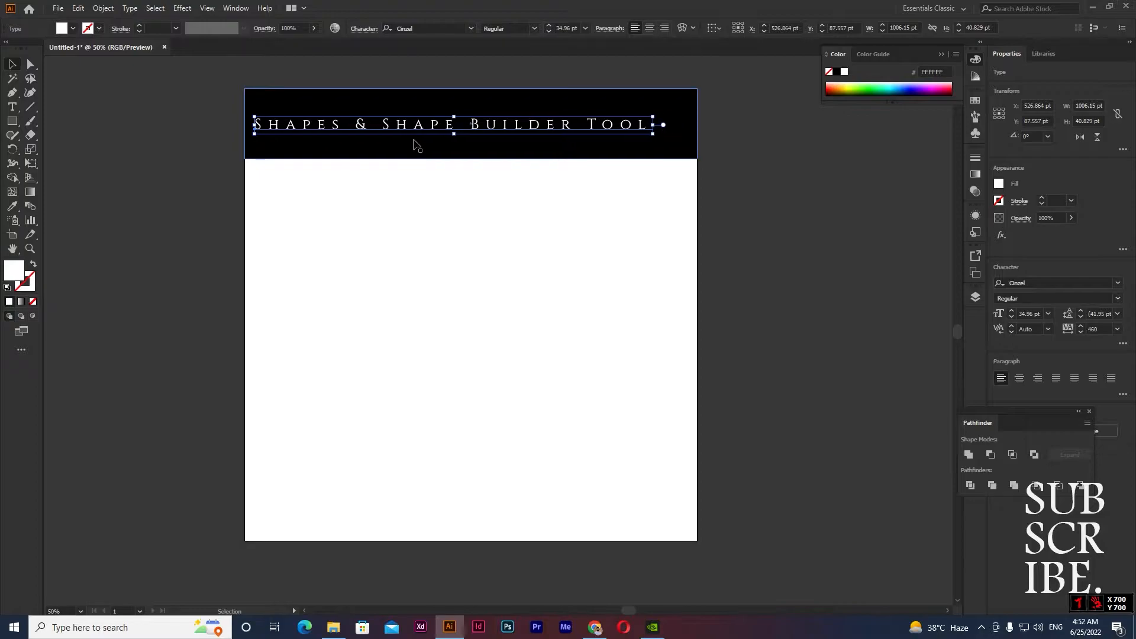
key("alt+Left")
key("alt+Left")
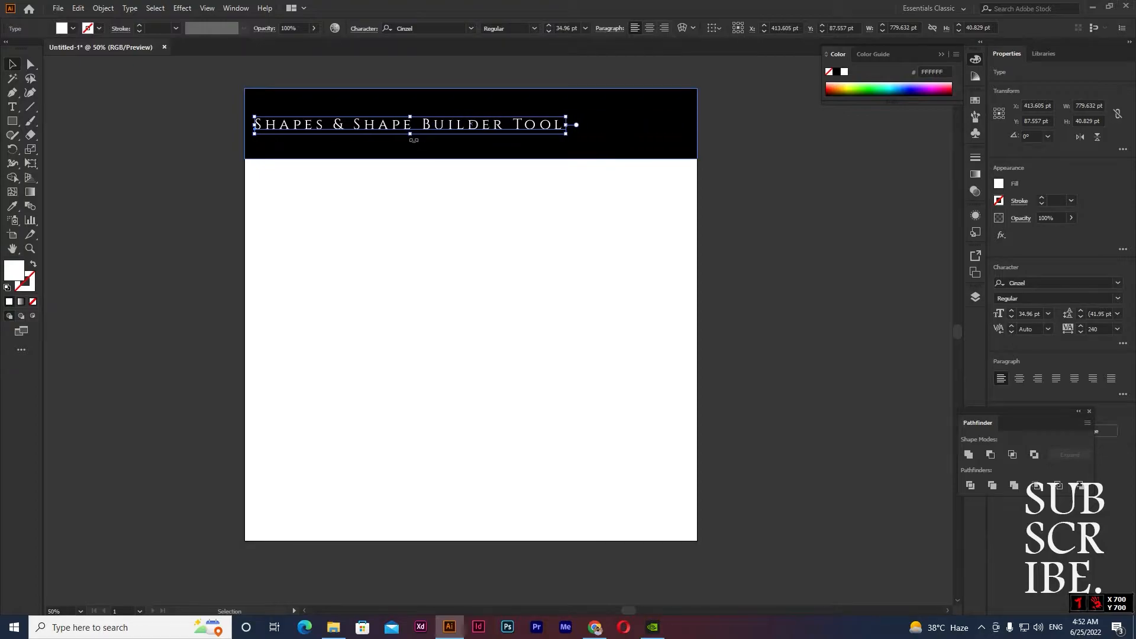
Step: Resize the title to about 42 pt and reposition it inside the black band
left_click(549, 26, "shift")
left_click(548, 26, "shift")
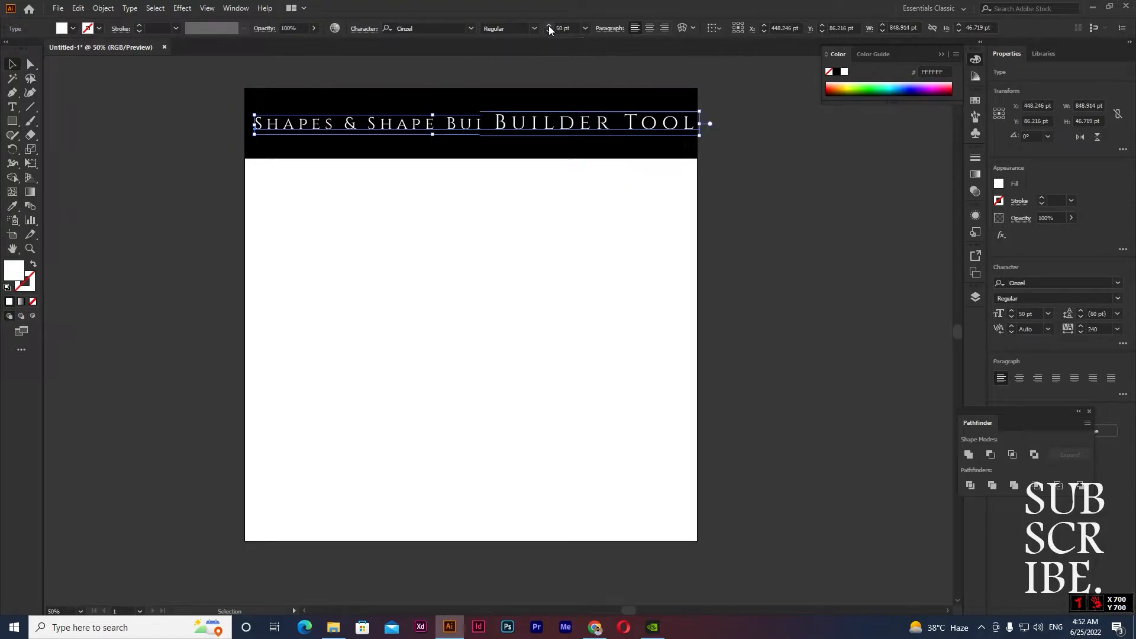
left_click_drag(699, 136, 697, 133)
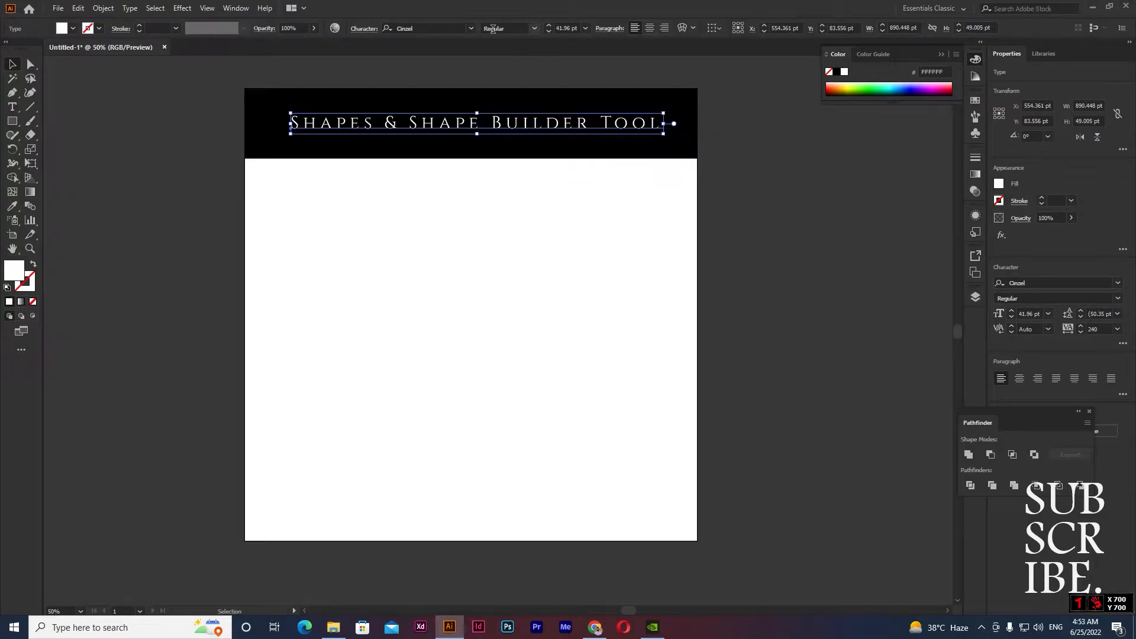
Step: Change the title's font to American Captain and scale it to about 62 pt within the black band
left_click(471, 29)
left_click(609, 165)
mouse_move(579, 135)
left_mouse_down()
mouse_move(644, 172)
mouse_move(588, 128)
left_mouse_up()
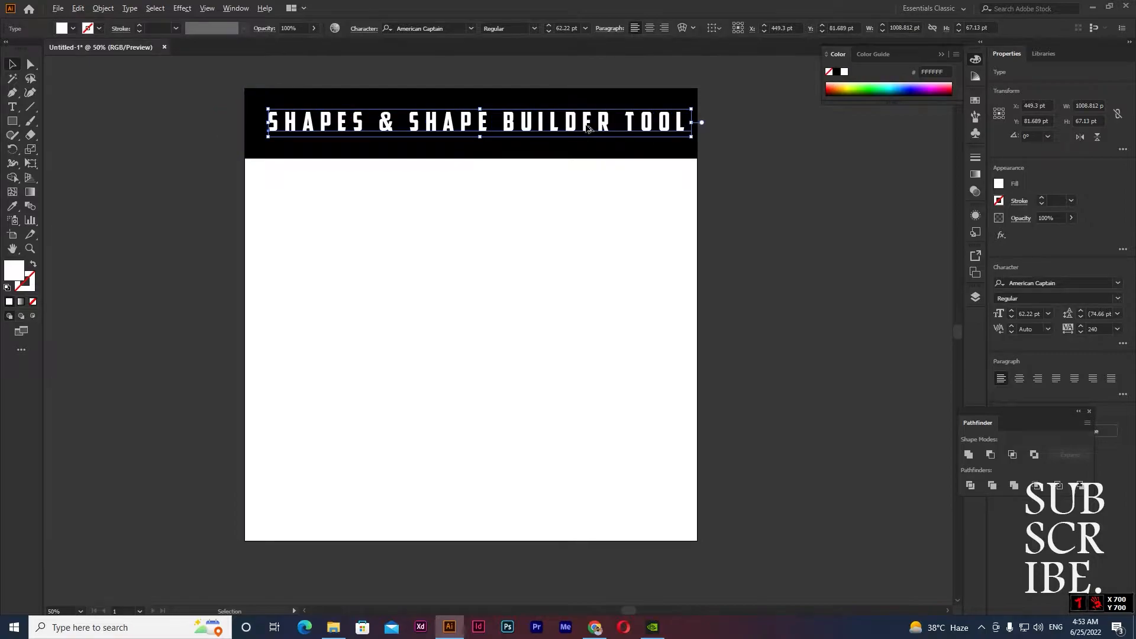
Step: Reduce the title's tracking to 80
key("alt+Left")
key("alt+Left")
key("alt+Left")
key("alt+Left")
key("alt+Left")
key("alt+Left")
key("alt+Left")
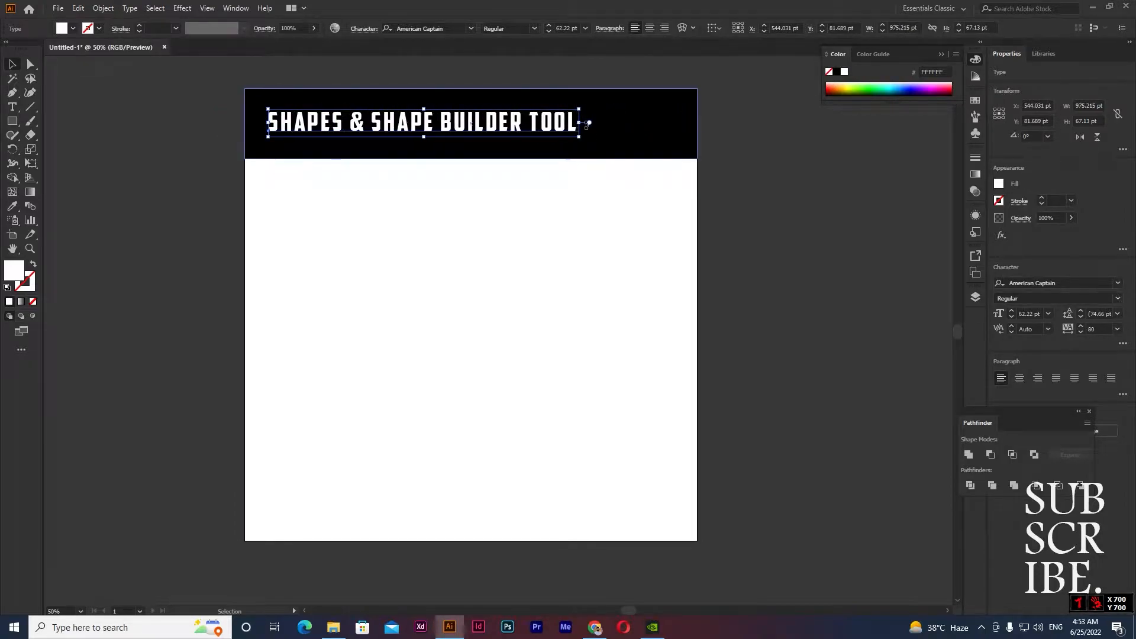
Step: Nudge the title right and slightly down to centre it in the black band, and deselect it
key("Right")
key("Right")
key("Right")
key("Right")
key("Right")
key("Right")
key("Right")
key("Right")
key("Right")
key("Right")
key("Right")
key("Right")
key("Right")
key("Right")
key("Right")
key("Right")
key("Right")
key("Right")
key("Right")
key("Right")
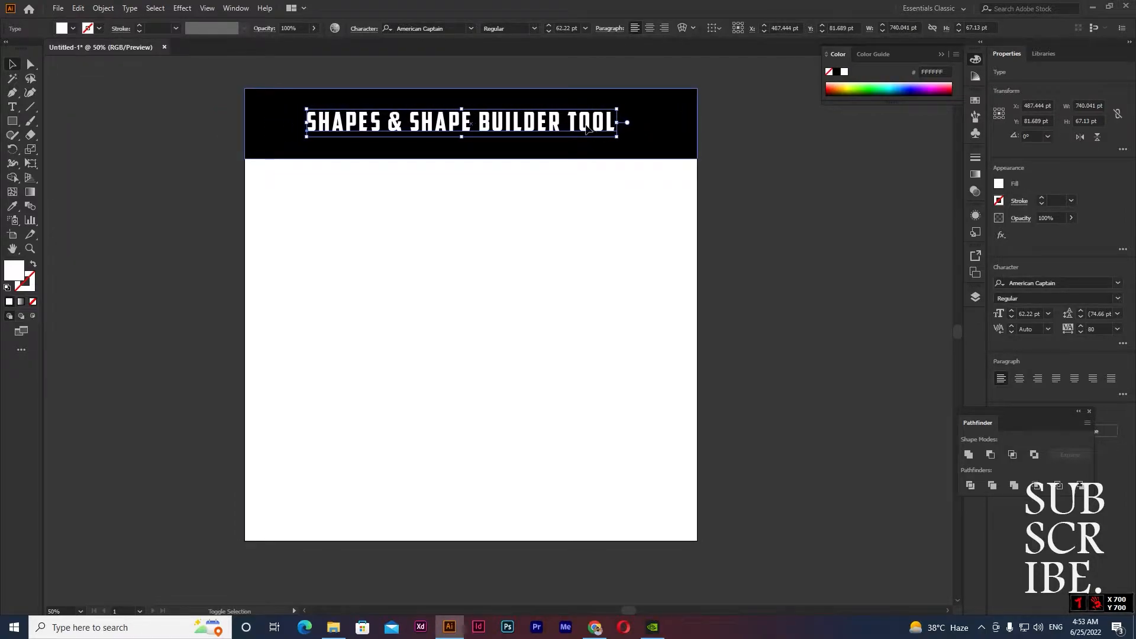
key("shift+Down")
left_click(401, 220)
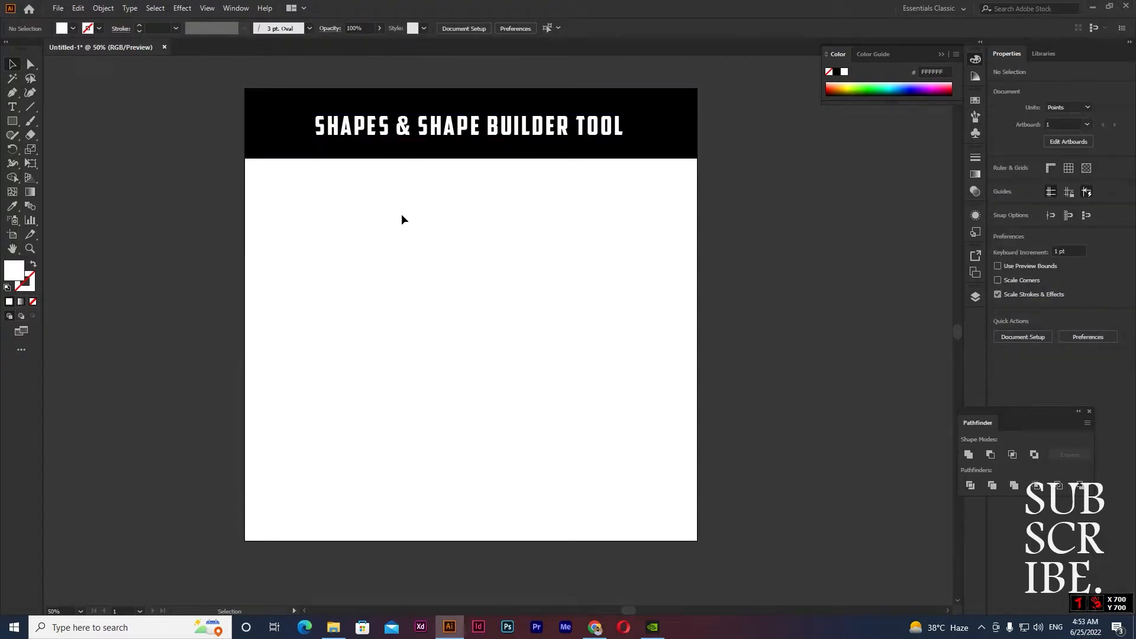
Step: Duplicate the title below the black band and clear the copy's text
left_click_drag(352, 133, 357, 203)
triple_click(354, 205)
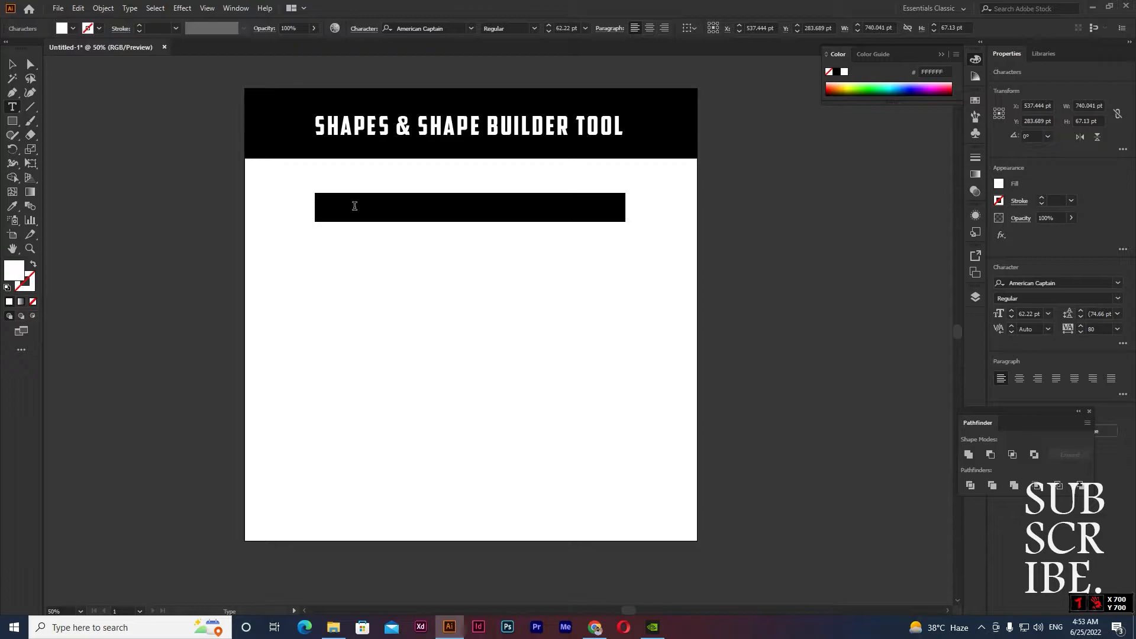
key("BackSpace")
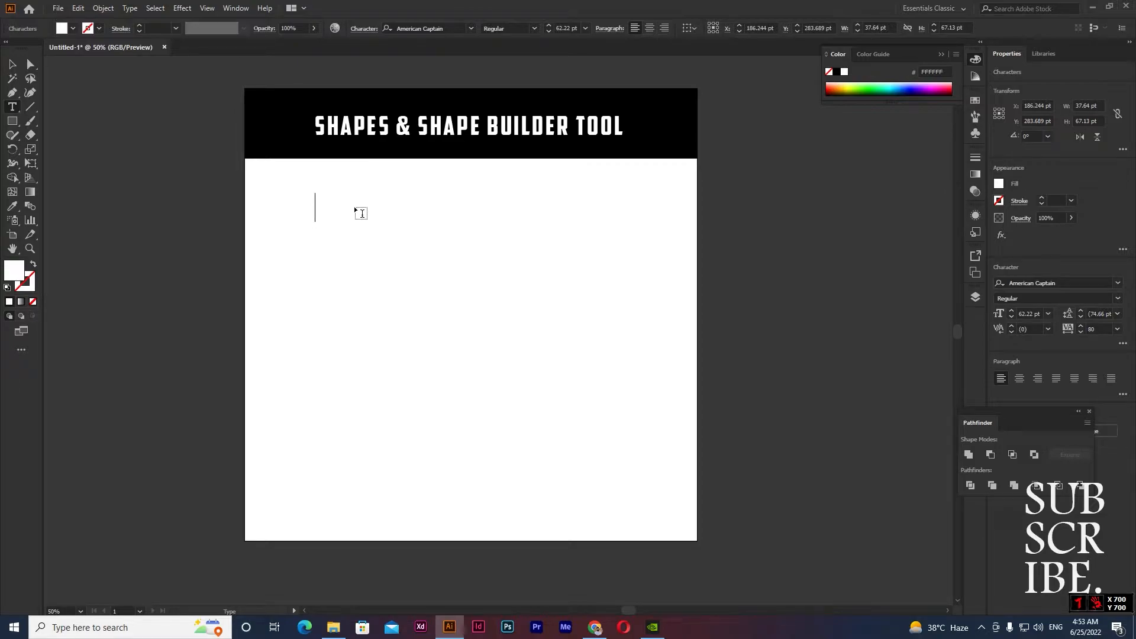
left_click(8, 68)
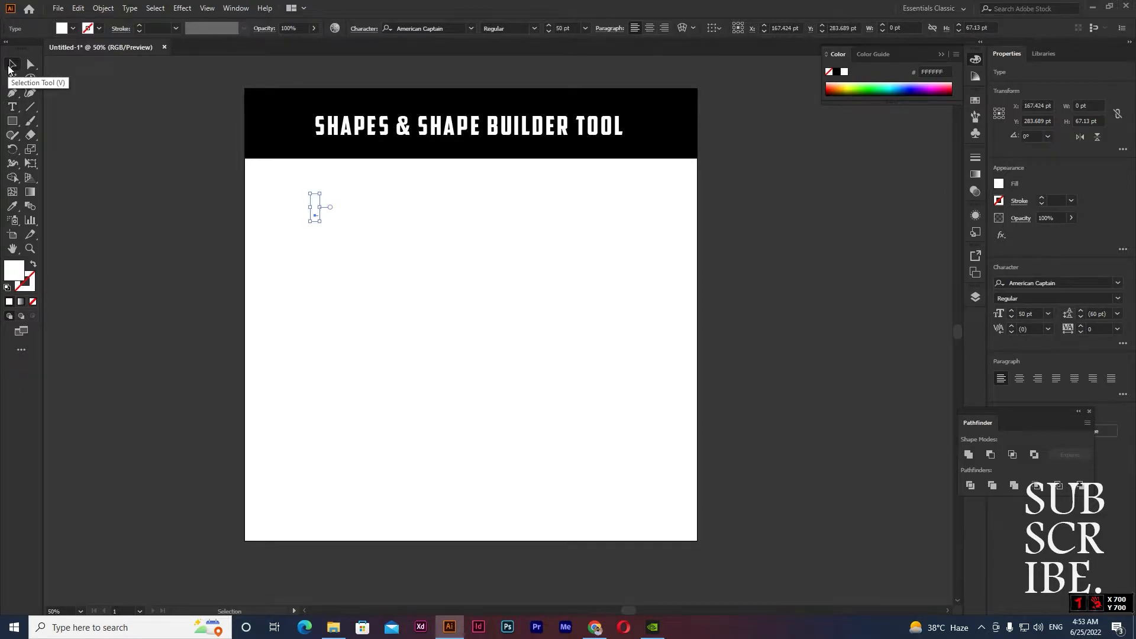
Step: Draw a rectangle about 655 x 158 pt on the white area below the title with the Rectangle tool
left_click(13, 122)
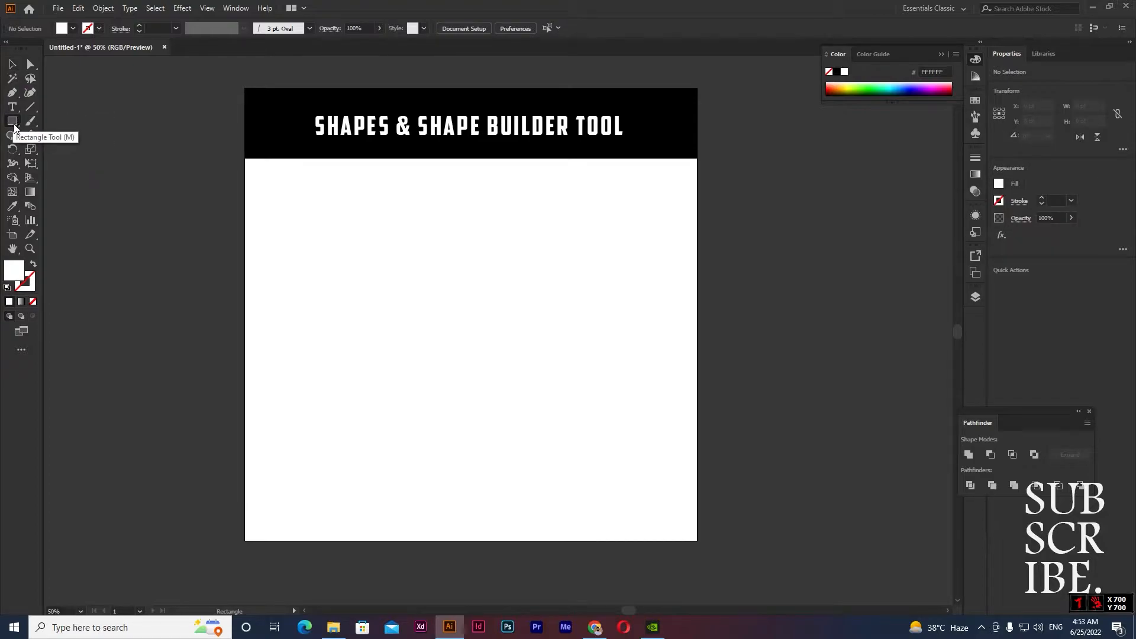
left_click(13, 123, "alt")
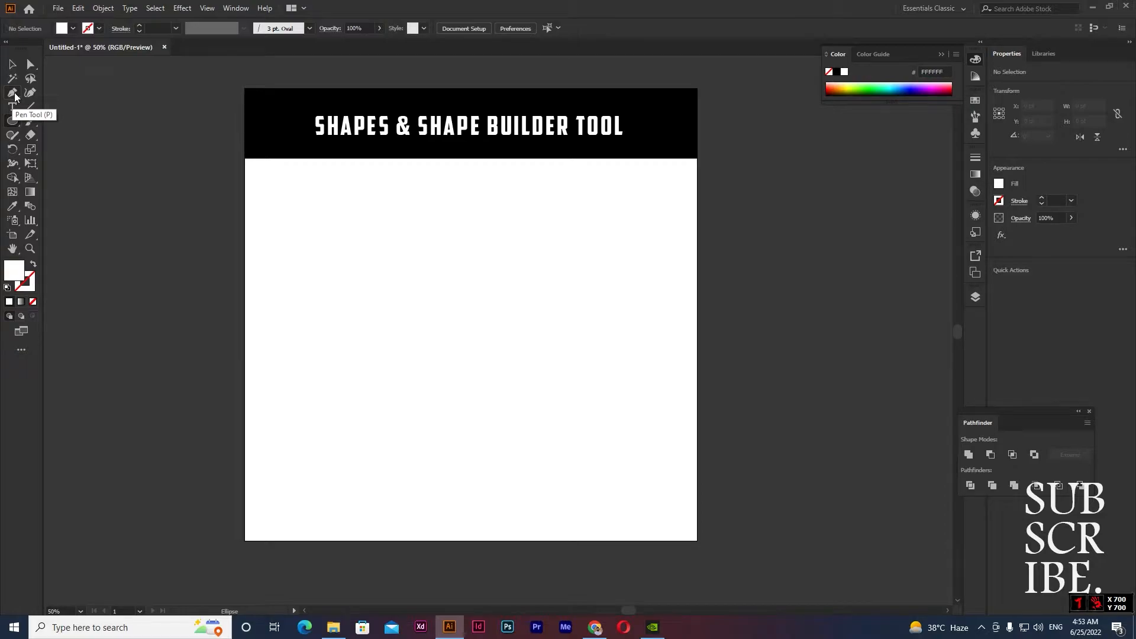
left_click(13, 122)
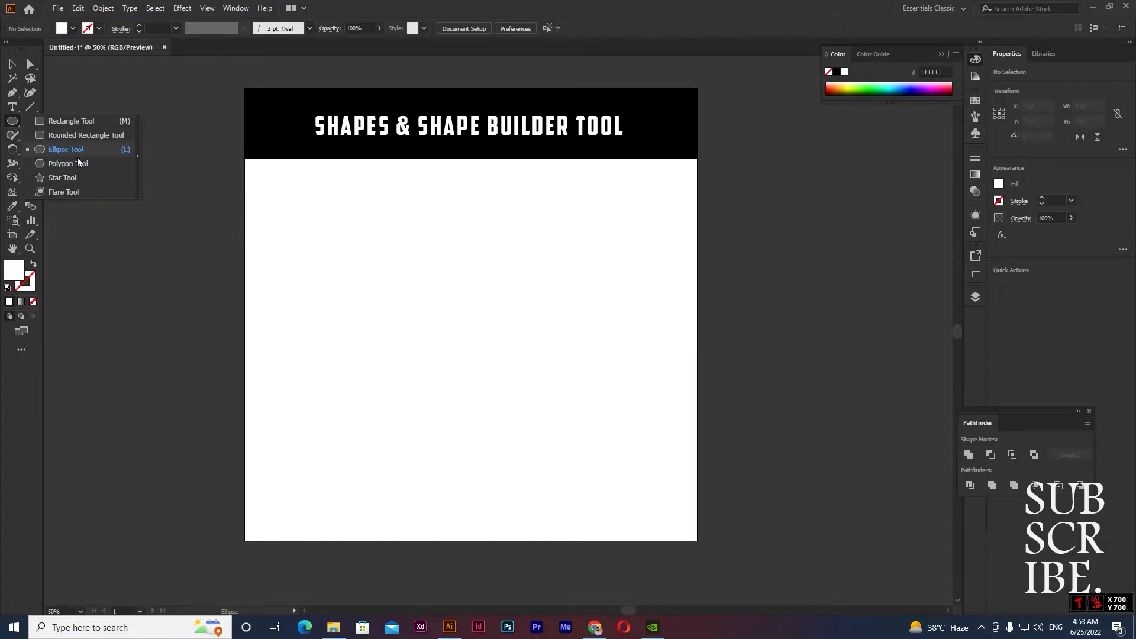
left_click(77, 122)
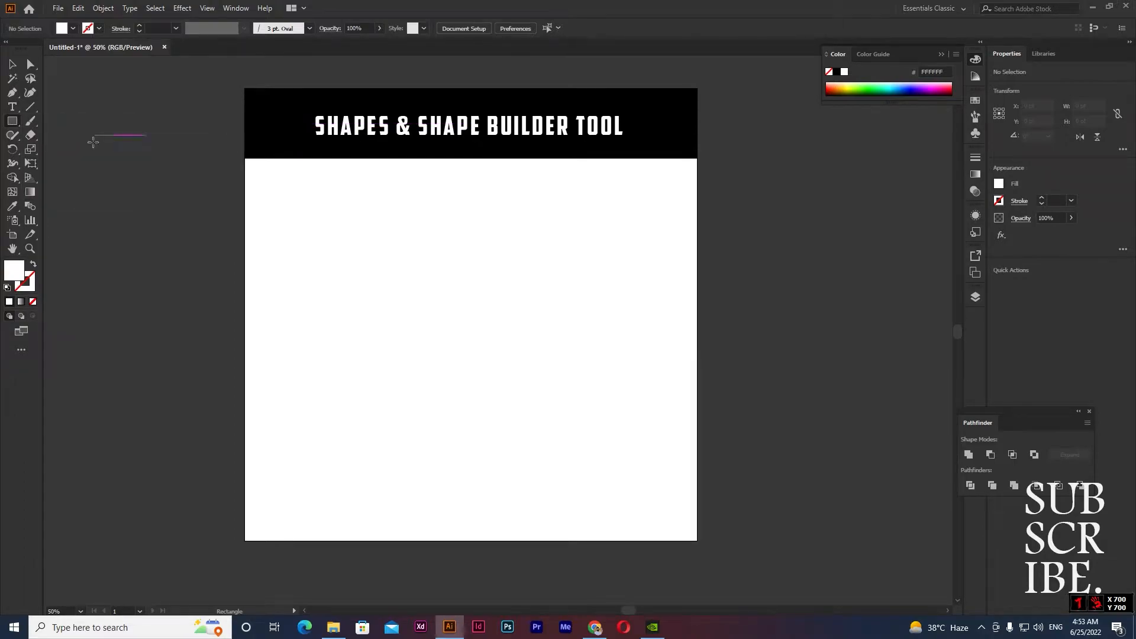
left_click_drag(318, 208, 593, 274)
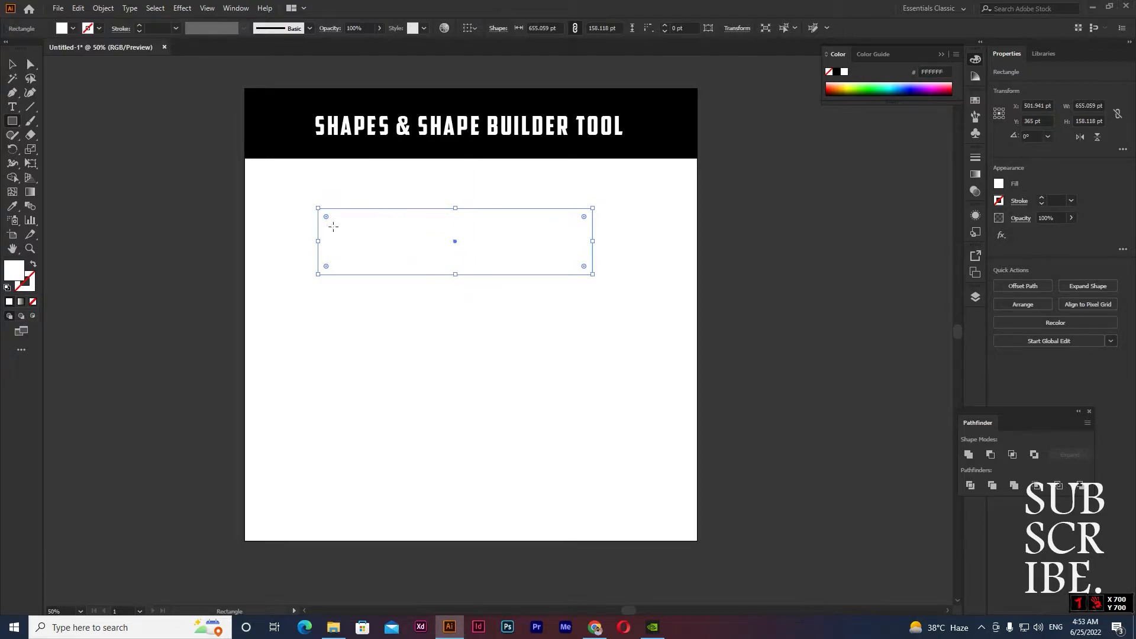
Step: Set the rectangle's fill to the dark red 3D0F0F
left_click(72, 29)
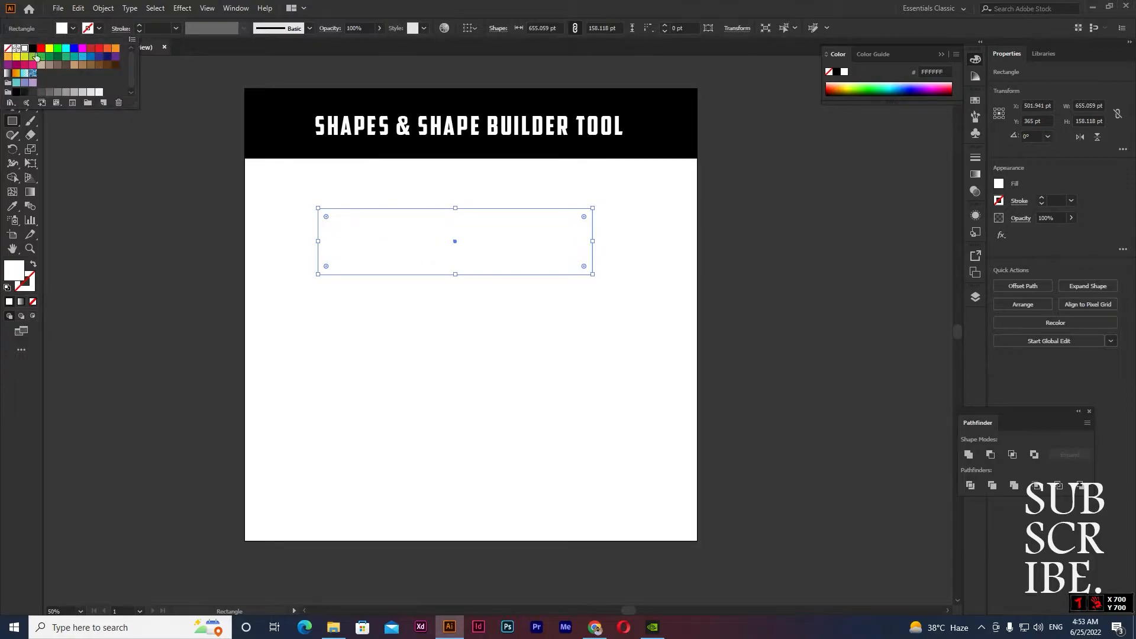
left_click(33, 49)
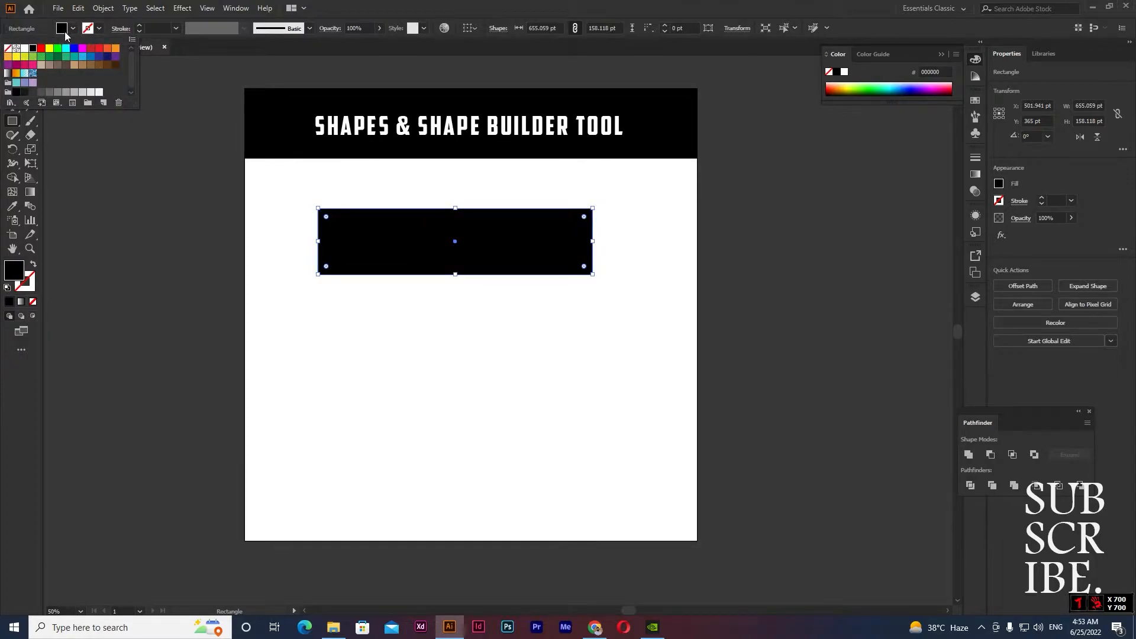
double_click(11, 275)
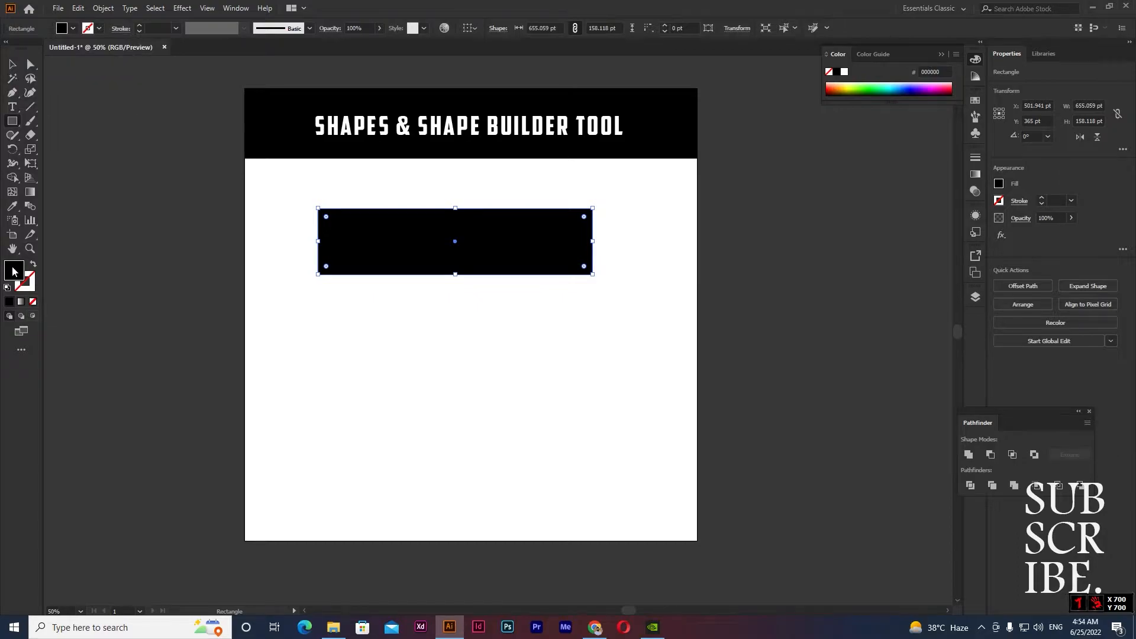
left_click_drag(591, 322, 589, 335)
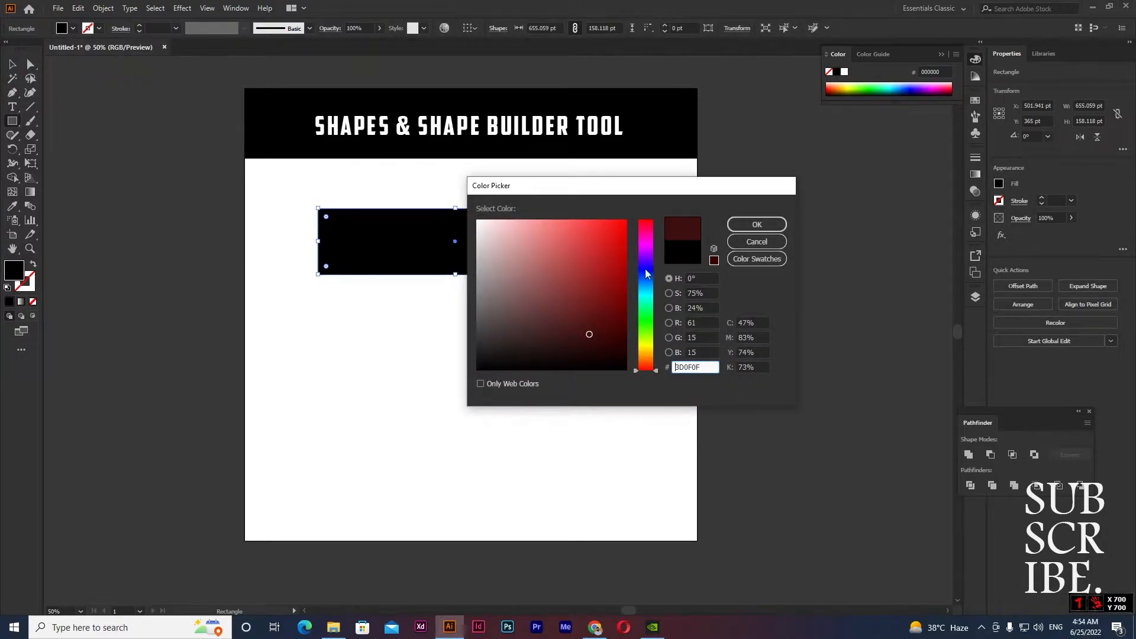
left_click(749, 228)
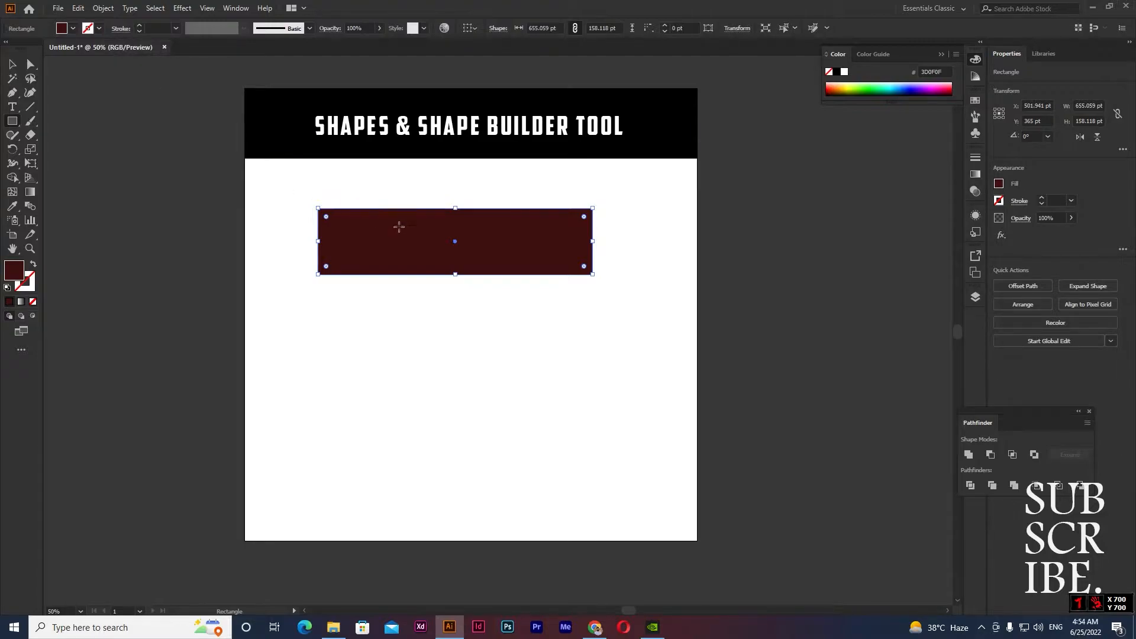
Step: Give the rectangle a cyan stroke 18 pt wide and deselect it
scroll(366, 215, "up", 4)
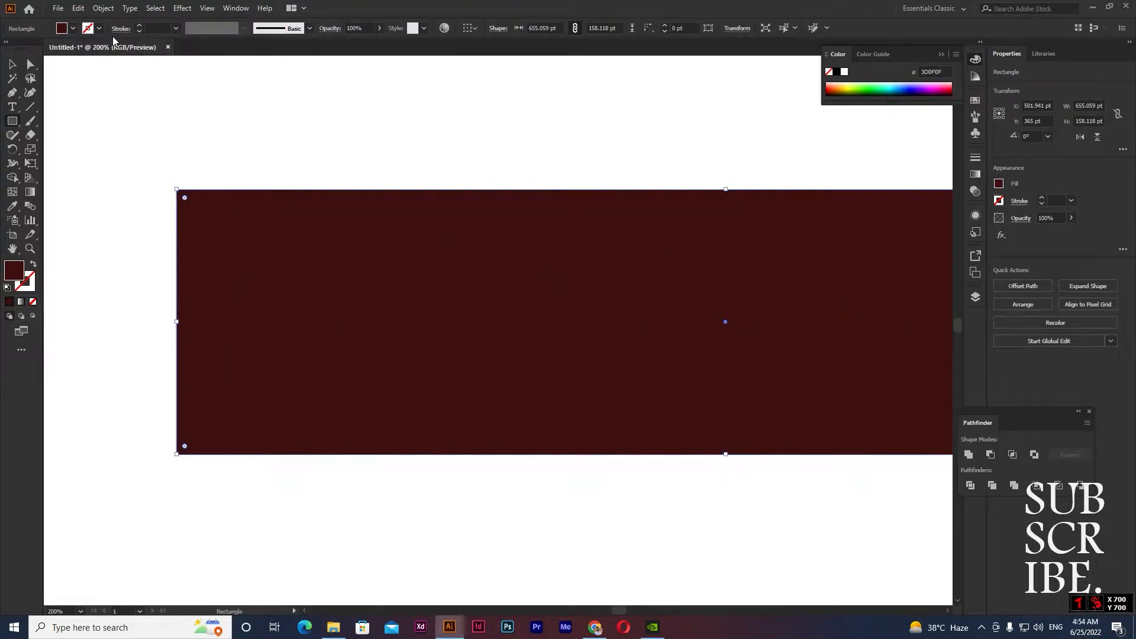
scroll(117, 69, "down", 1)
scroll(117, 69, "right", 3)
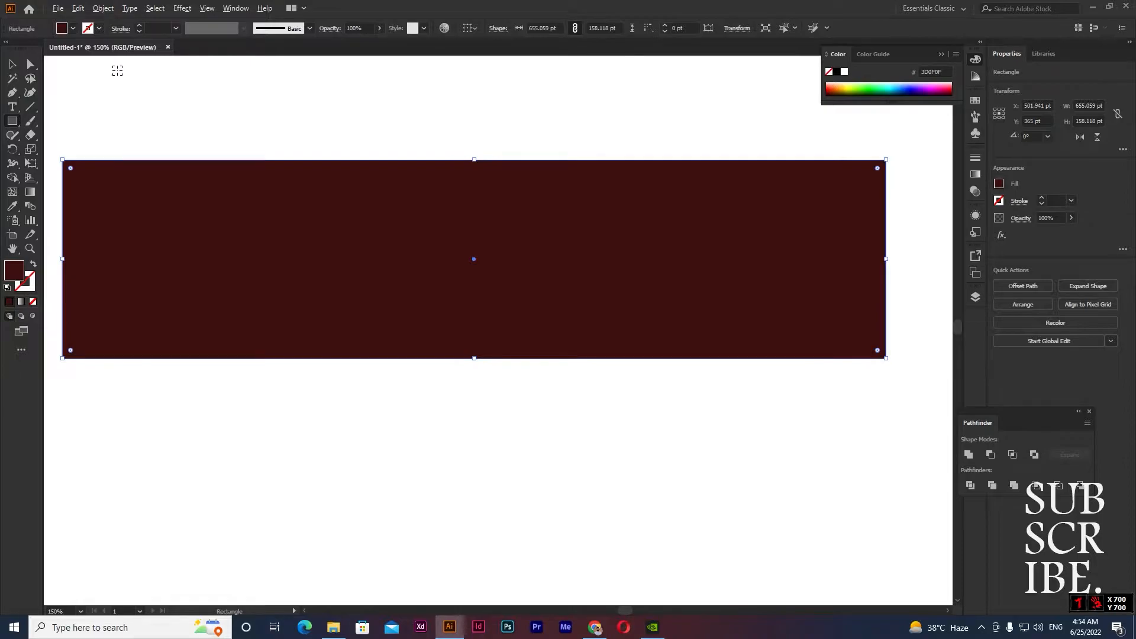
scroll(117, 69, "down", 1)
left_click(99, 28)
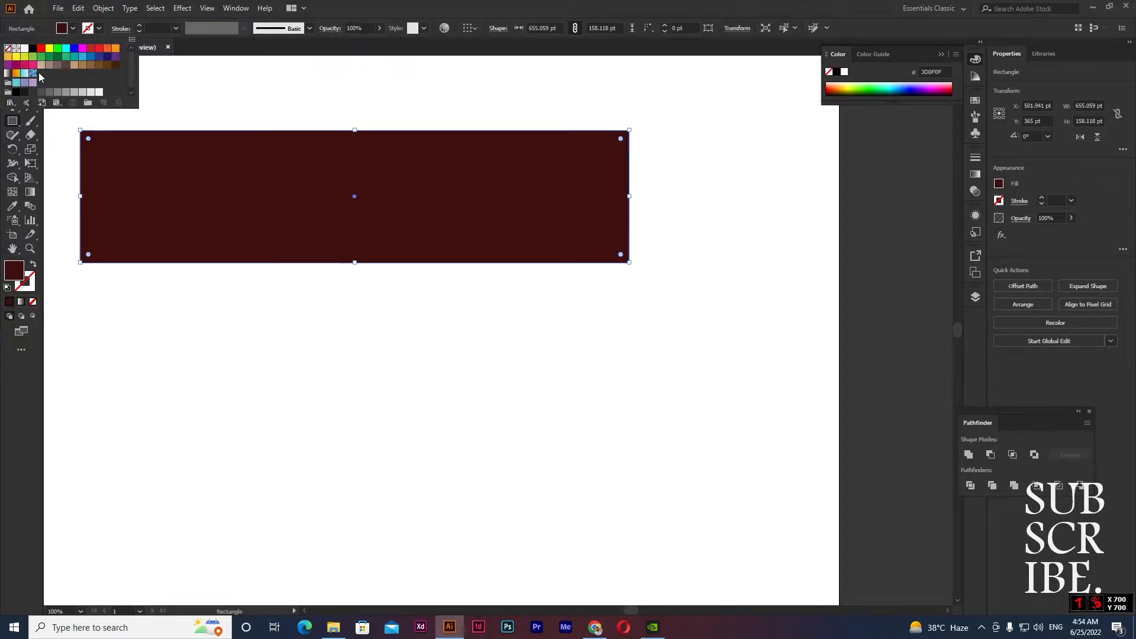
left_click(66, 49)
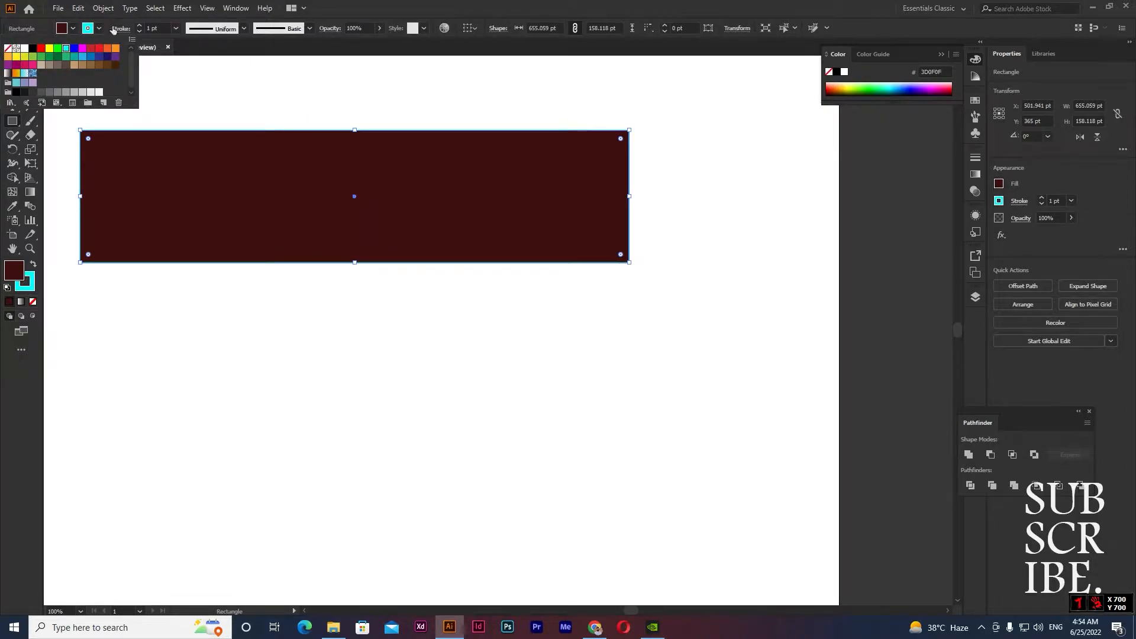
left_click(138, 26)
left_click(139, 26)
left_click(138, 26)
left_click(139, 26)
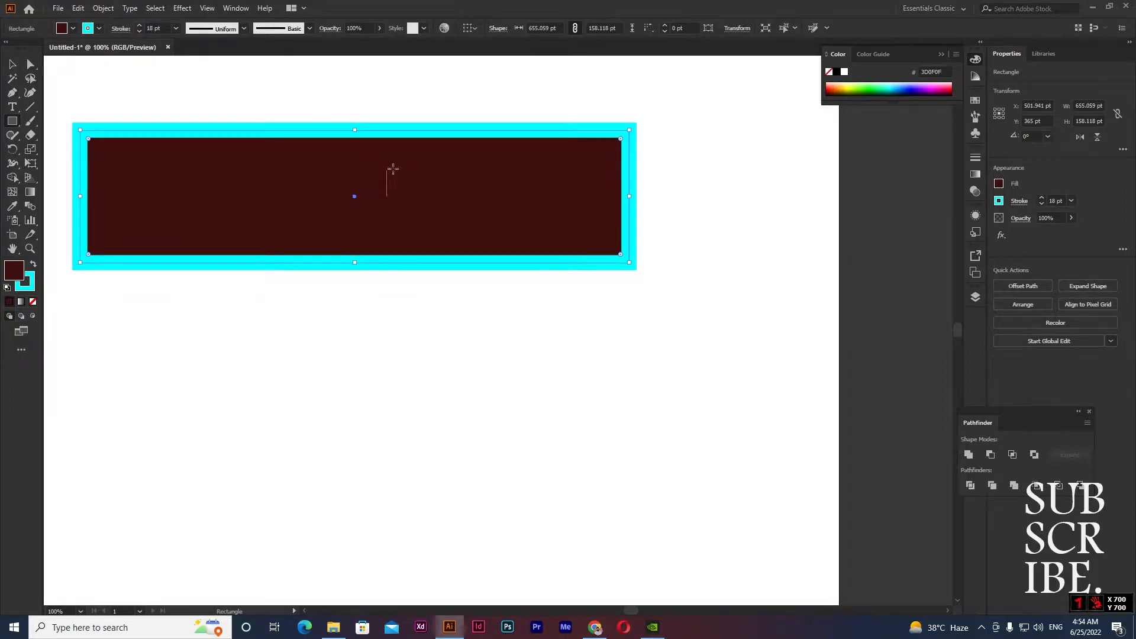
key("ctrl+minus")
scroll(394, 171, "left", 1)
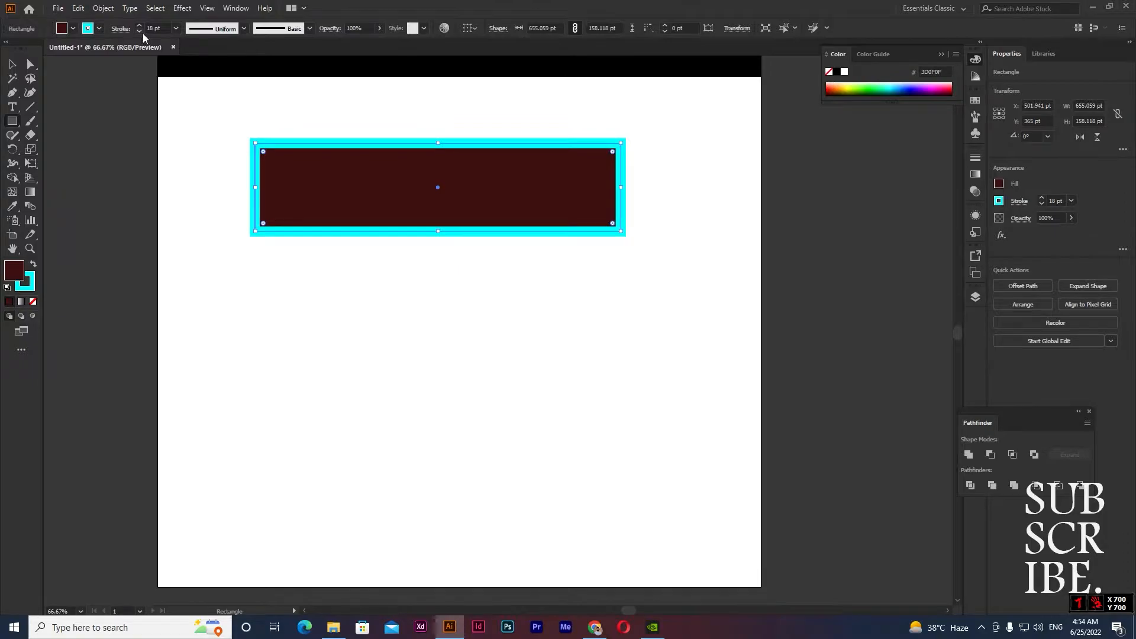
key("v")
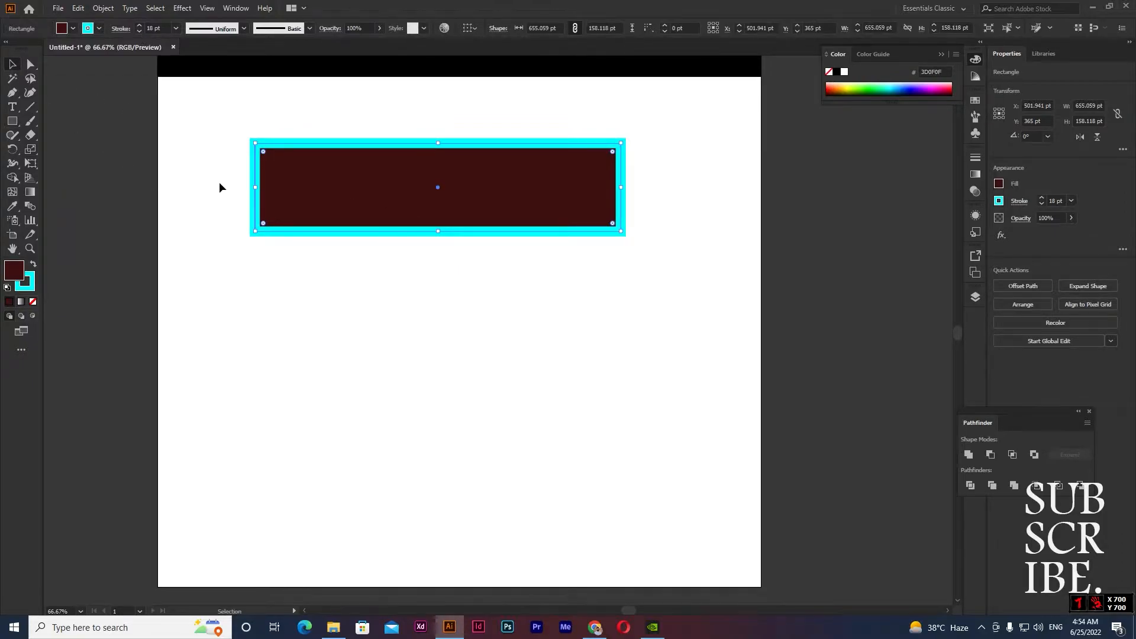
left_click(219, 187)
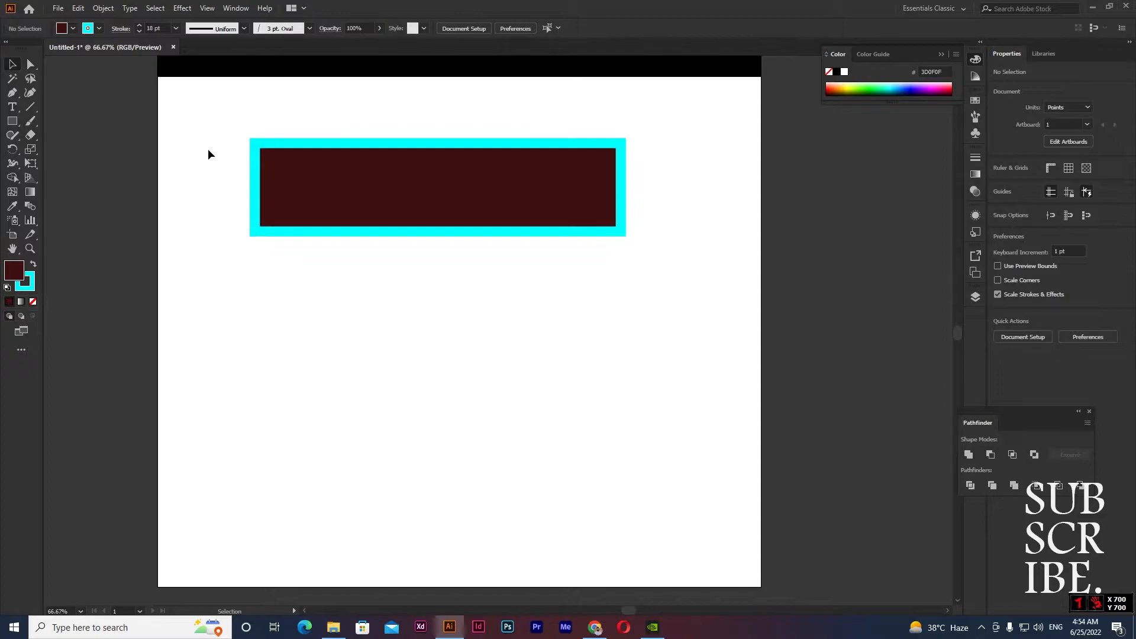
Step: Swap the rectangle's fill and stroke colours repeatedly, ending with a cyan fill and a dark red stroke
left_click_drag(218, 136, 361, 279)
key("shift+x")
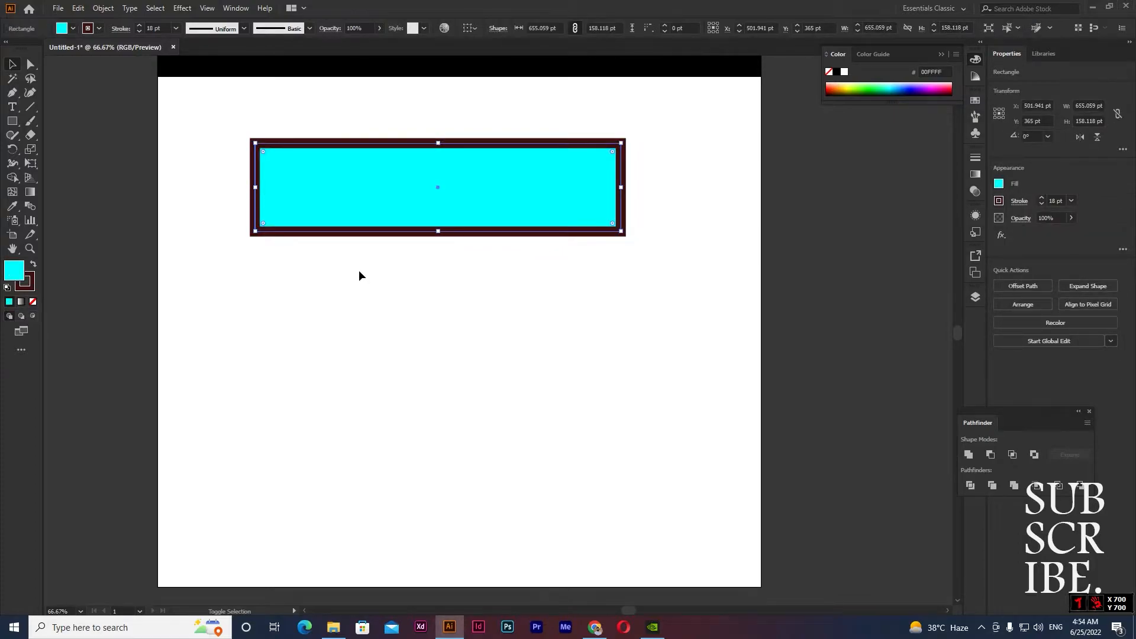
key("shift+x")
key("shift+x")
key("shift+x")
key("shift+x")
key("shift+x")
key("shift+x")
key("shift+x")
key("shift+x")
key("shift+x")
key("shift+x")
key("shift+x")
key("shift+x")
Step: Set the rectangle's fill to the grey-brown 534741, swap it with the dark red stroke, and deselect the shape
left_click(72, 30)
left_click(70, 66)
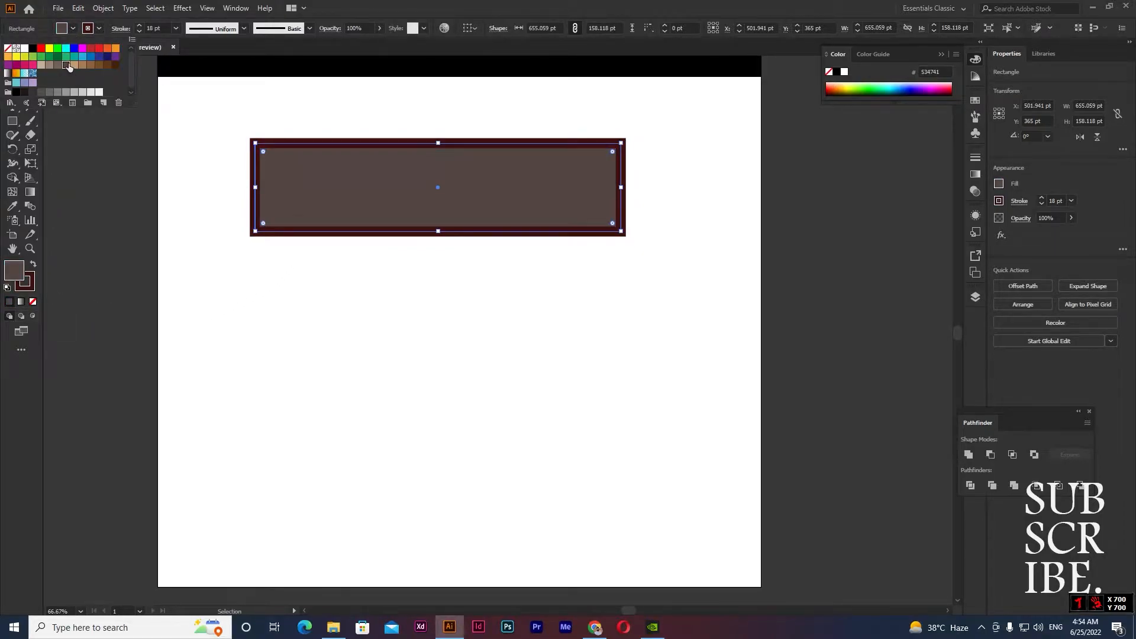
left_click(283, 289)
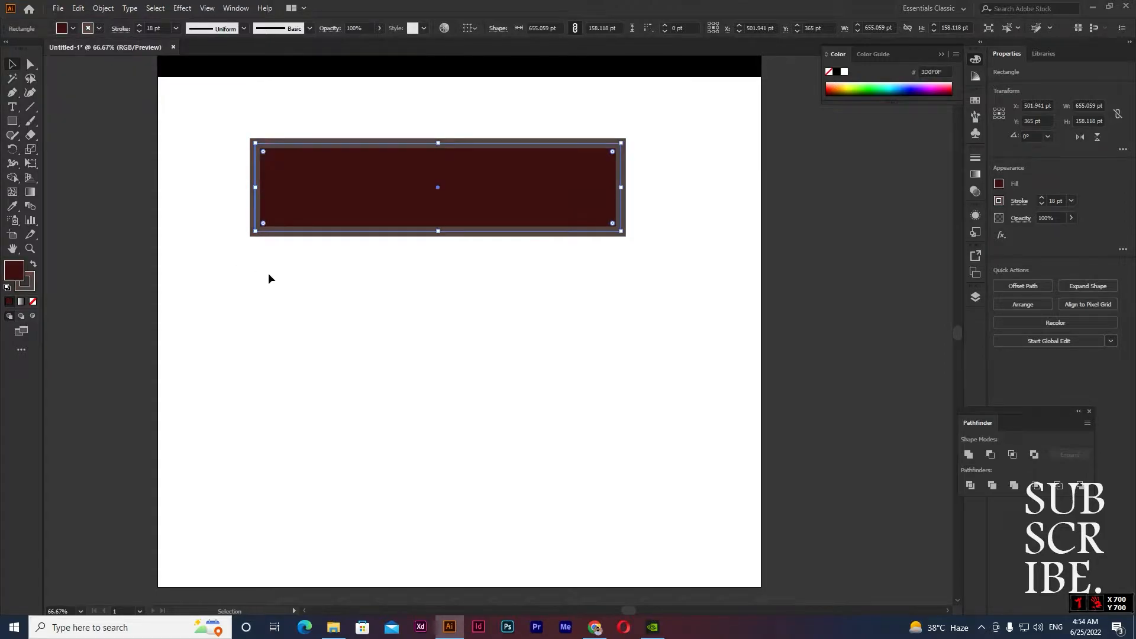
left_click(268, 272)
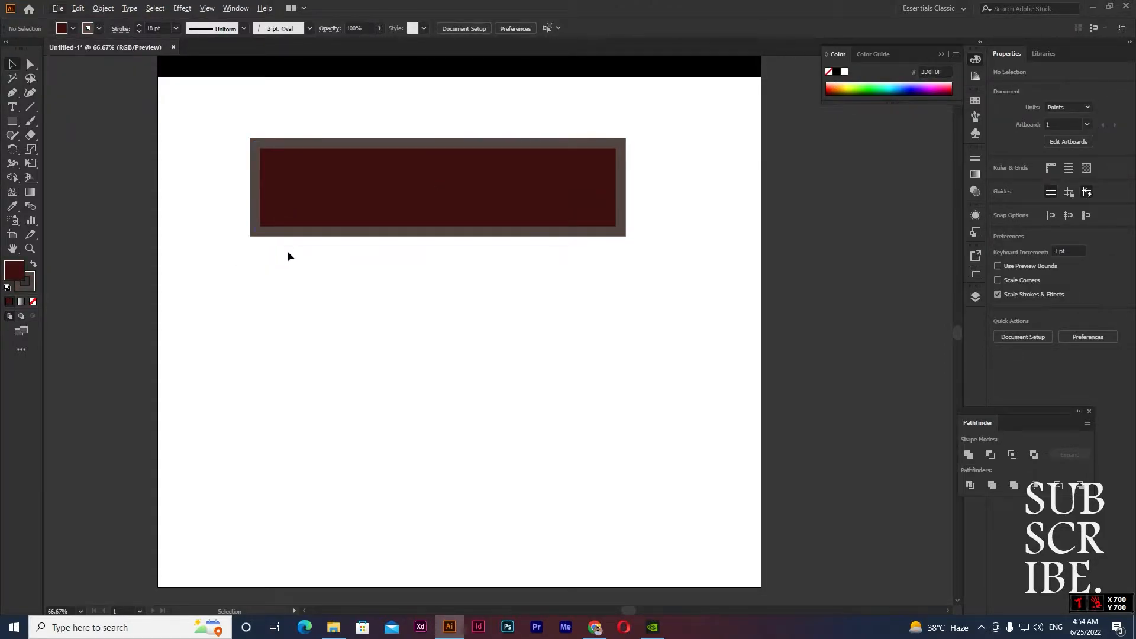
Step: Remove the rectangle's stroke and narrow the shape to about 169 pt wide
left_click(623, 201)
scroll(626, 199, "down", 1)
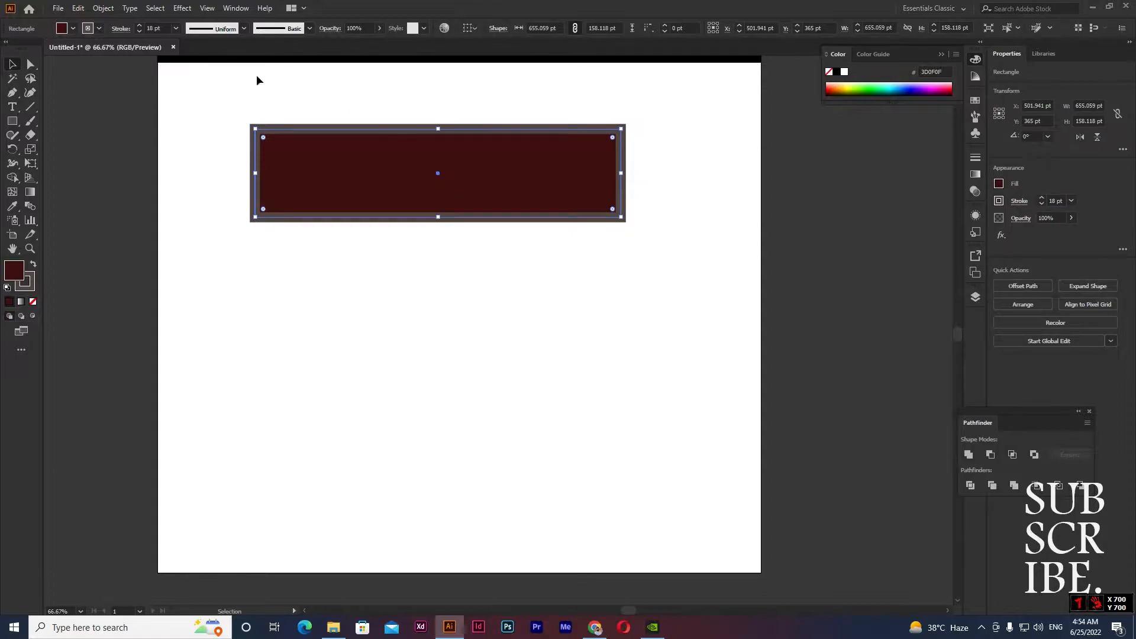
left_click(140, 30)
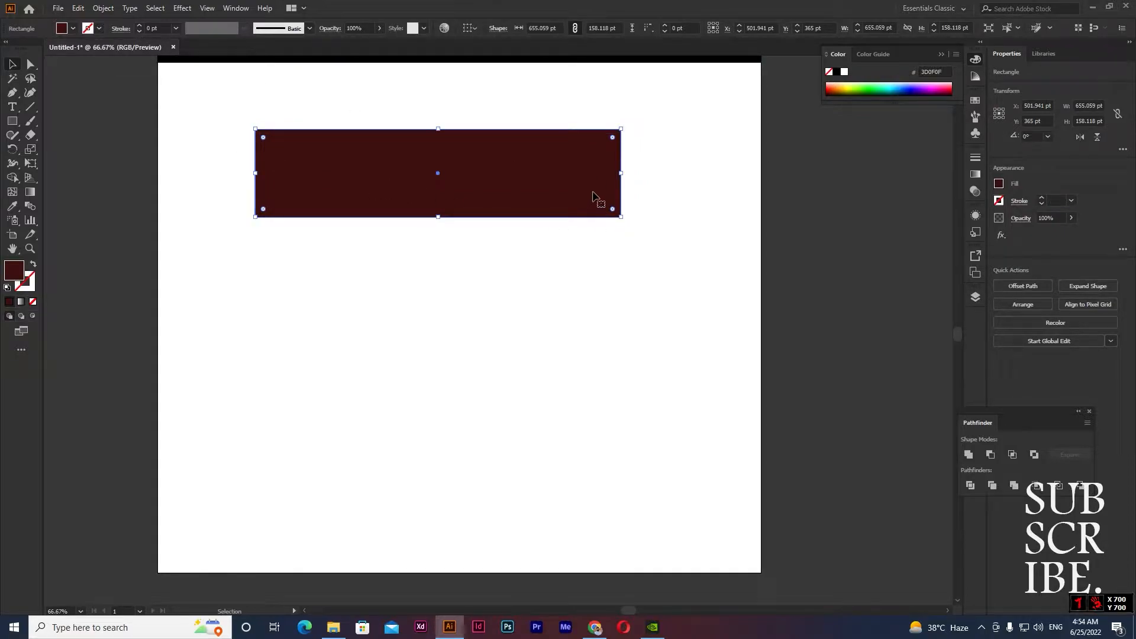
left_click_drag(619, 173, 349, 173)
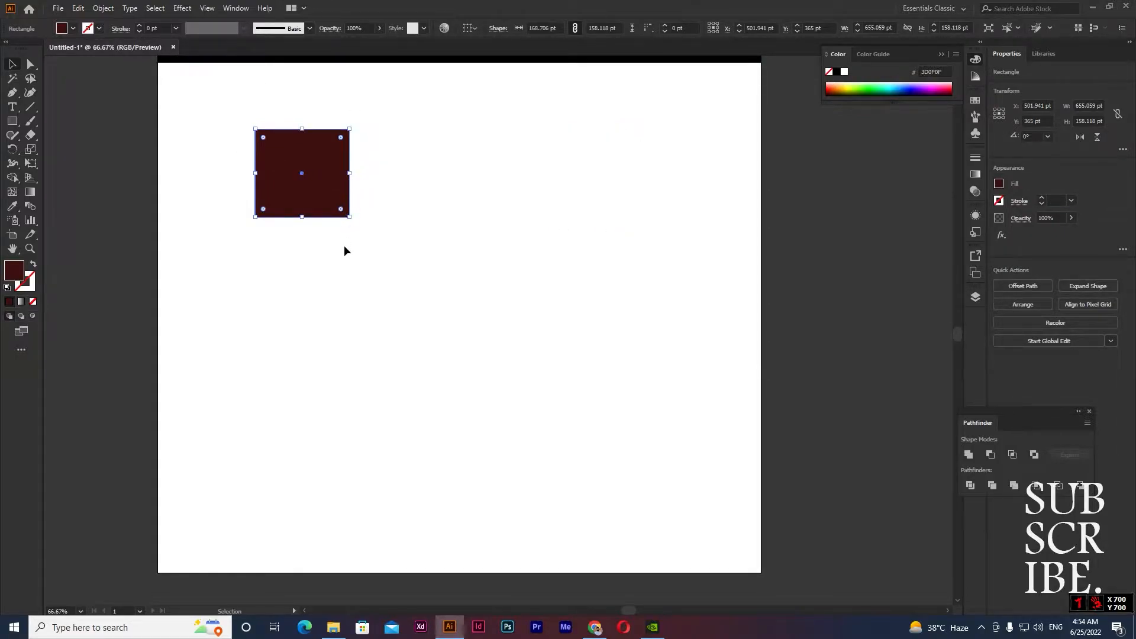
left_click(344, 246)
Step: Enlarge the dark red rectangle to about 288 by 248 pt and deselect it
scroll(310, 277, "up", 4)
left_click(320, 294)
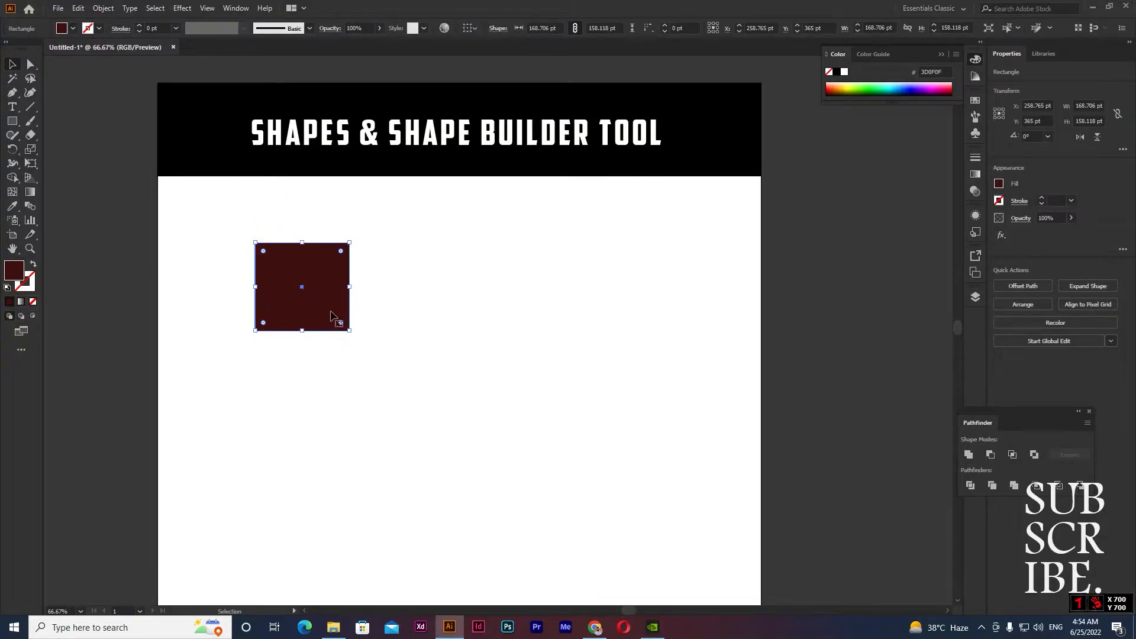
left_click_drag(350, 332, 374, 348)
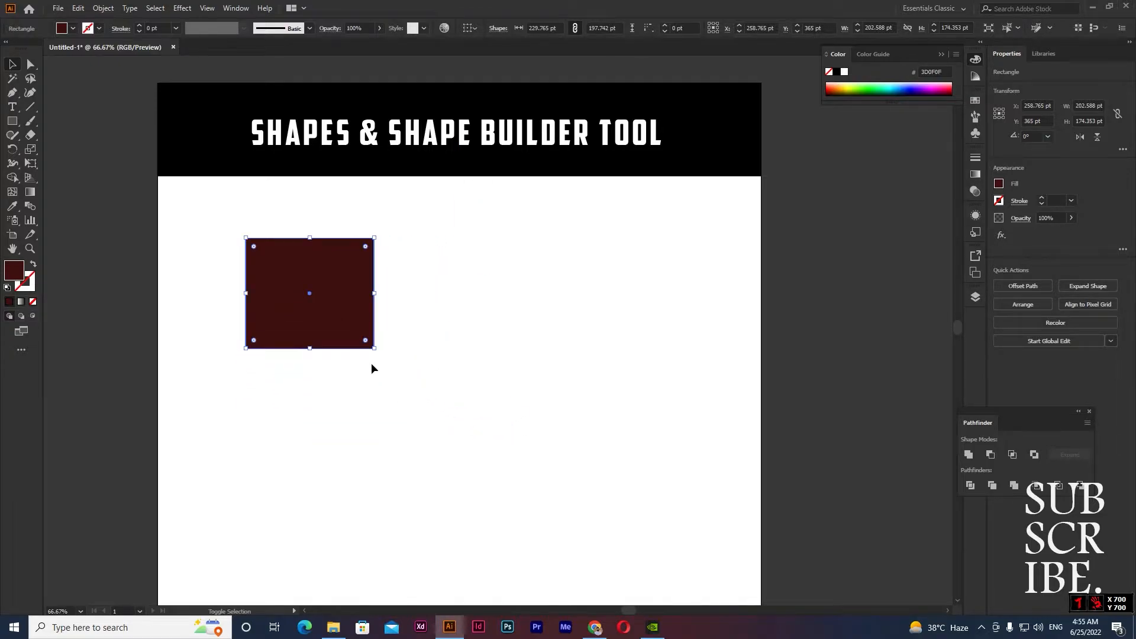
left_click_drag(375, 294, 407, 303)
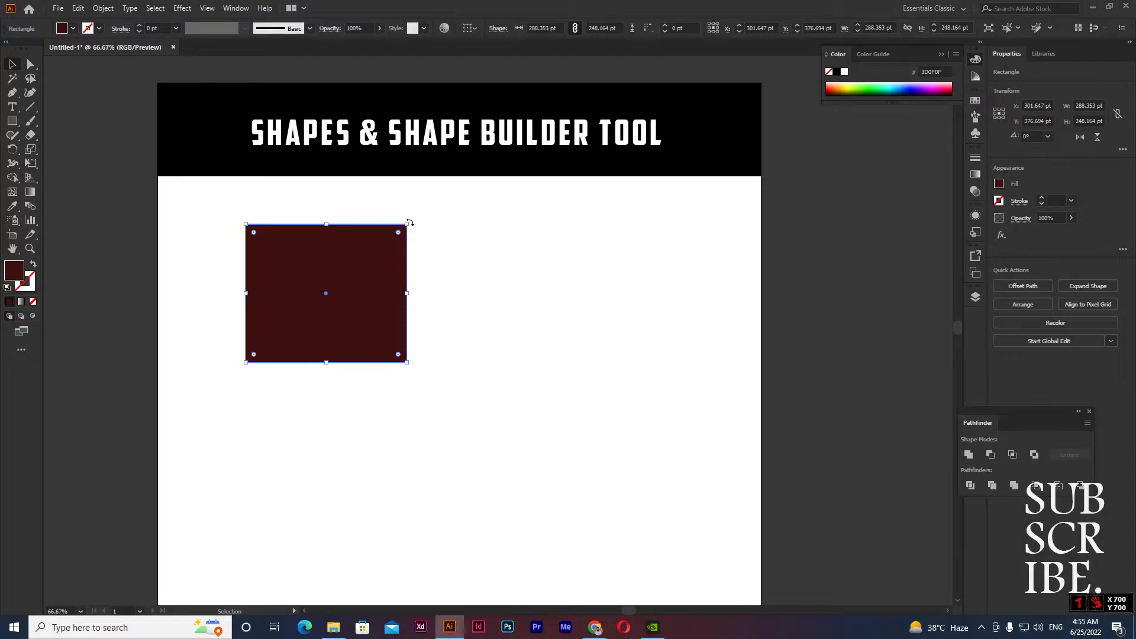
left_click_drag(421, 222, 391, 264)
left_click(472, 333)
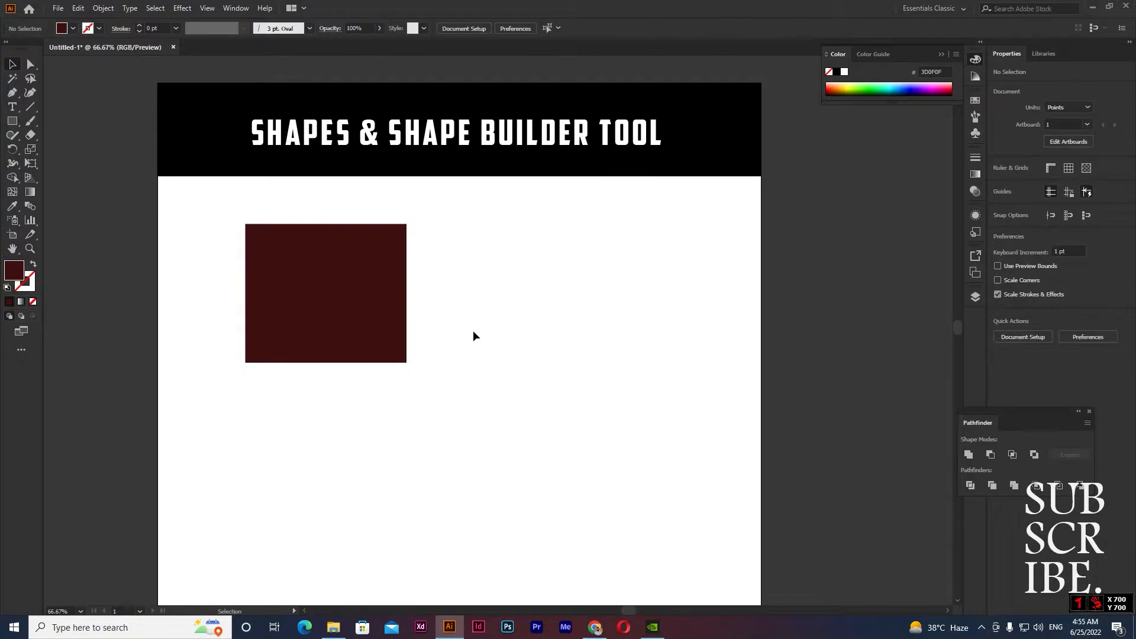
Step: Move the rectangle down and to the right, and scale it down to about 259 by 223 pt
left_click(363, 284)
left_click_drag(325, 299, 379, 330)
mouse_move(458, 256)
left_mouse_down()
mouse_move(450, 267)
mouse_move(485, 238)
mouse_move(450, 261)
left_mouse_up()
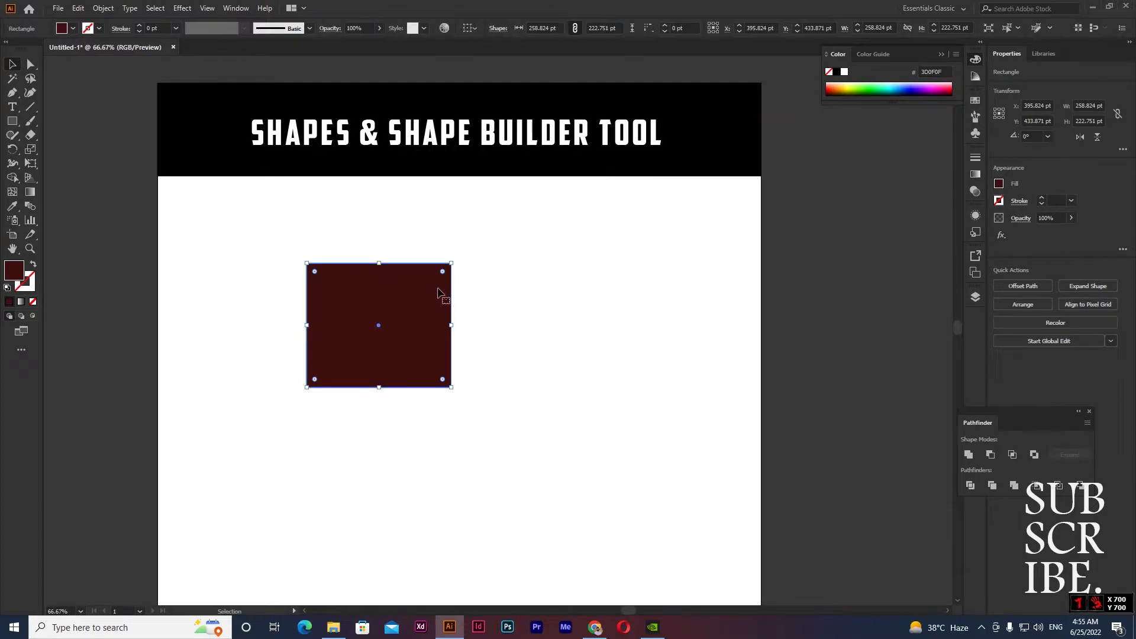
Step: Try slanting the rectangle into a parallelogram by shifting its upper corner points with the Direct Selection tool
left_click(30, 64)
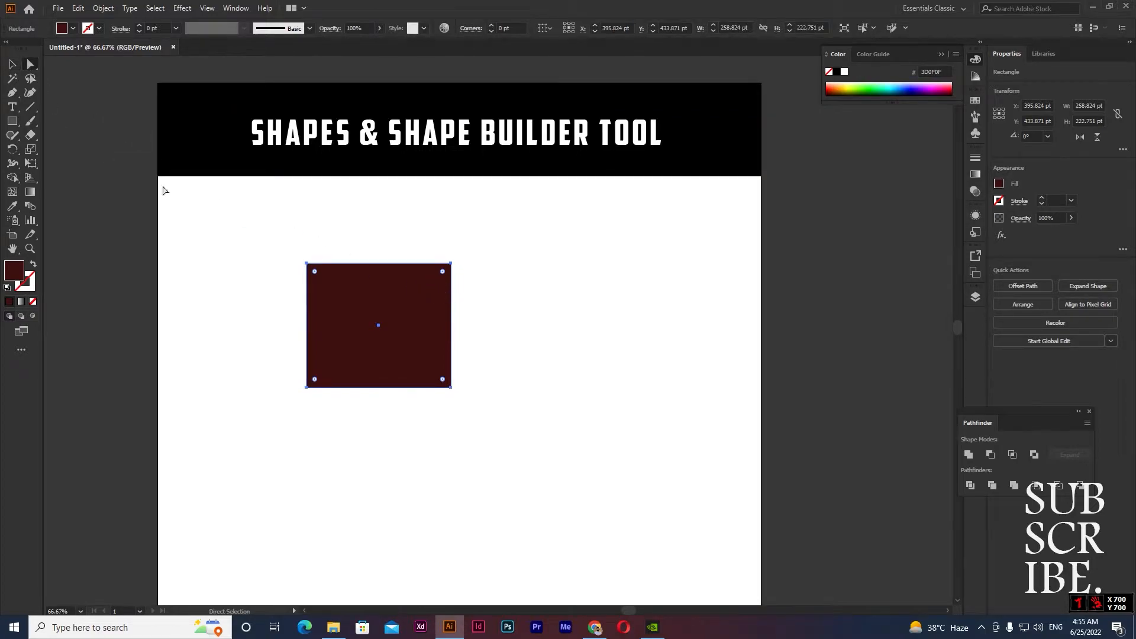
left_click_drag(465, 251, 338, 263)
left_click_drag(498, 371, 451, 387)
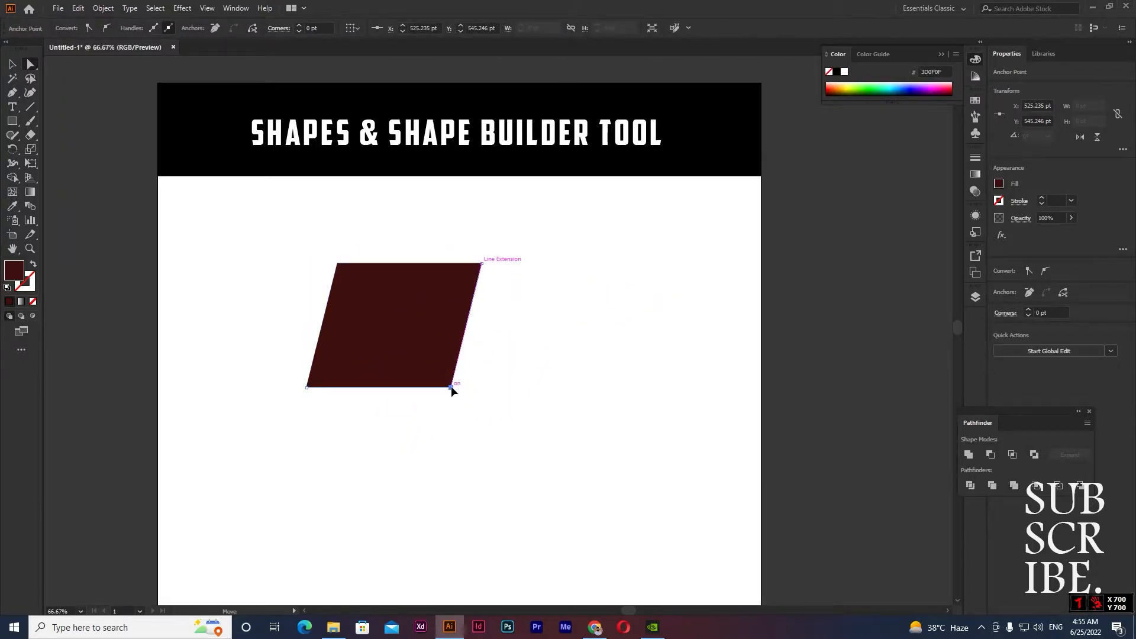
key("v")
key("ctrl+z")
key("ctrl+z")
Step: Move the whole rectangle up and to the left, just beneath the title band, with the Direct Selection tool
key("a")
left_click_drag(380, 336, 278, 288)
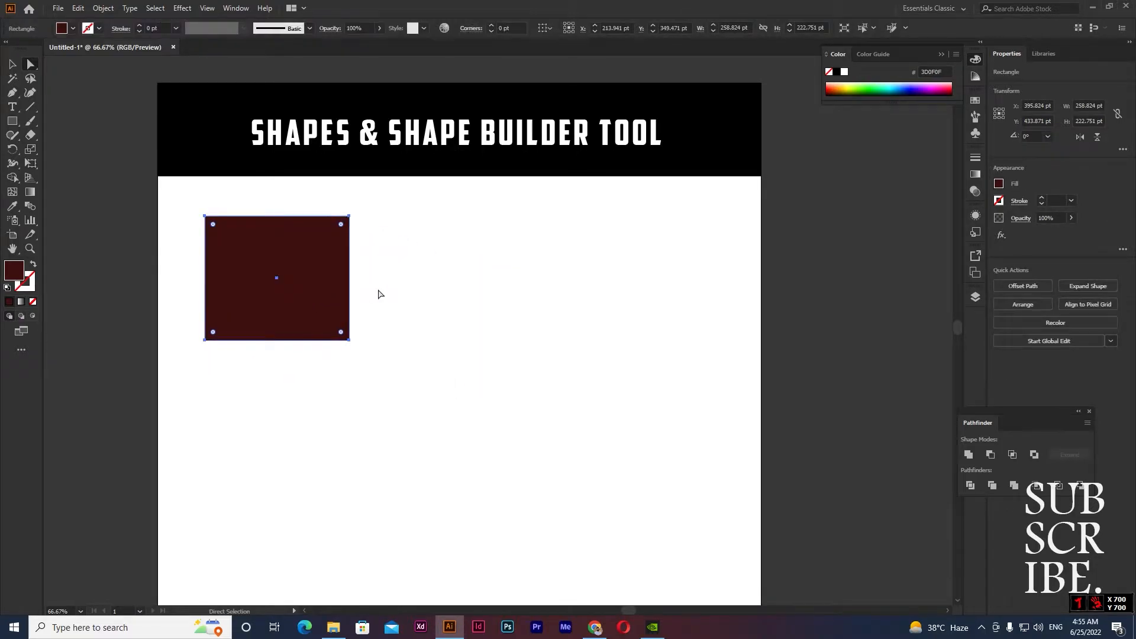
Step: Try rounding only the rectangle's upper-left corner into a large quarter-circle arc
scroll(205, 227, "up", 3)
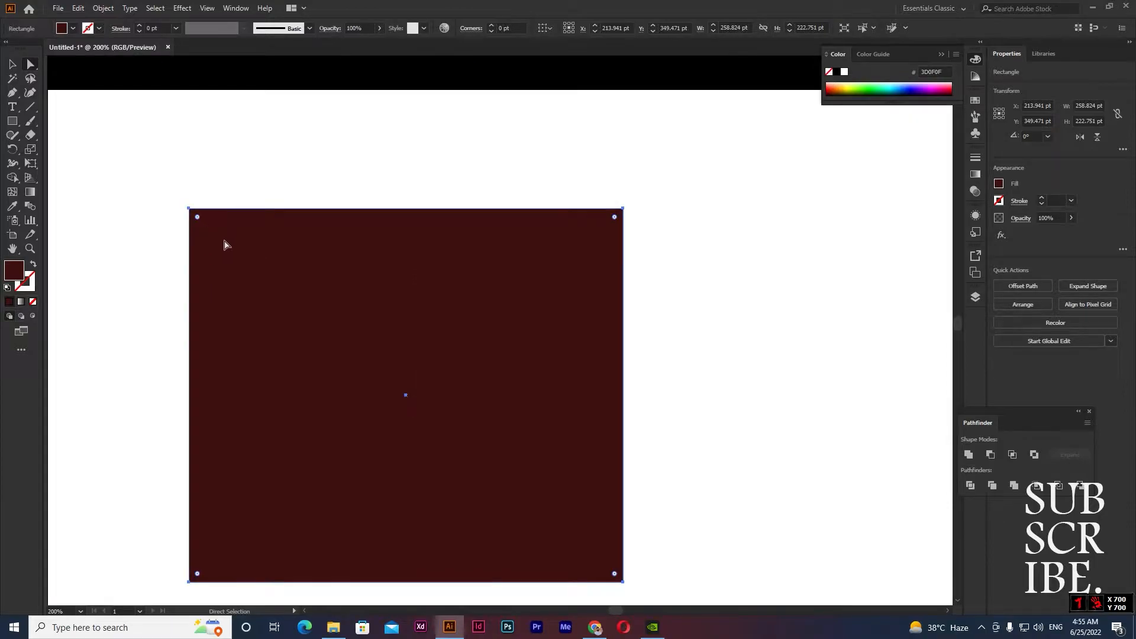
scroll(225, 244, "down", 2)
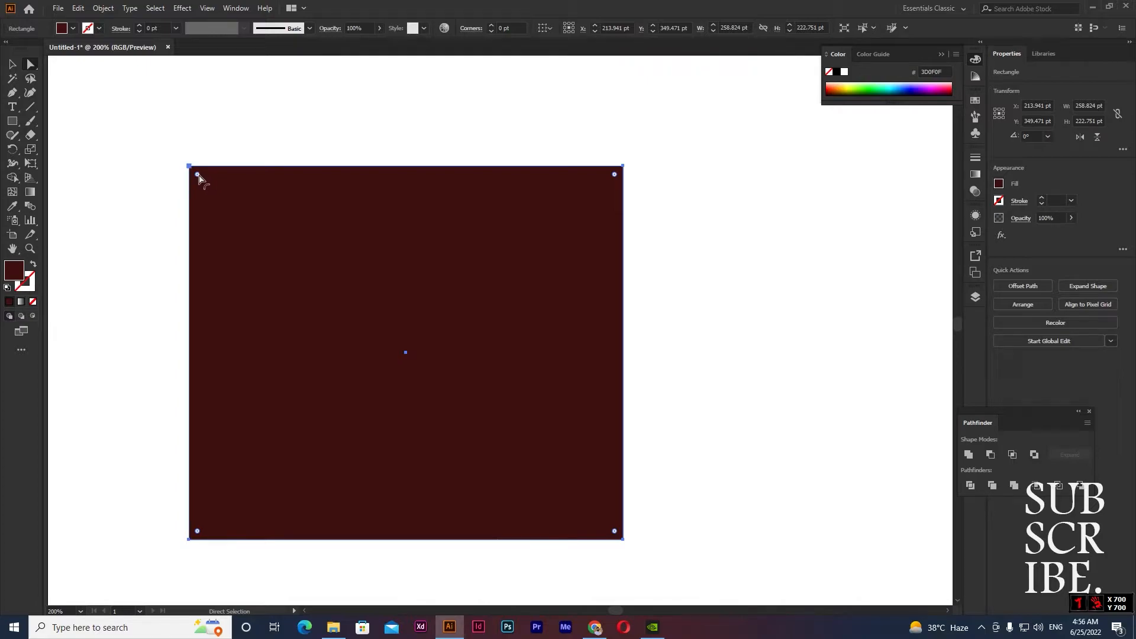
left_click_drag(202, 179, 204, 184)
left_click_drag(295, 282, 681, 457)
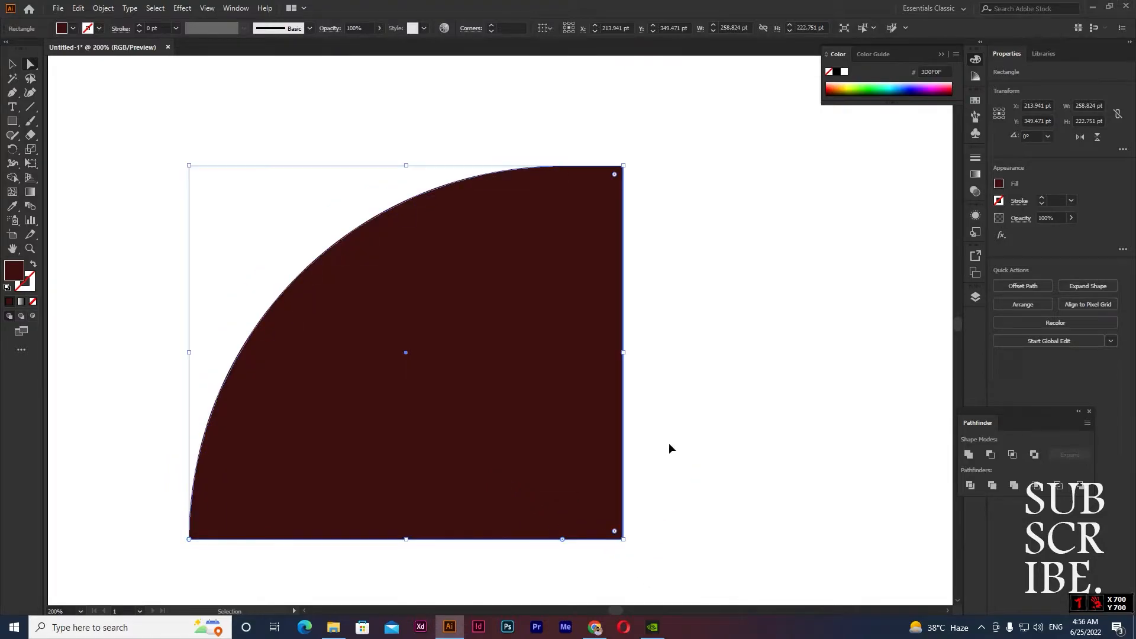
key("ctrl+z")
key("ctrl+z")
Step: Try rounding both upper corners of the rectangle to about 129 pt for an arched top
left_click_drag(665, 121, 208, 259)
left_click_drag(170, 113, 644, 235)
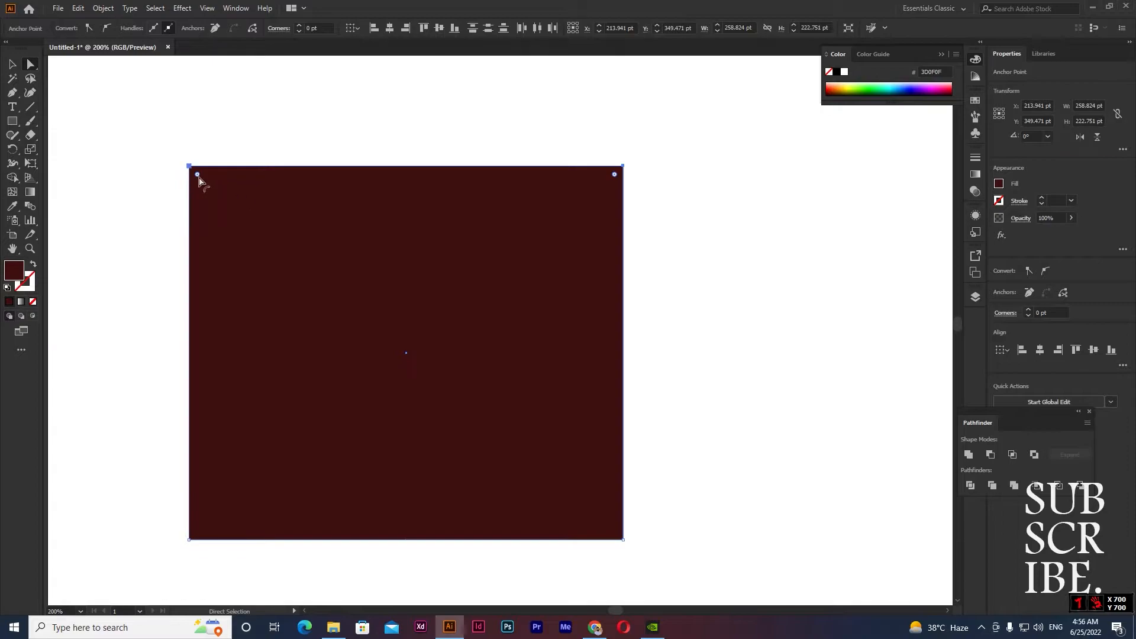
left_click_drag(198, 176, 265, 632)
left_click(661, 370)
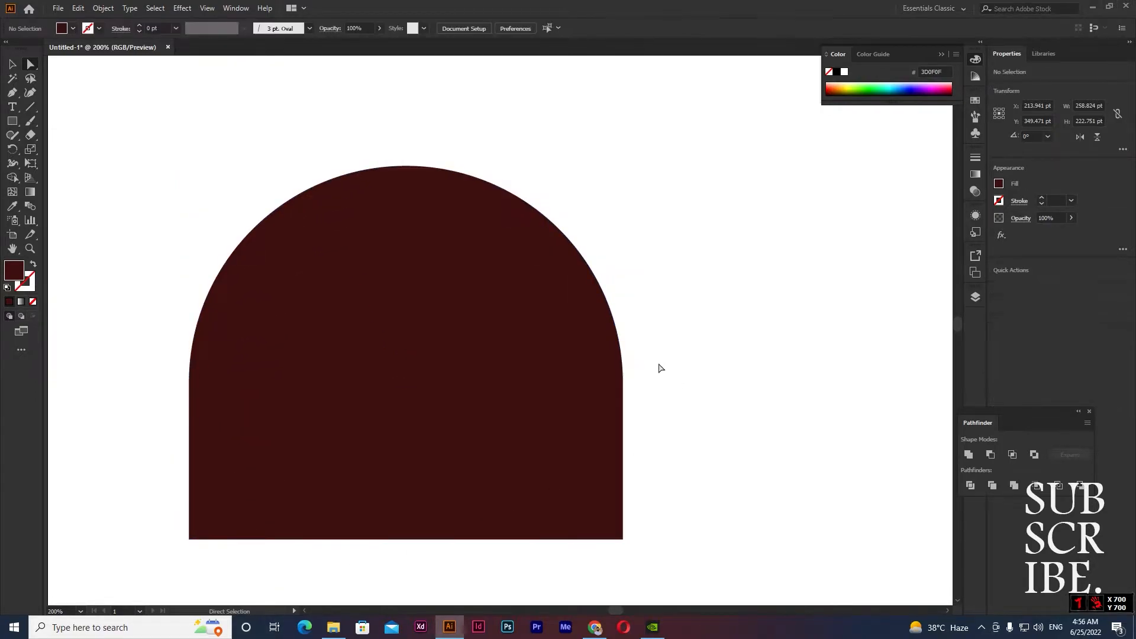
key("ctrl+z")
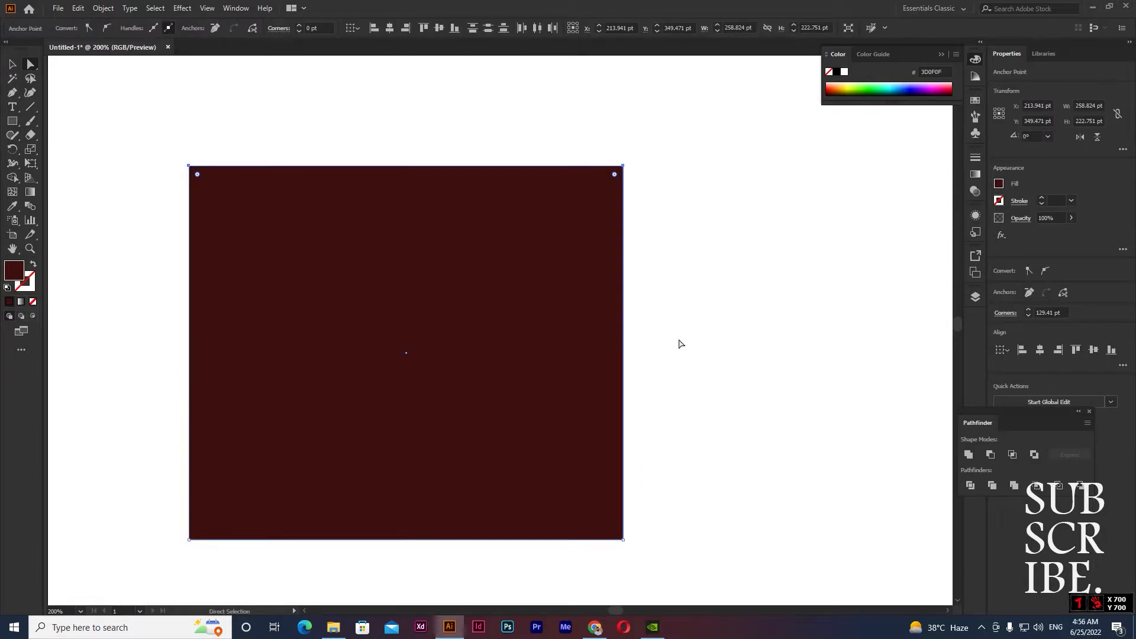
Step: Try rounding every rectangle corner except the upper-left one to about 111 pt
scroll(679, 344, "down", 1)
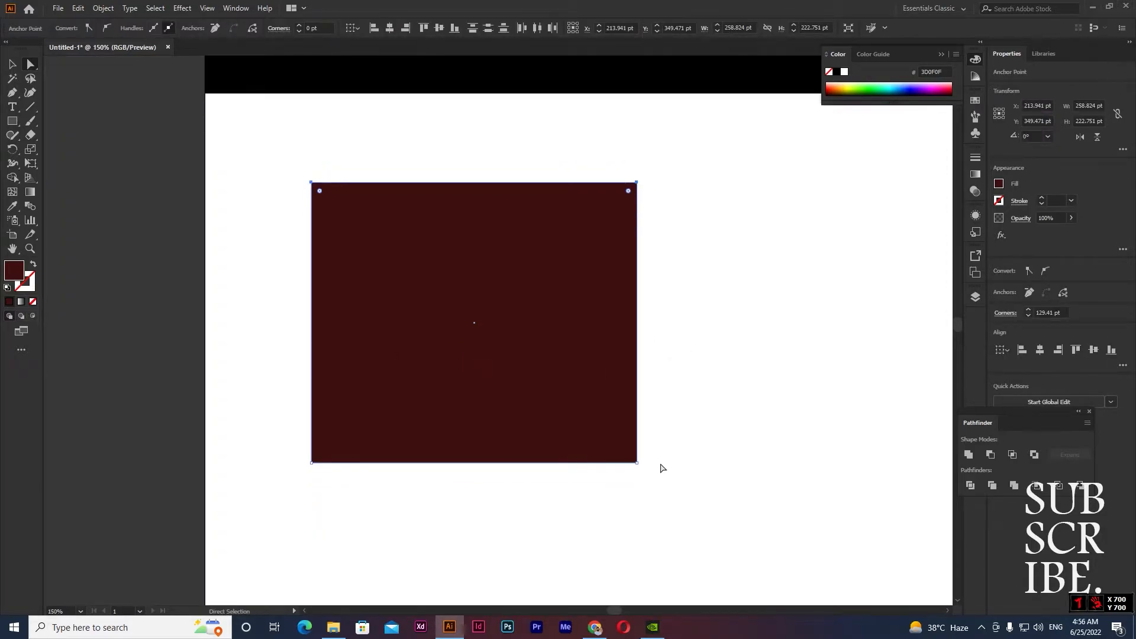
left_click_drag(659, 188, 609, 480)
left_click_drag(278, 421, 429, 532)
left_click_drag(320, 455, 531, 207)
left_click(733, 332)
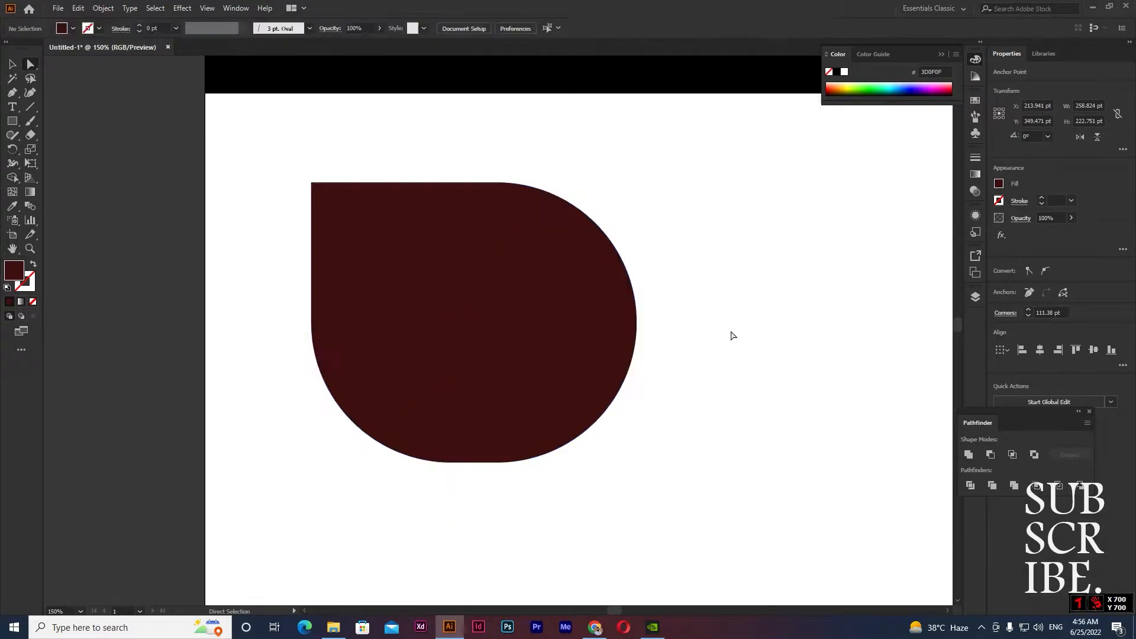
key("ctrl+z")
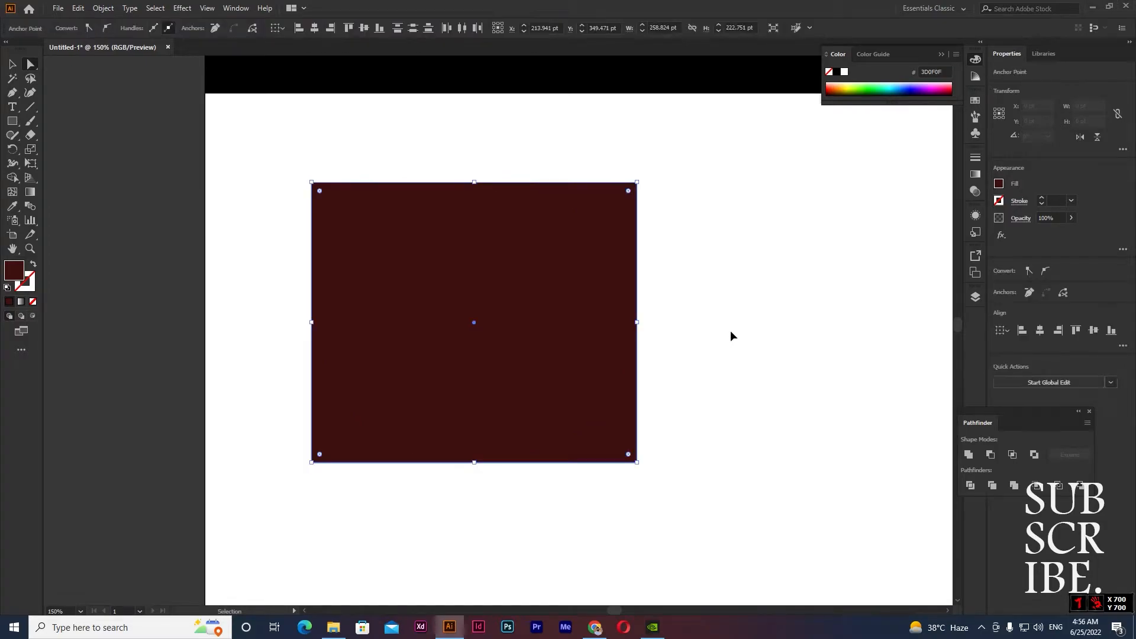
key("ctrl+z")
Step: Delete the dark red rectangle and activate the Polygon tool
scroll(724, 317, "down", 1)
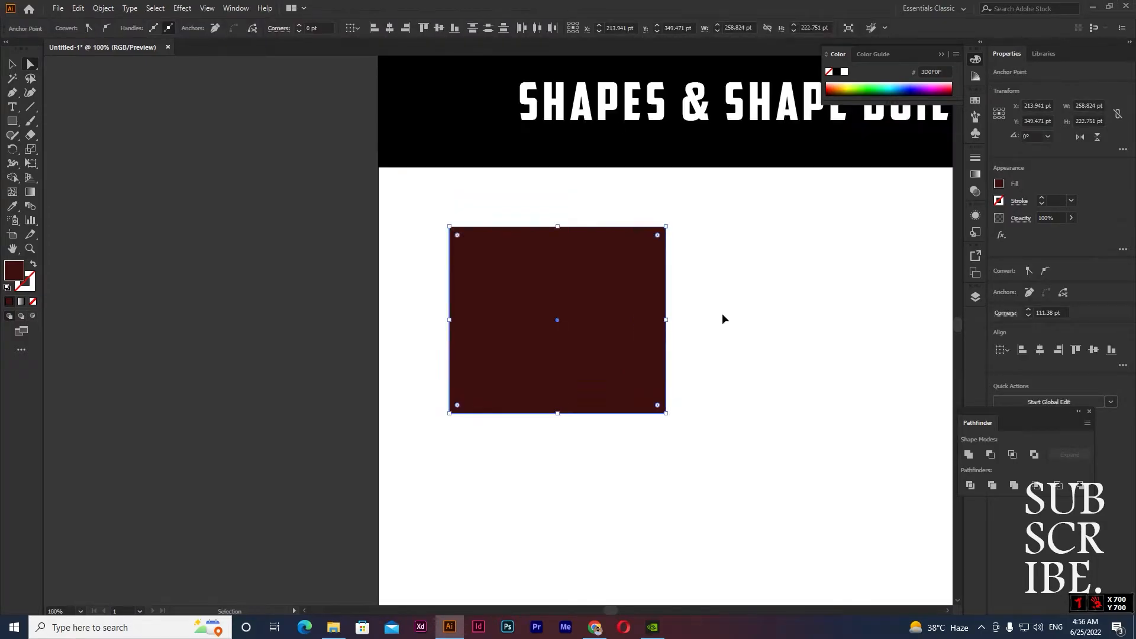
scroll(723, 318, "right", 5)
scroll(721, 317, "up", 1)
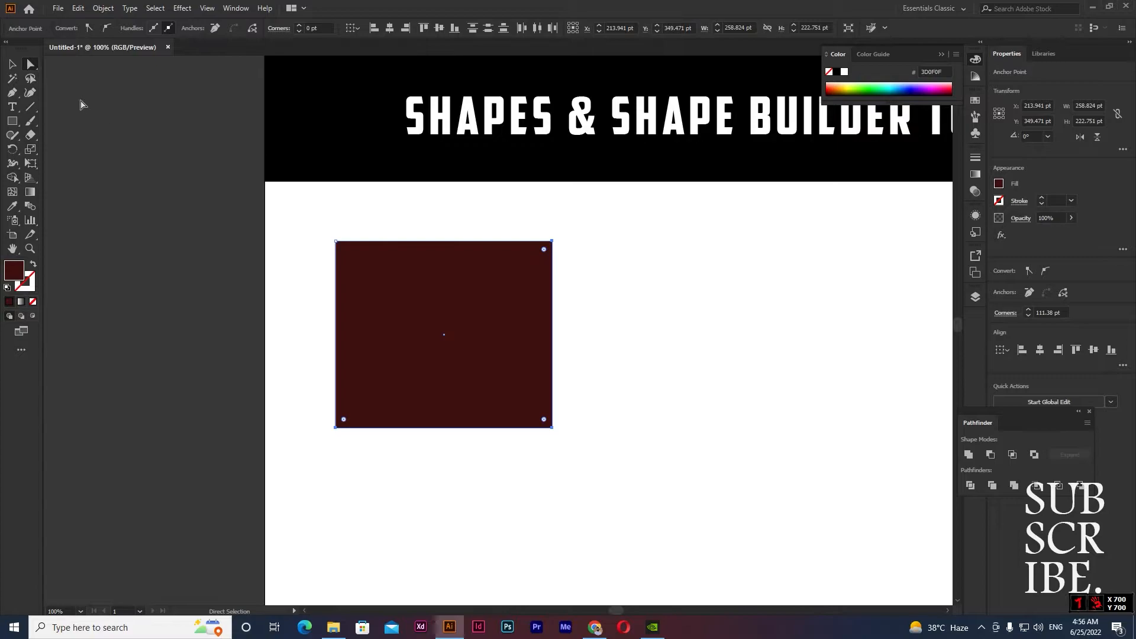
key("v")
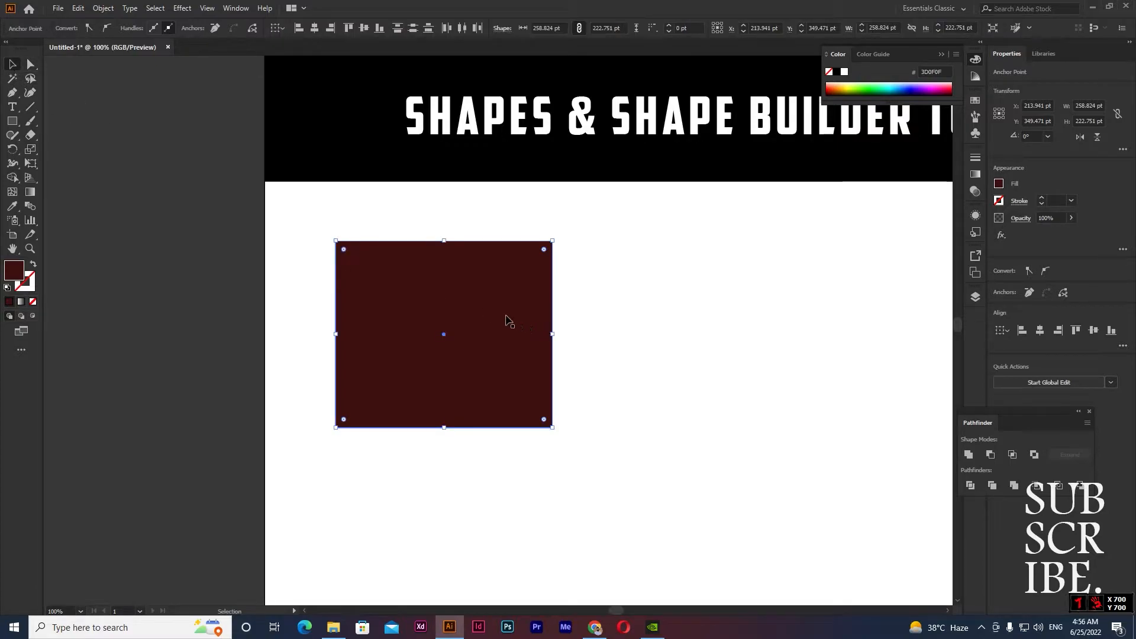
key("Delete")
right_click(13, 122)
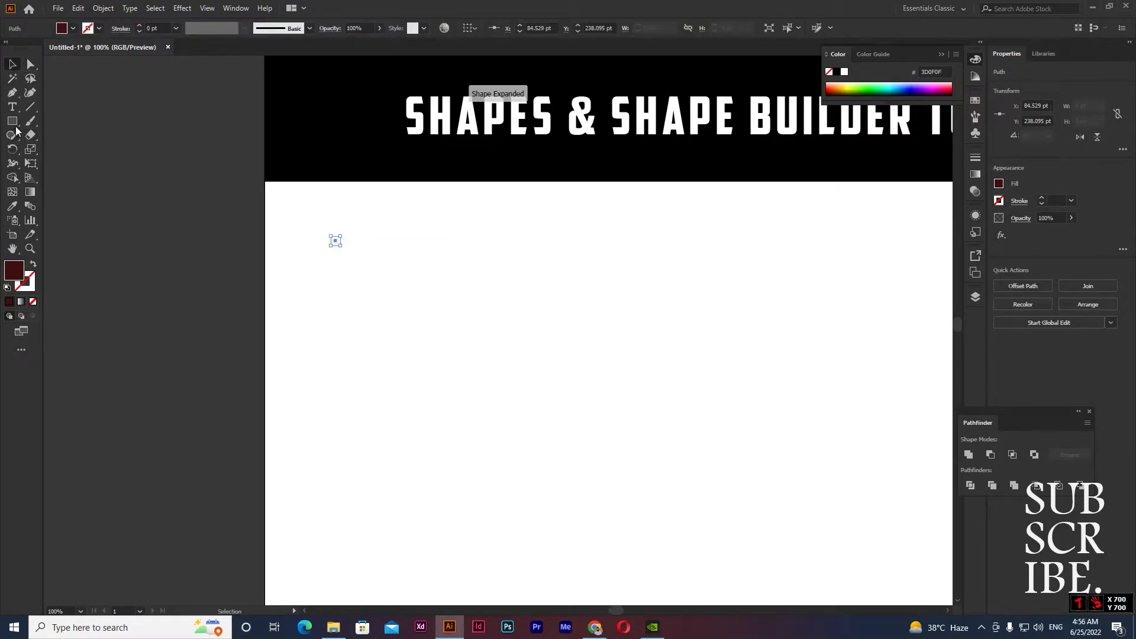
left_click(74, 168)
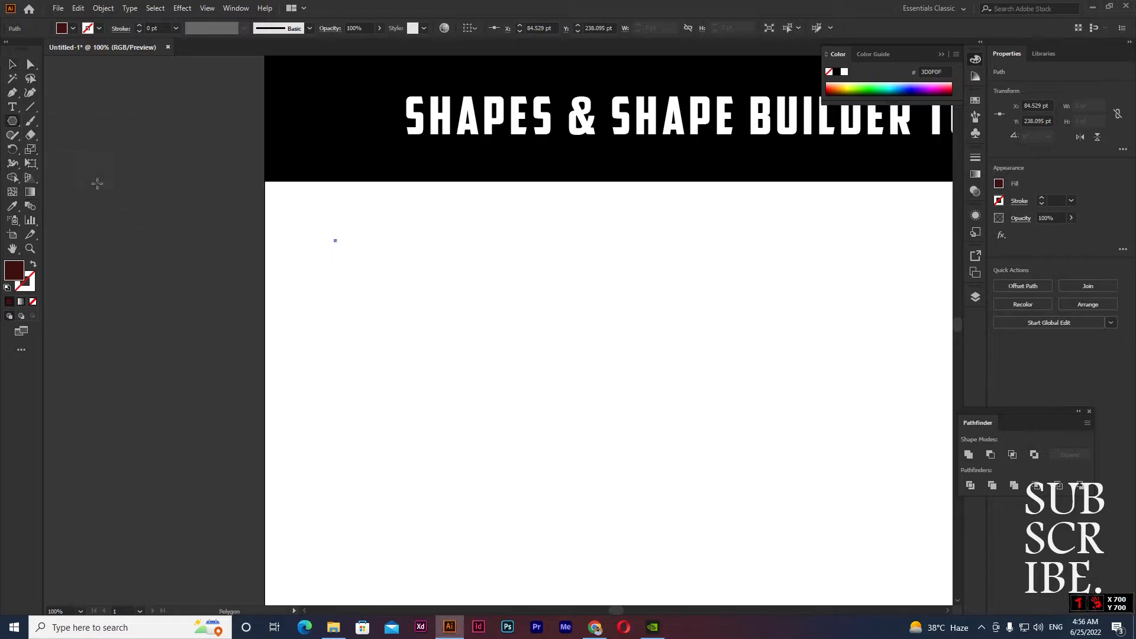
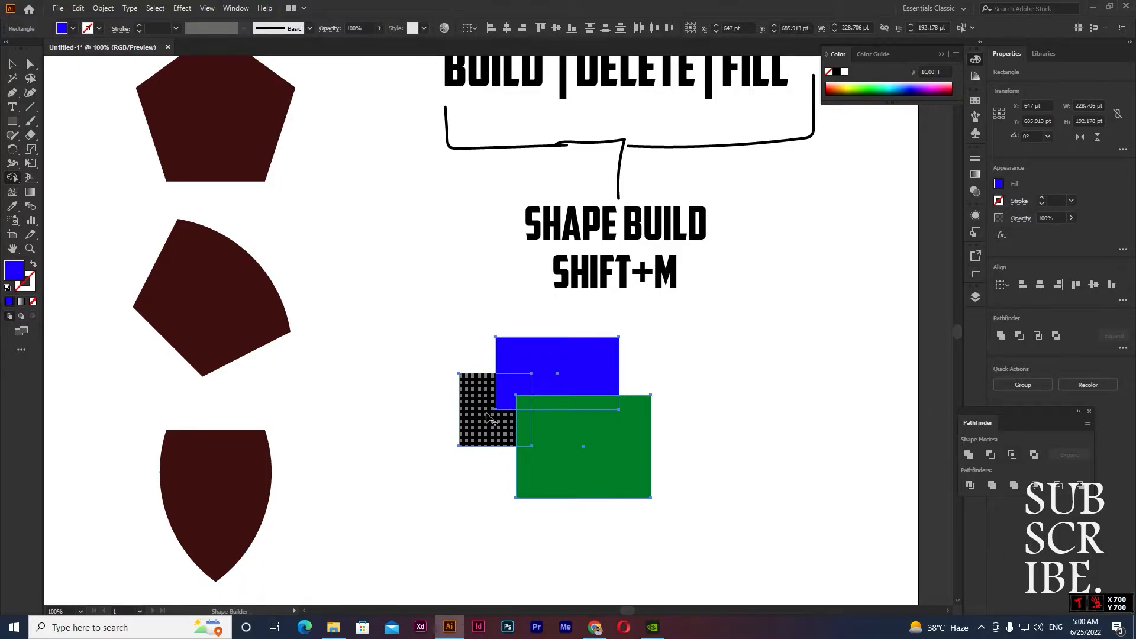
Step: Try merging the three overlapping rectangles with the Shape Builder tool, first all at once and then region by region
mouse_move(486, 395)
left_mouse_down()
mouse_move(565, 380)
mouse_move(572, 403)
mouse_move(554, 423)
mouse_move(522, 424)
left_mouse_up()
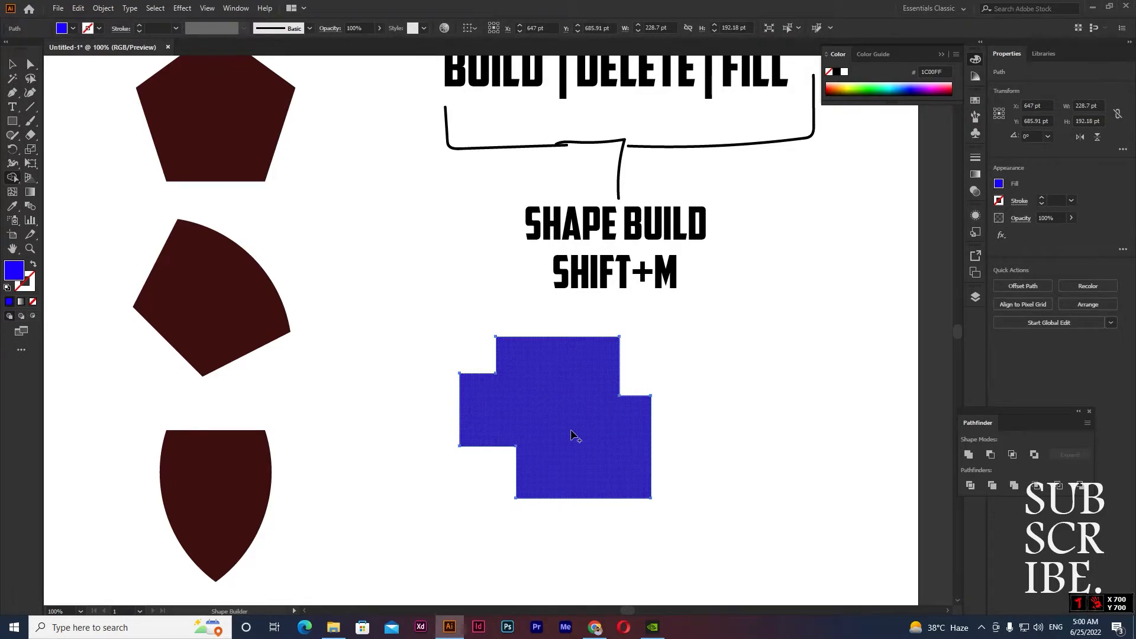
key("ctrl+z")
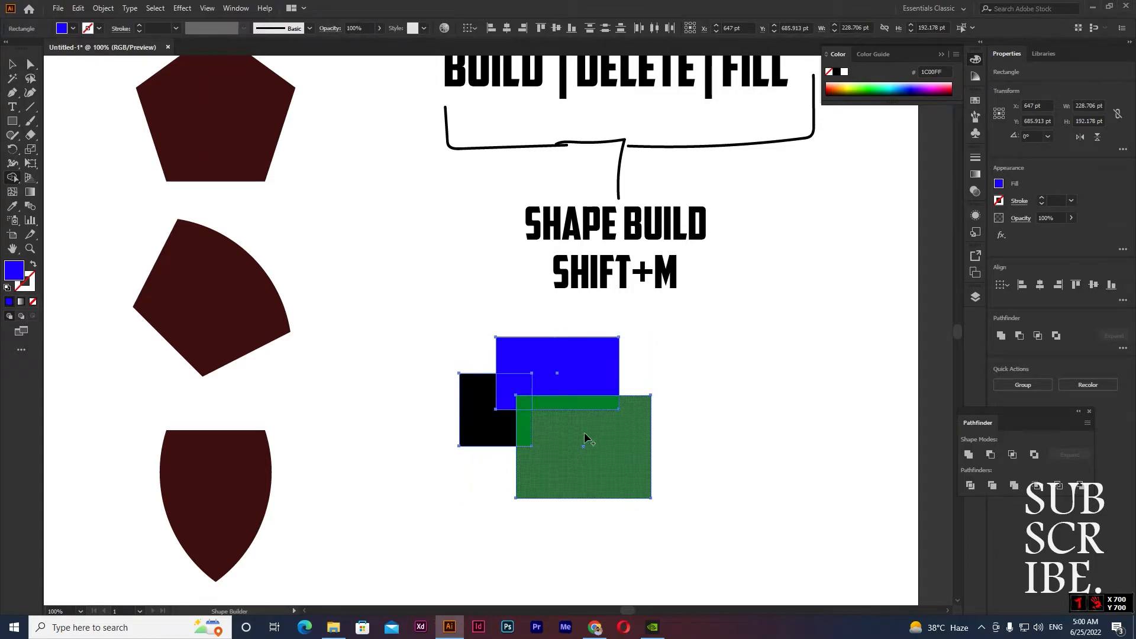
mouse_move(585, 438)
left_mouse_down()
mouse_move(492, 423)
mouse_move(583, 444)
left_mouse_up()
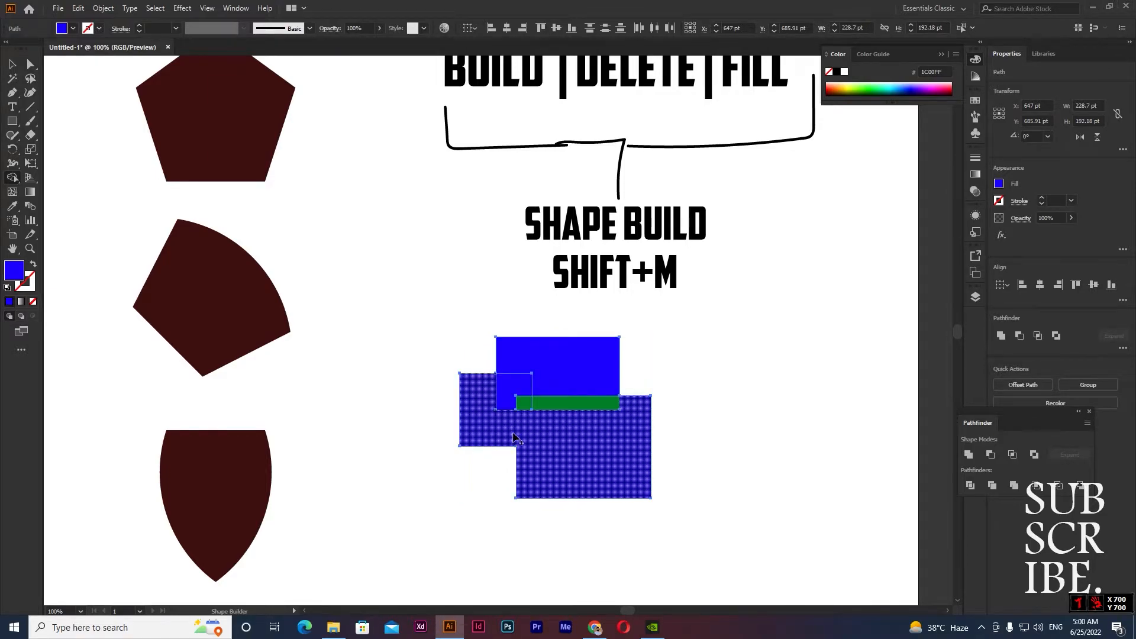
mouse_move(544, 385)
left_mouse_down()
mouse_move(545, 409)
mouse_move(509, 407)
left_mouse_up()
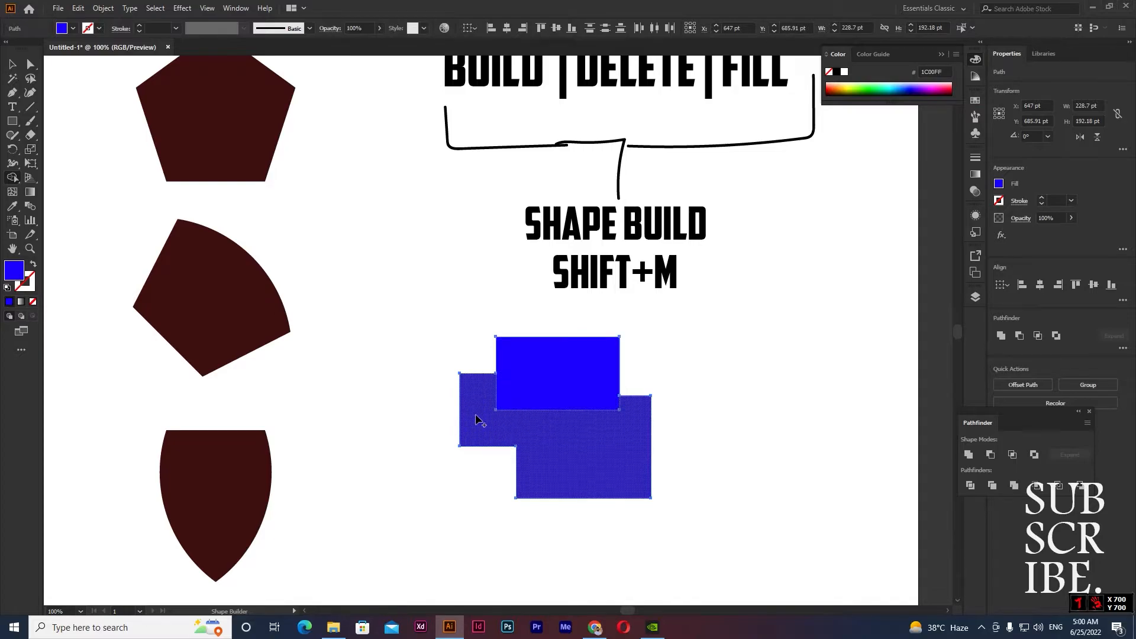
left_click_drag(560, 386, 572, 532)
left_click(12, 63)
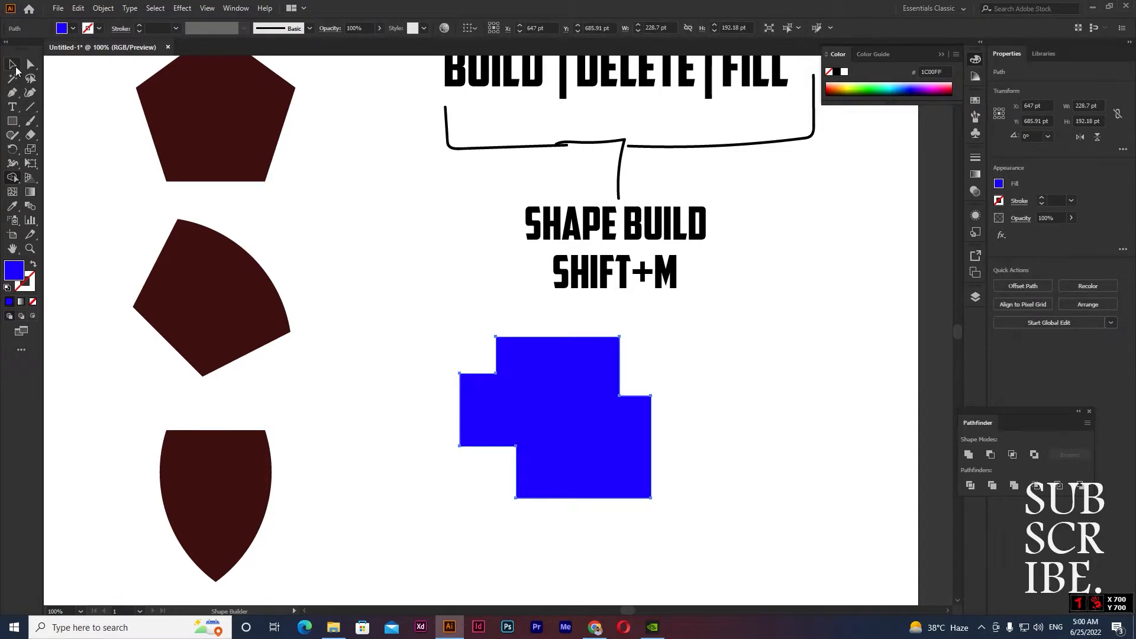
key("ctrl+z")
key("ctrl+z")
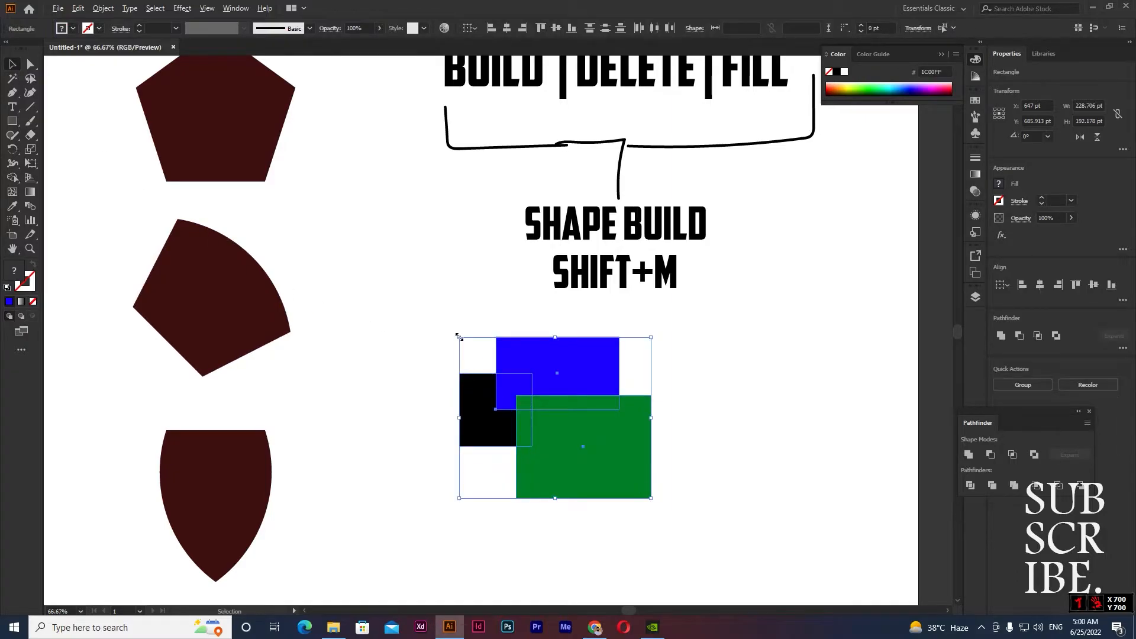
Step: Scale the three overlapping rectangles down to about 119 by 100 pt and duplicate them directly below
key("ctrl+minus")
mouse_move(588, 434)
left_mouse_down()
mouse_move(526, 381)
mouse_move(442, 370)
mouse_move(458, 450)
left_mouse_up()
Step: Merge the lower copy of the rectangles into a single blue shape with the Shape Builder tool and deselect it
key("shift+m")
key("v")
left_click(526, 333)
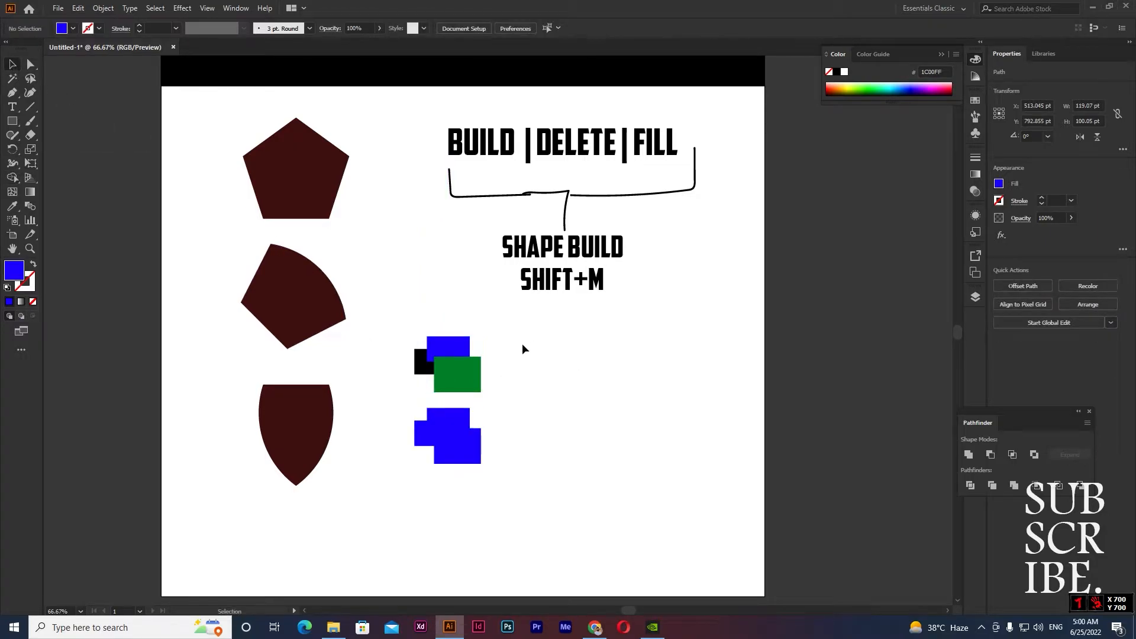
Step: Duplicate the three unmerged rectangles to the right and activate the Shape Builder tool on the copy
left_click_drag(410, 375, 575, 363)
key("ctrl+equal")
key("ctrl+equal")
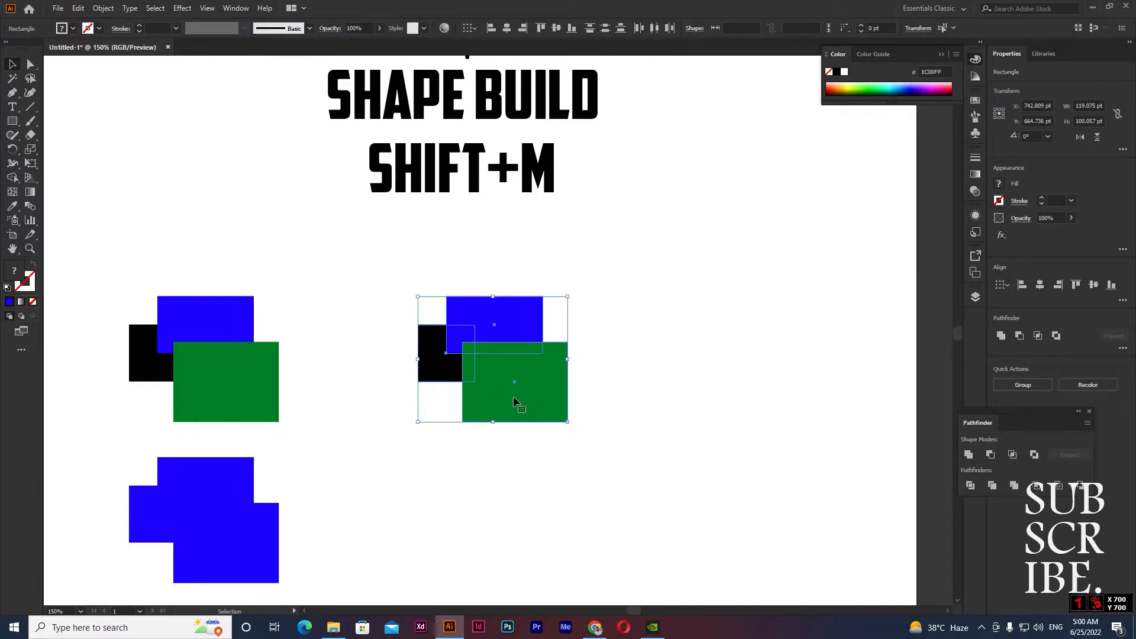
key("shift+m")
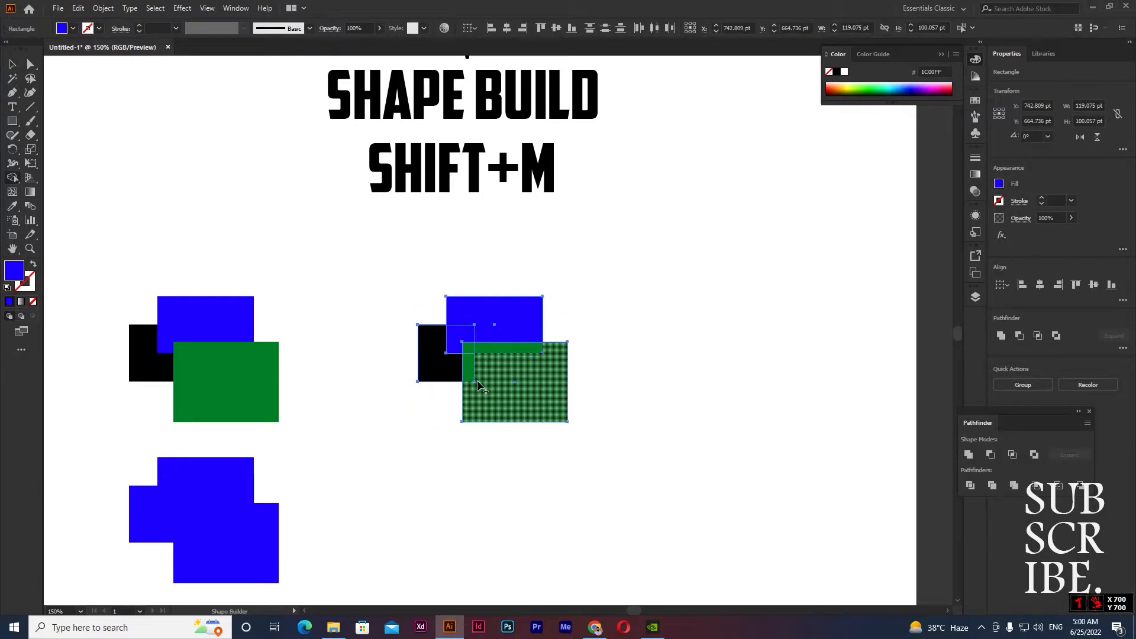
Step: Try deleting the green rectangle and the blue-black overlap from the duplicated rectangles with the Shape Builder tool
scroll(480, 383, "up", 3)
mouse_move(518, 362)
left_mouse_down()
mouse_move(446, 309)
mouse_move(529, 288)
mouse_move(663, 302)
left_mouse_up()
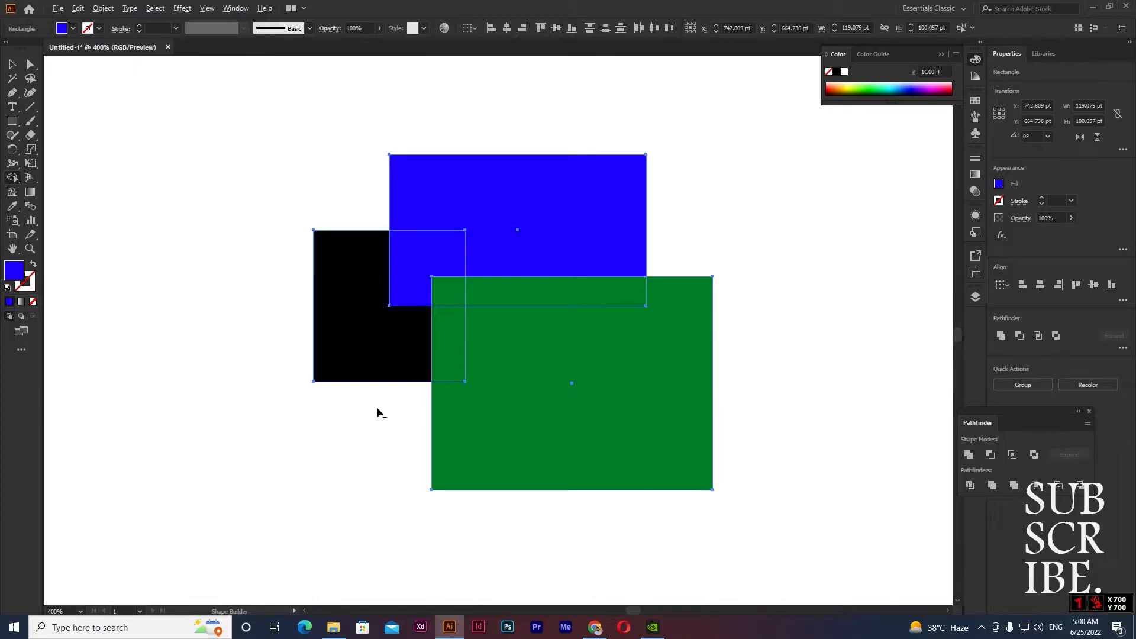
mouse_move(449, 364)
left_mouse_down()
mouse_move(467, 306)
mouse_move(503, 300)
mouse_move(527, 325)
mouse_move(525, 387)
left_mouse_up()
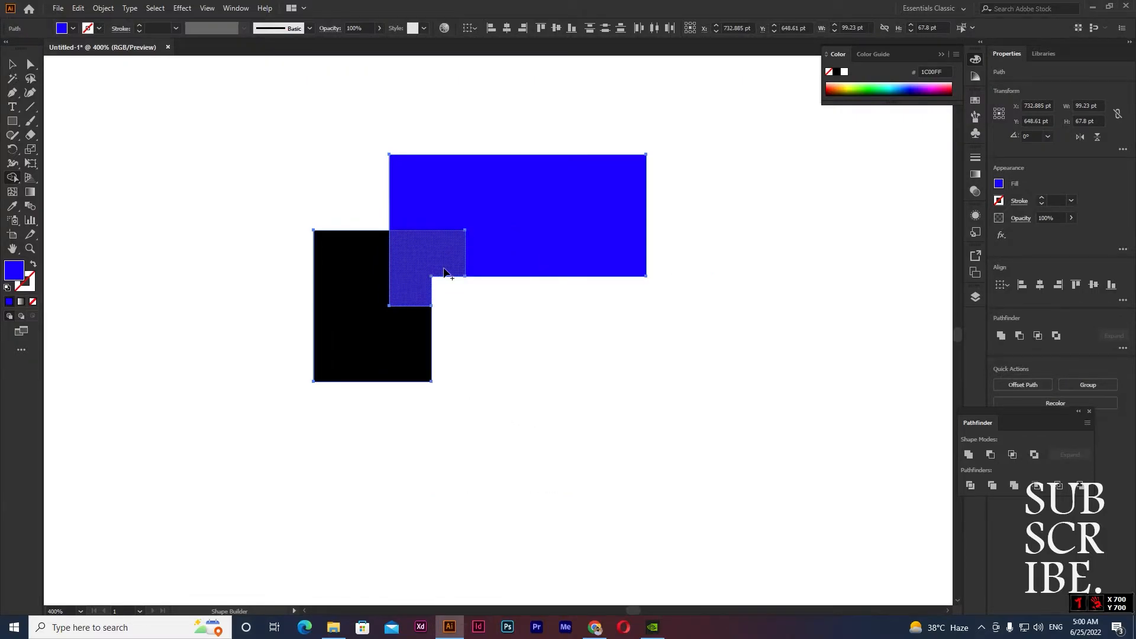
left_click(416, 265, "alt")
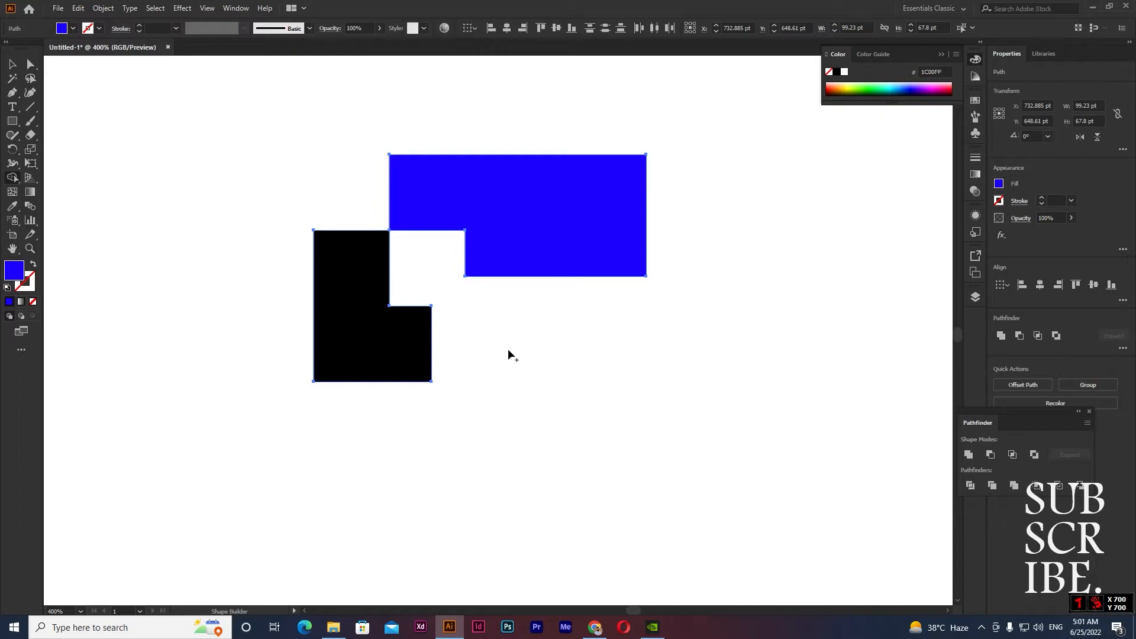
scroll(496, 346, "down", 3)
key("v")
key("ctrl+z")
key("ctrl+z")
key("ctrl+z")
key("shift+m")
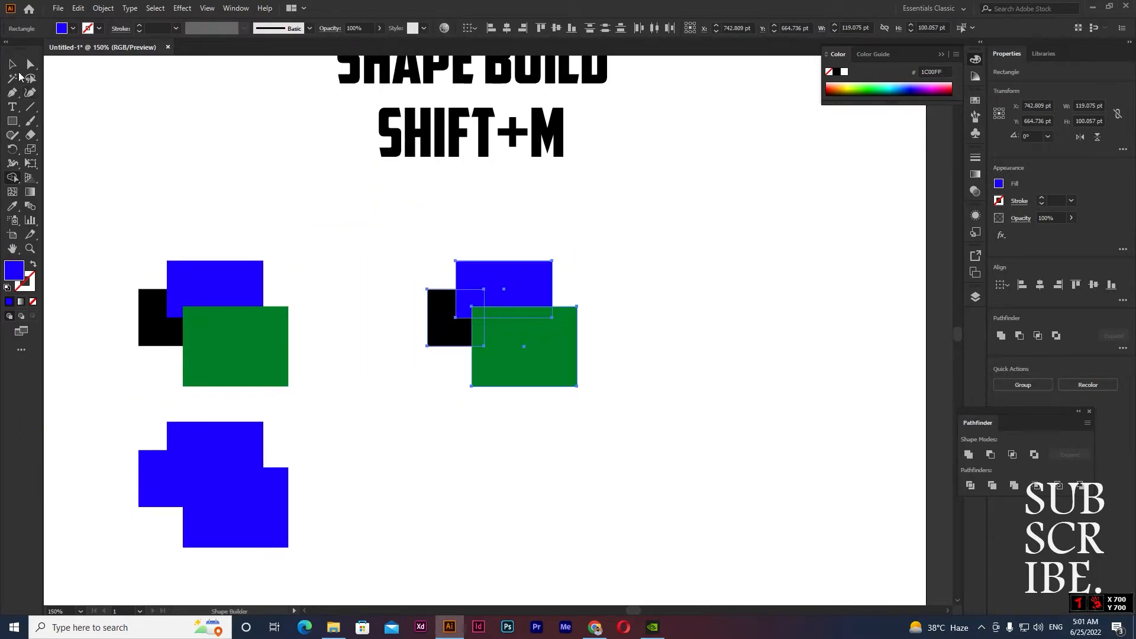
Step: Duplicate the second set of rectangles directly below and delete the copy's overlapping regions with the Shape Builder tool
left_click(12, 64)
left_click_drag(462, 296, 463, 452)
scroll(457, 397, "down", 2)
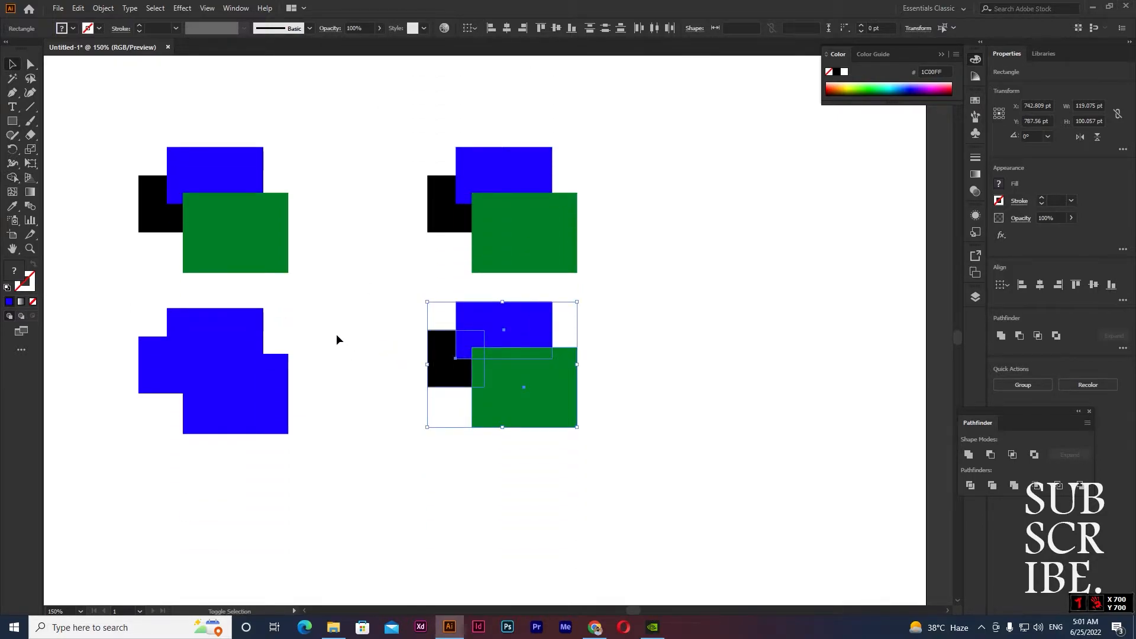
key("shift+m")
mouse_move(471, 342)
left_mouse_down()
mouse_move(484, 372)
mouse_move(500, 355)
mouse_move(502, 378)
left_mouse_up()
key("v")
left_click(393, 383)
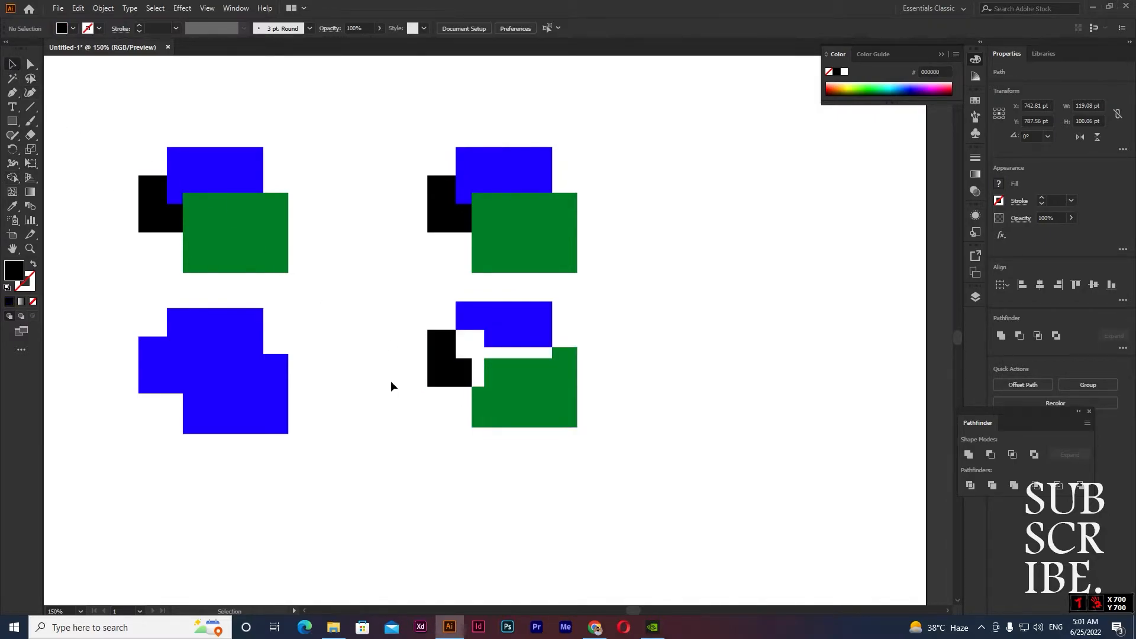
Step: Draw a circle about 95 pt in diameter beside the second set of rectangles, with no fill and a 1 pt black stroke
scroll(388, 378, "down", 1)
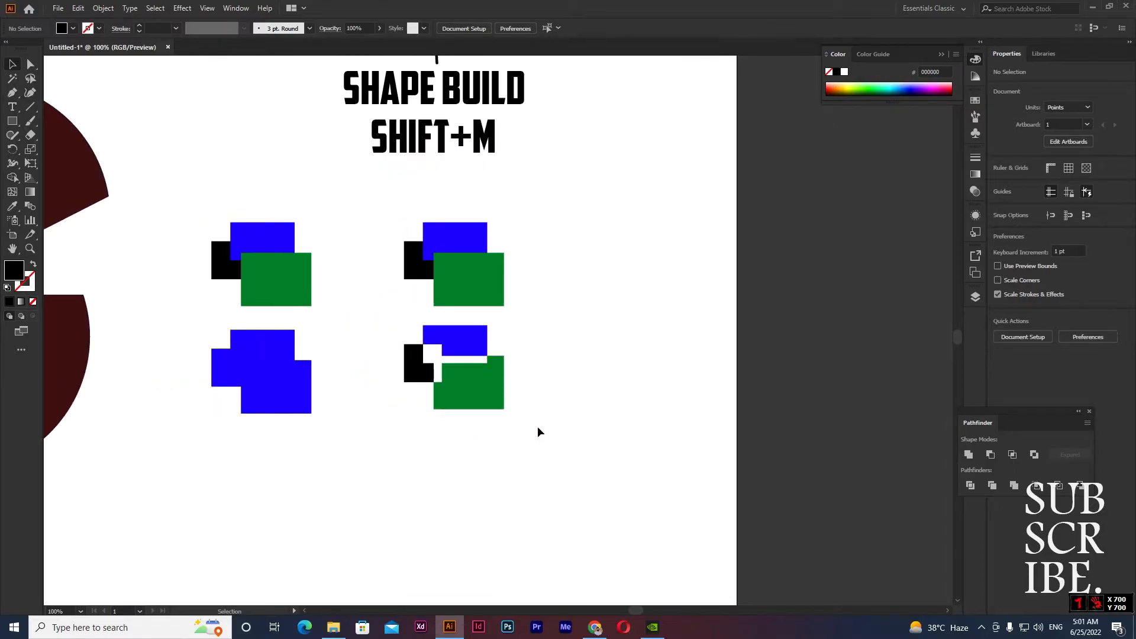
scroll(386, 180, "up", 3)
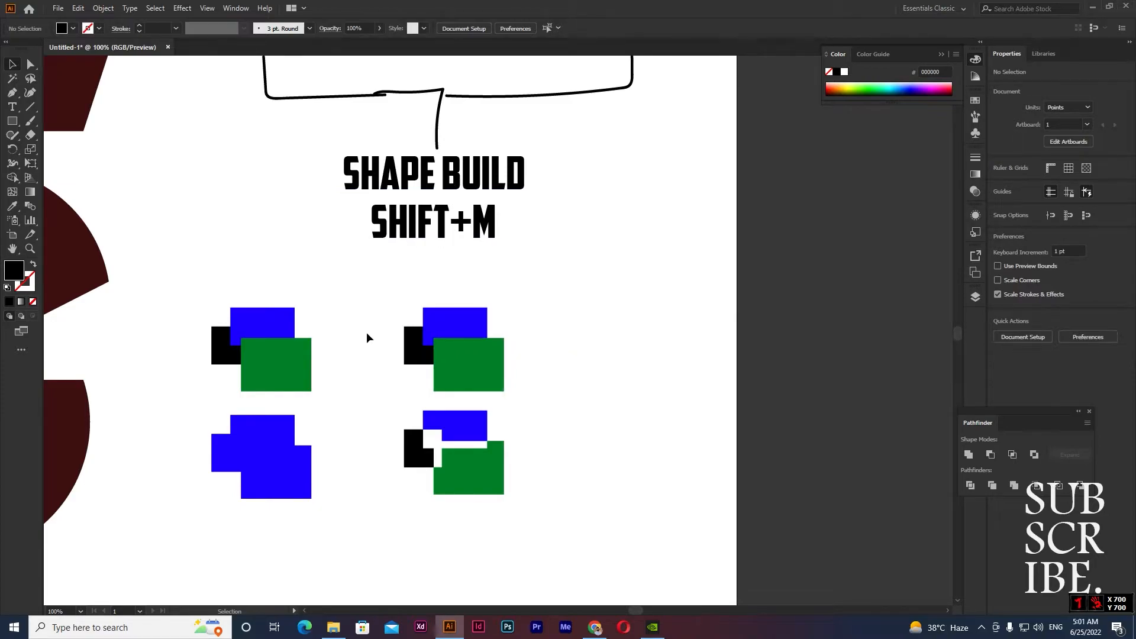
scroll(367, 332, "right", 3)
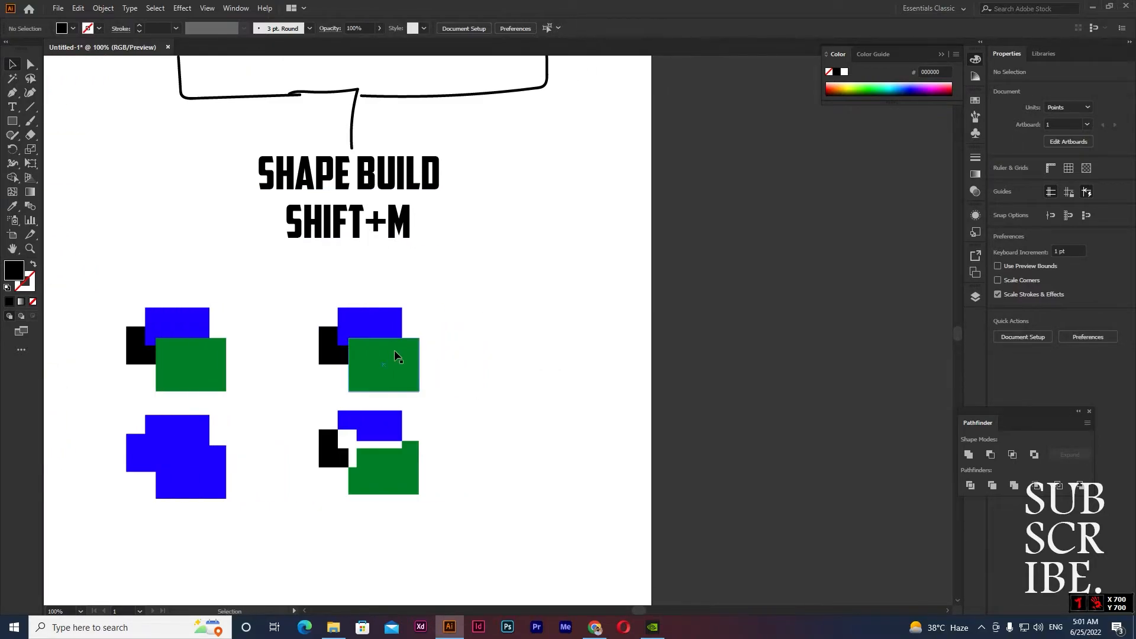
left_click(12, 121, "alt")
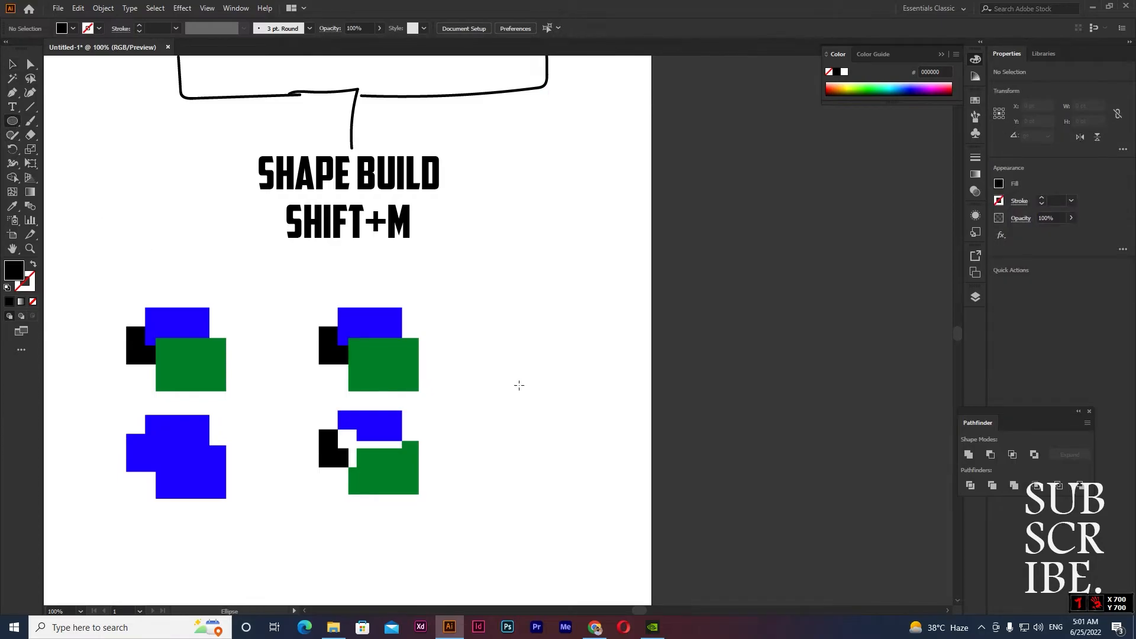
left_click_drag(514, 343, 544, 385)
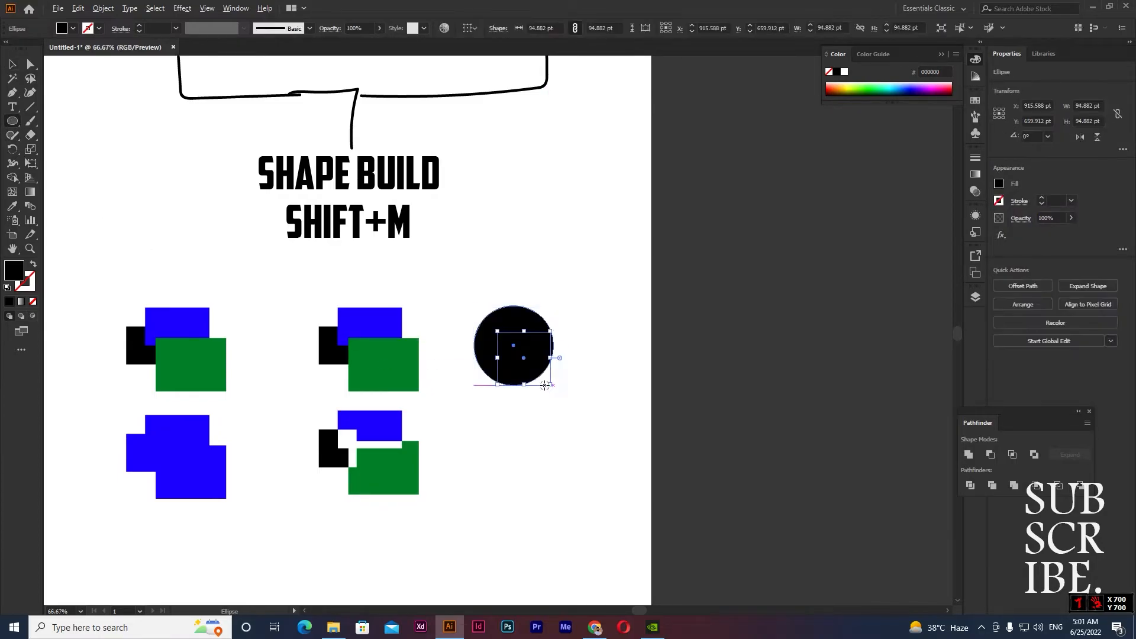
key("shift+x")
scroll(547, 382, "up", 2)
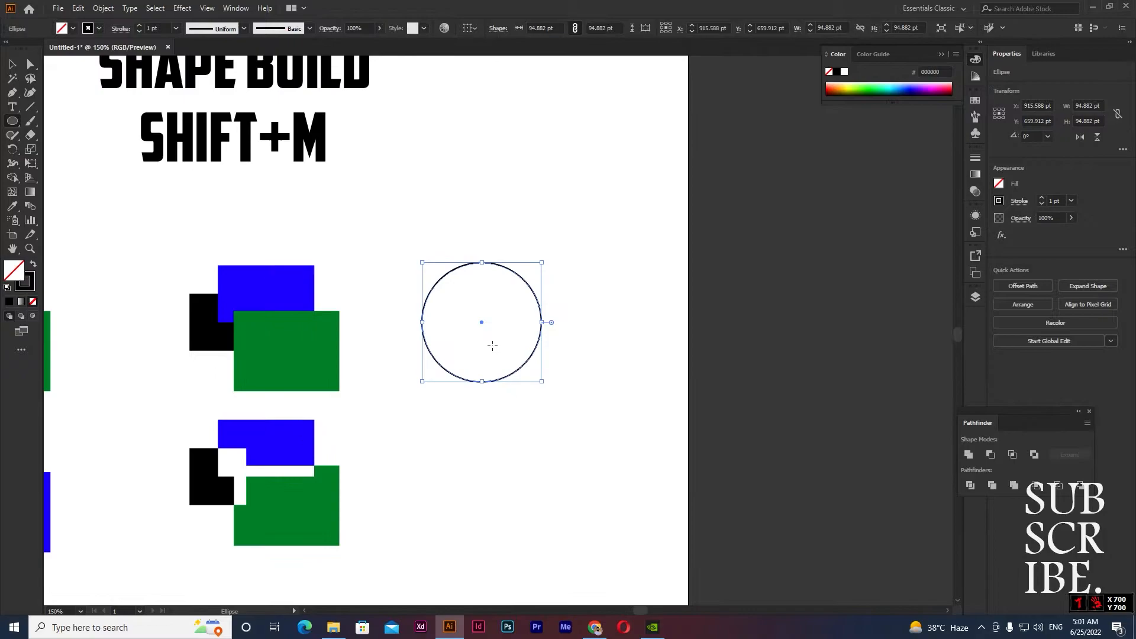
Step: Duplicate the circle twice to form a triangular arrangement of three overlapping circles and select all three
left_click_drag(482, 325, 536, 371)
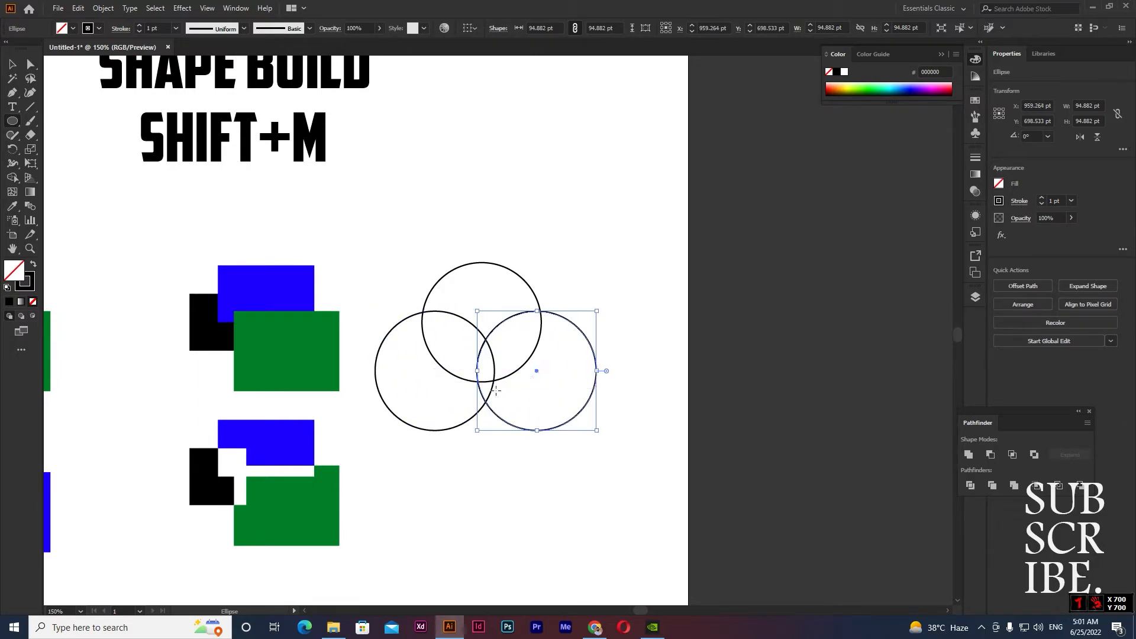
left_click(13, 64)
left_click_drag(429, 219, 619, 489)
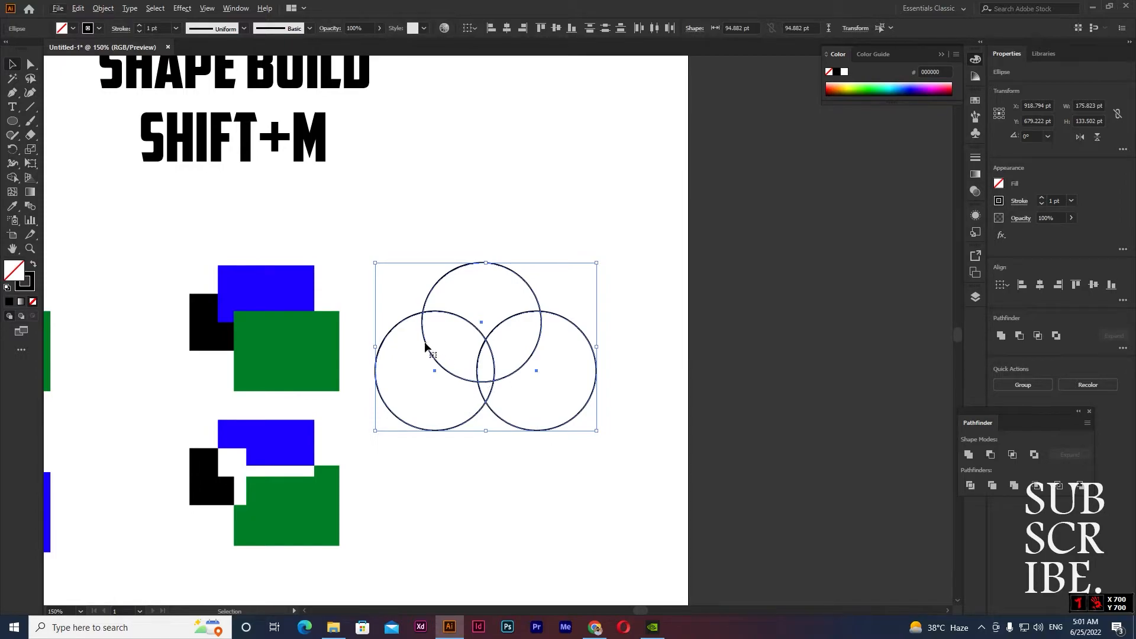
Step: Set the fill colour to purple 730896 and fill the upper circle's non-overlapping region with the Shape Builder tool
scroll(424, 346, "left", 2)
scroll(474, 191, "up", 8)
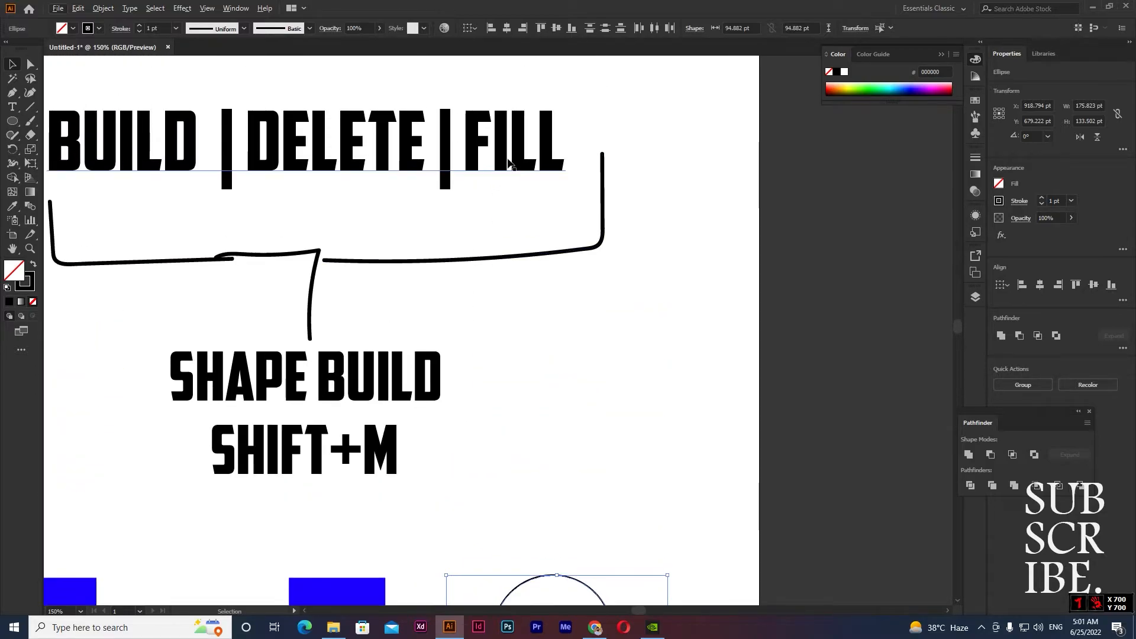
scroll(510, 163, "down", 5)
left_click(17, 178)
left_click(33, 265)
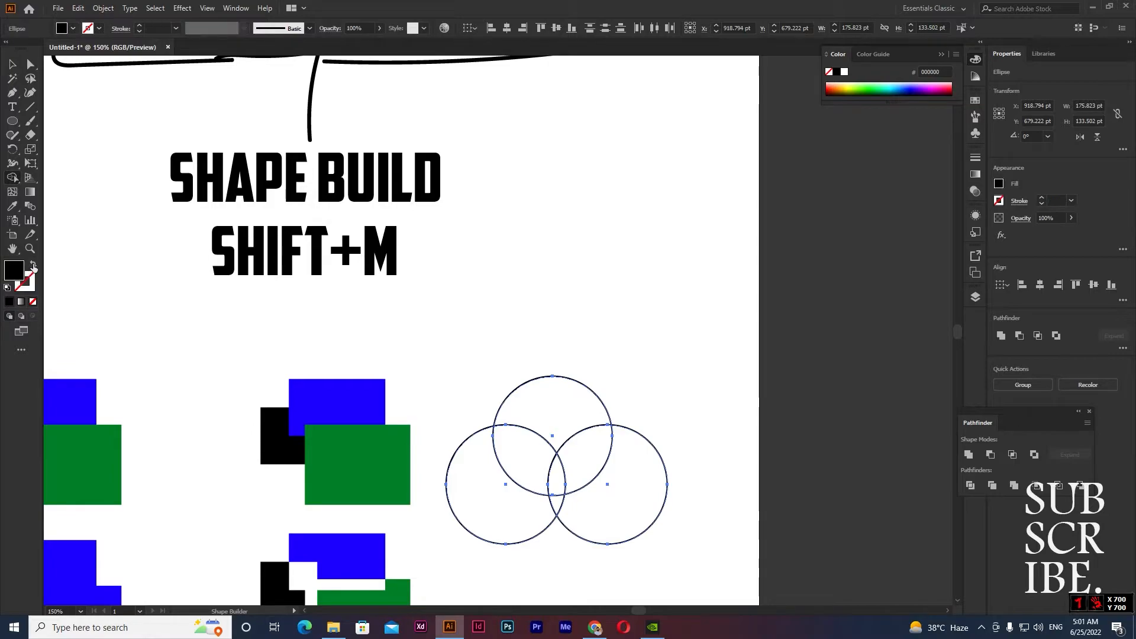
double_click(8, 274)
left_click_drag(645, 322, 651, 264)
left_click(620, 282)
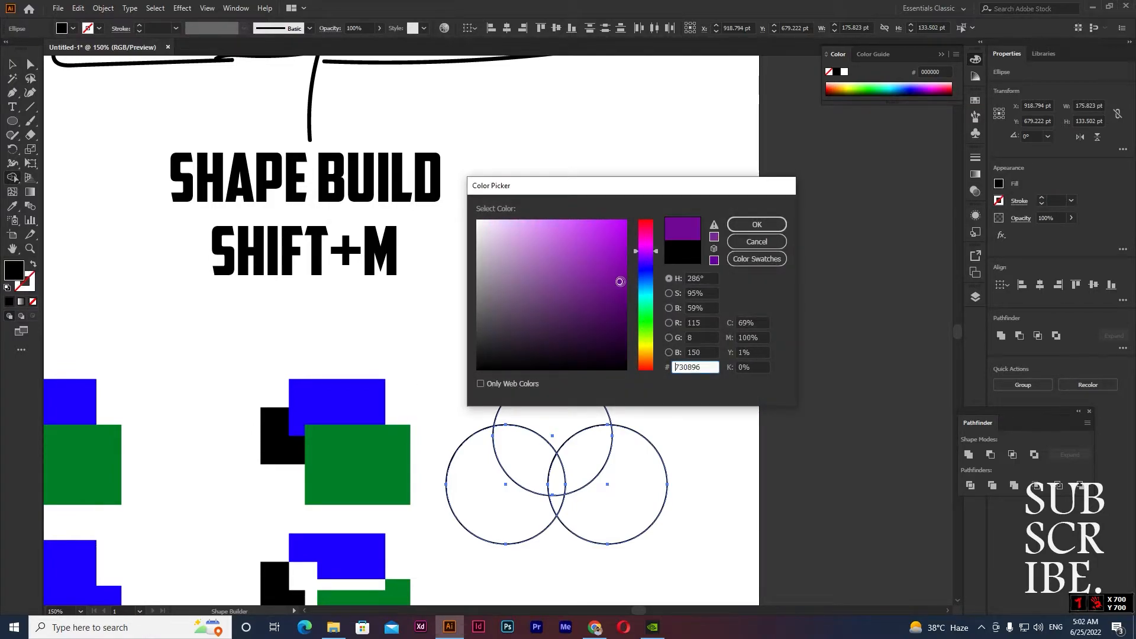
left_click(752, 225)
scroll(577, 418, "down", 2)
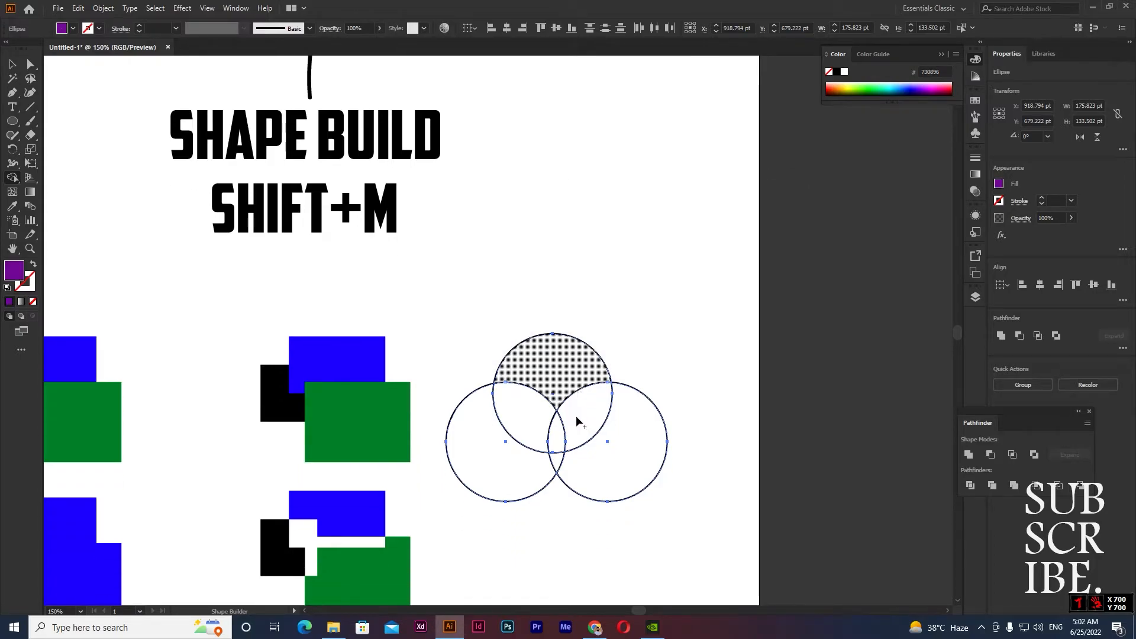
scroll(559, 381, "up", 1)
left_click(553, 369)
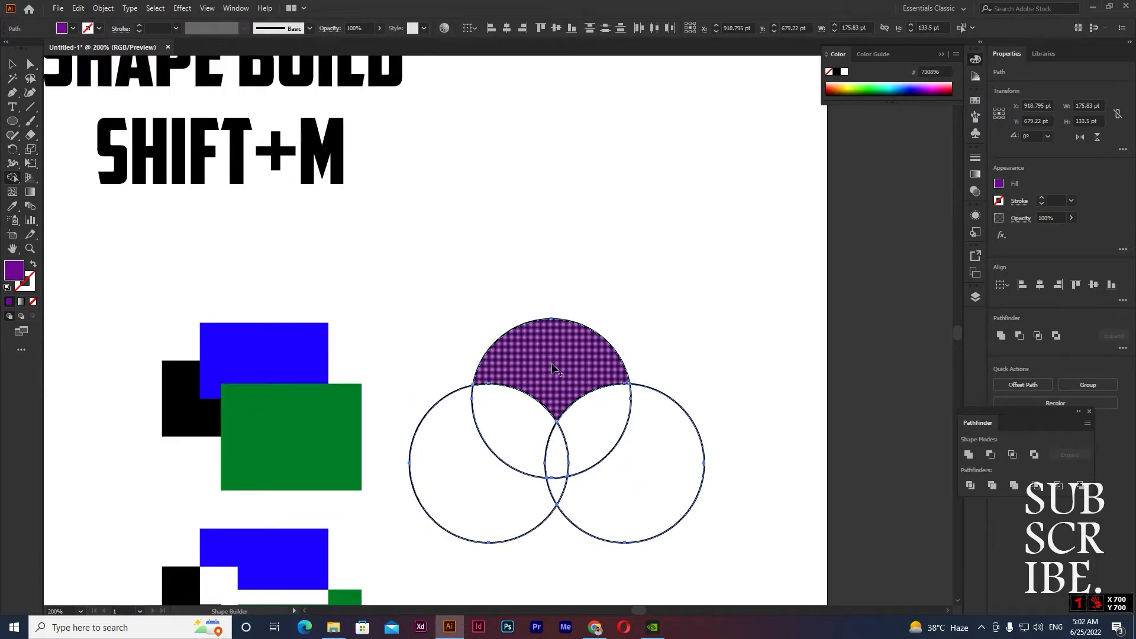
Step: Fill the lower-right circle's outer region with light blue 15ACFF and the lower-left circle's with red AA0021
left_click(899, 86)
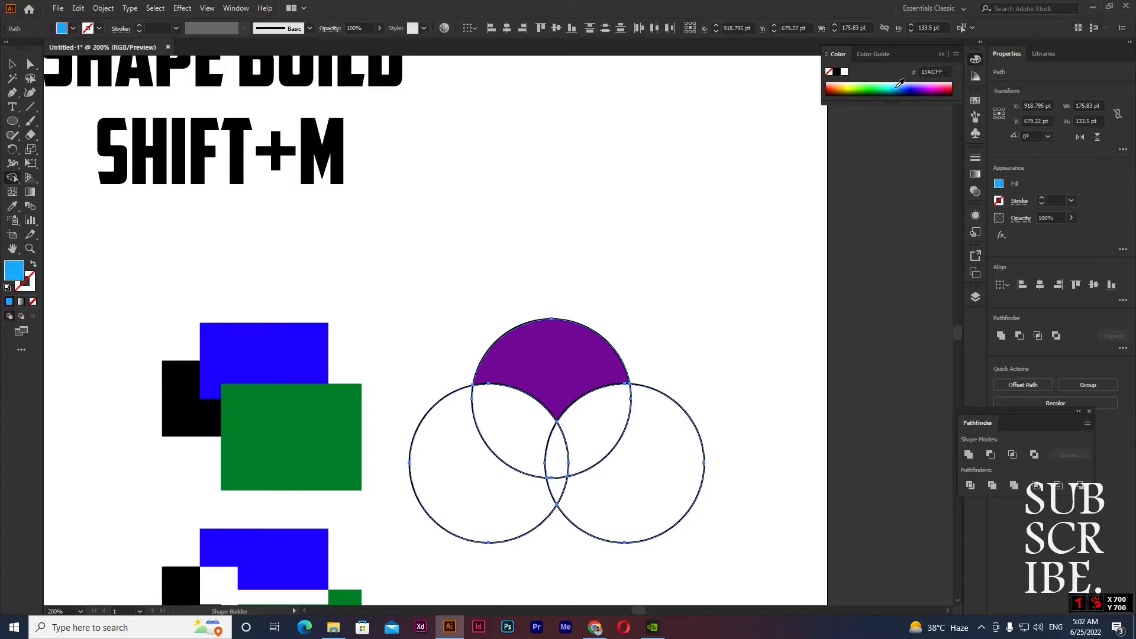
left_click(636, 488)
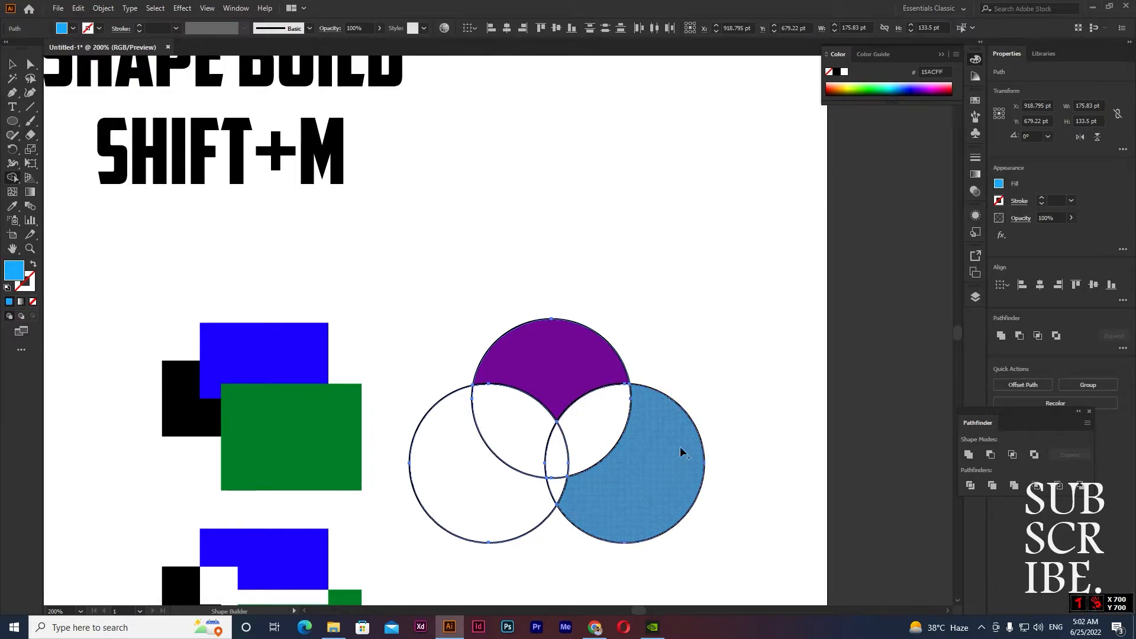
left_click(944, 87)
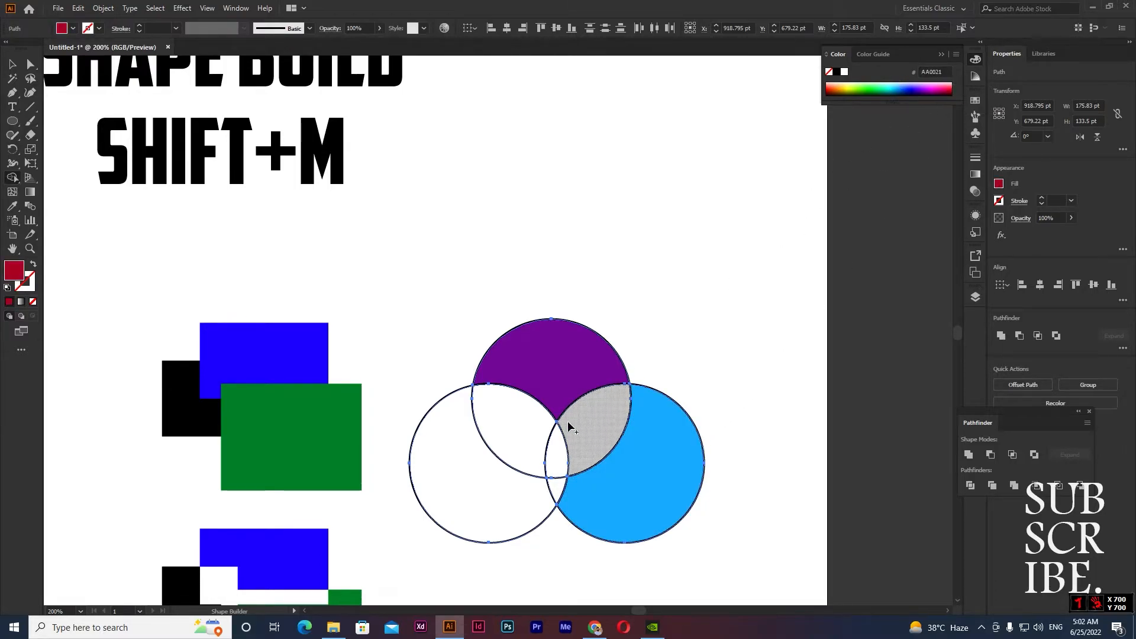
left_click(489, 490)
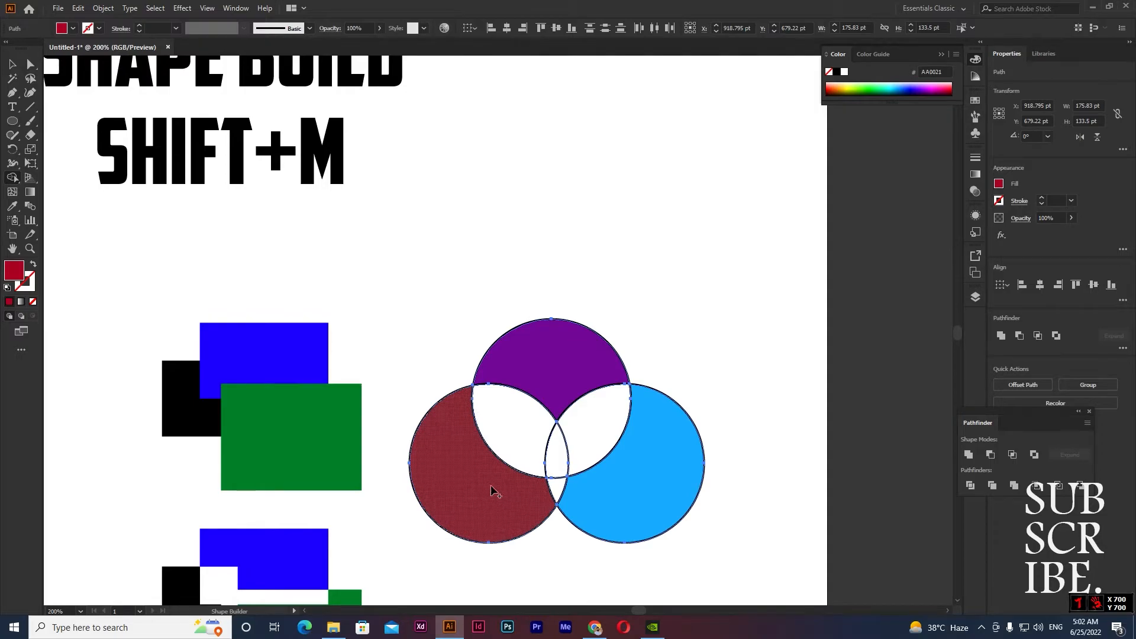
Step: Fill the circles' overlaps: yellow upper left, green upper right, light blue in the centre and dark blue 03007F at the bottom, and deselect
left_click(849, 88)
left_click(517, 434)
left_click(870, 84)
left_click(607, 421)
left_click(896, 86)
left_click(554, 453)
left_click(915, 92)
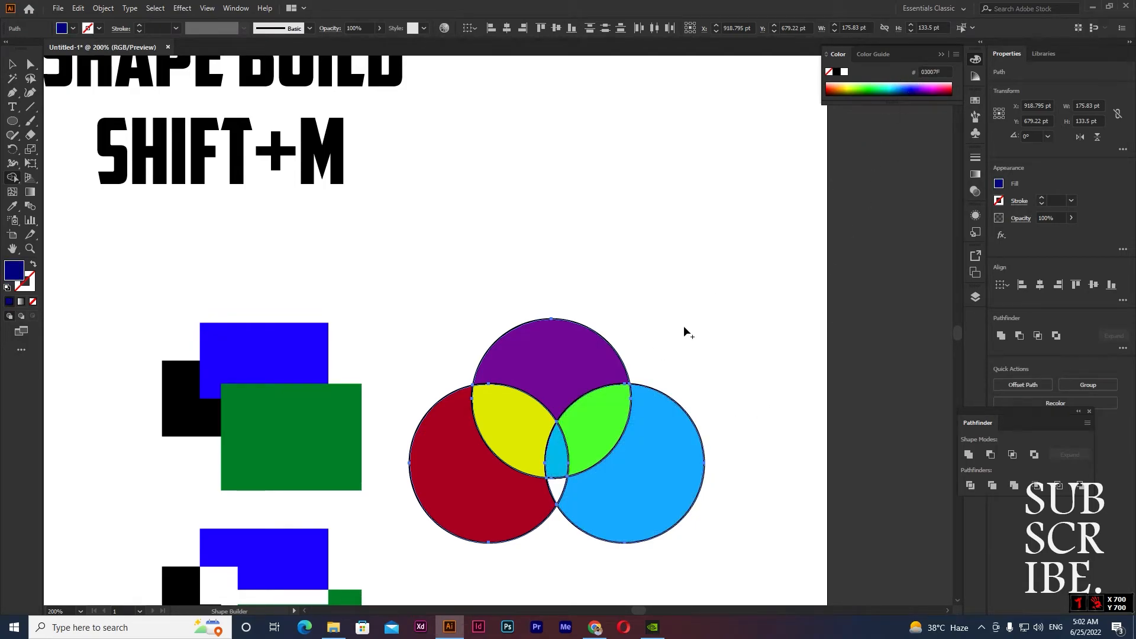
left_click(556, 489)
left_click(12, 64)
left_click(474, 317)
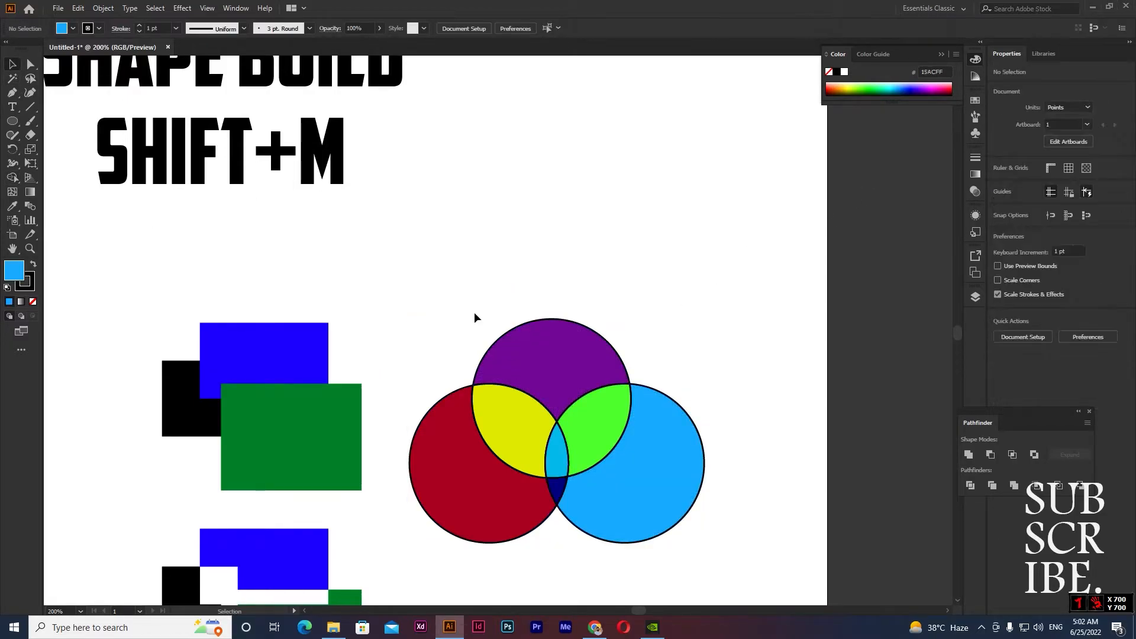
Step: Select all pieces of the coloured circle figure and set their stroke weight to 0
left_click_drag(419, 278, 715, 554)
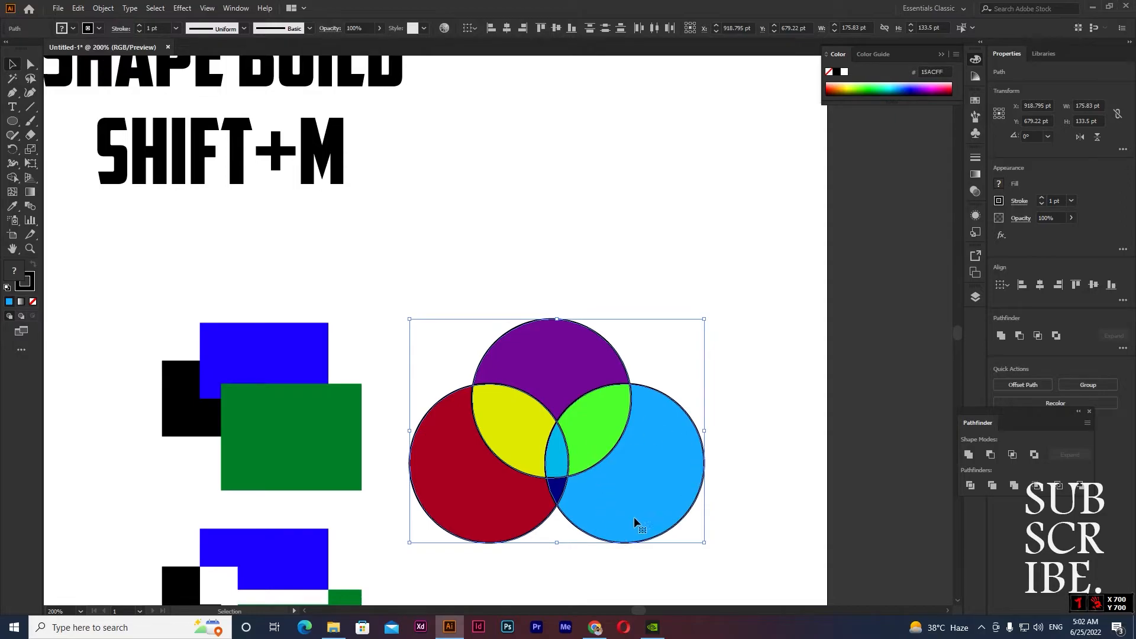
double_click(152, 28)
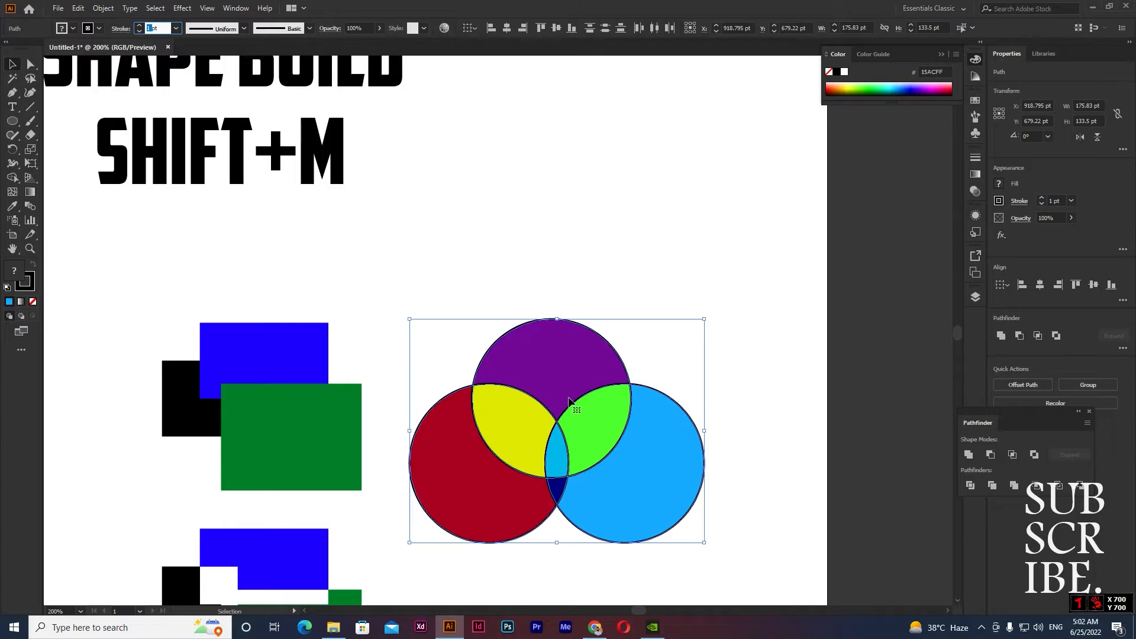
type("0")
key("Return")
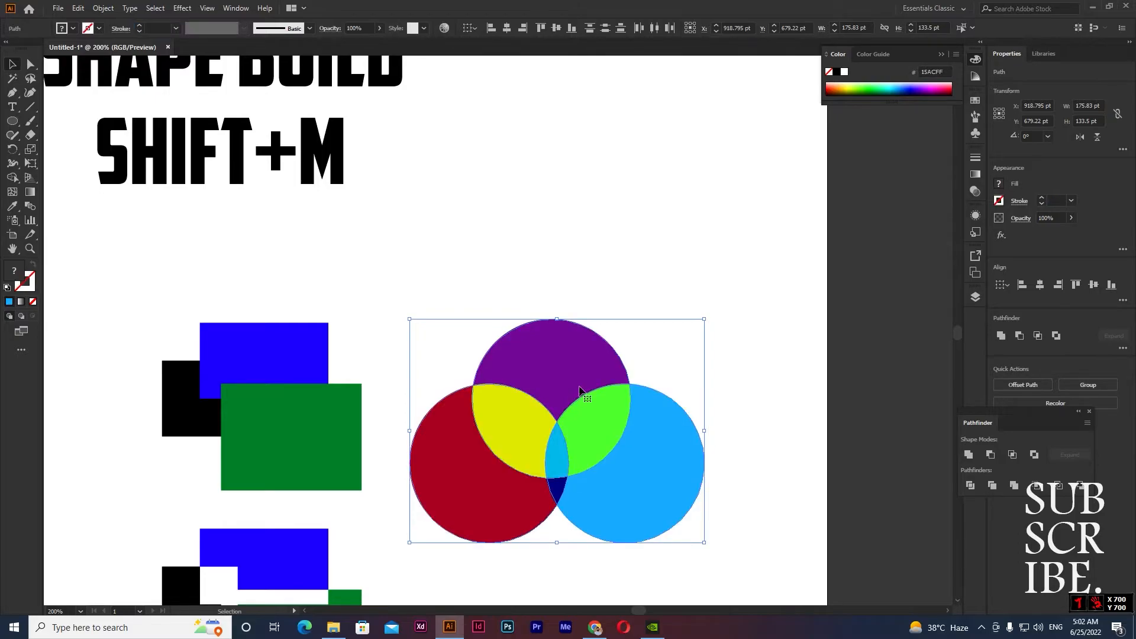
Step: Scale the coloured circle figure down to about 116 by 88 pt and position it beside the rectangle examples
left_click(772, 323)
left_click_drag(740, 286, 456, 540)
left_click_drag(502, 494, 550, 386)
left_click_drag(752, 434, 642, 372)
left_click_drag(610, 345, 567, 453)
scroll(635, 440, "down", 6)
left_click_drag(564, 365, 560, 427)
scroll(554, 439, "down", 3)
scroll(554, 440, "left", 2)
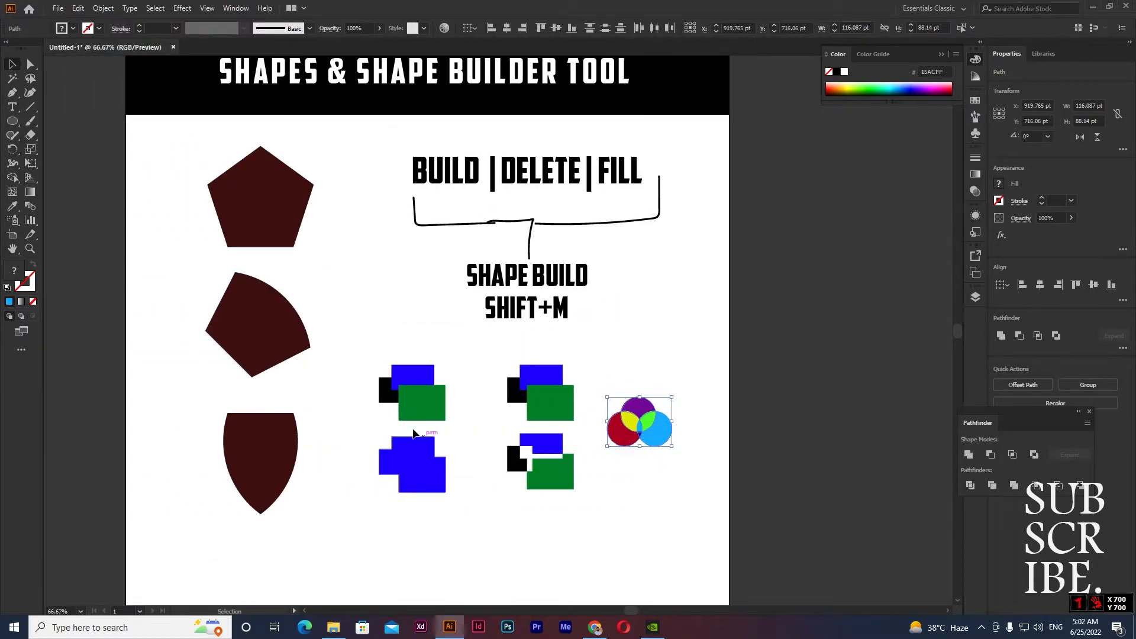
Step: Group all the example shapes and text below the title bar and move them off the artboard to its right side
scroll(411, 431, "down", 1)
scroll(402, 420, "down", 1)
scroll(390, 408, "left", 2)
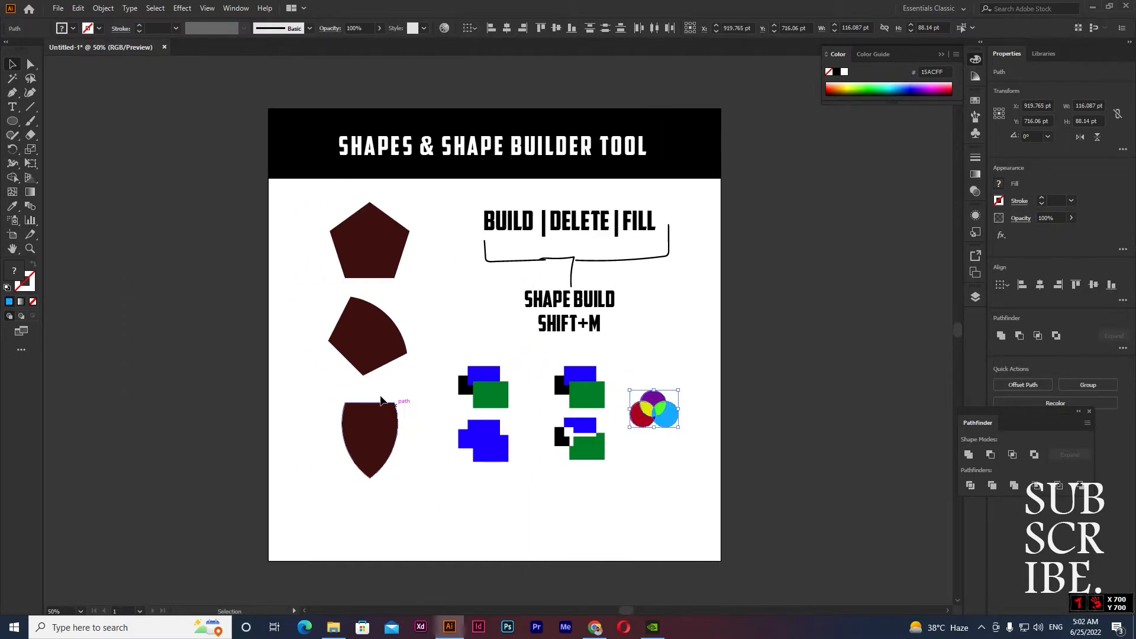
left_click_drag(293, 201, 725, 512)
key("a")
key("ctrl+g")
scroll(560, 408, "down", 1)
left_click_drag(516, 392, 829, 223)
Step: Move the reference image of twelve logos onto the artboard just below the title bar, centred at X 540 pt, and deselect it
scroll(407, 368, "down", 2)
left_click_drag(256, 366, 561, 339)
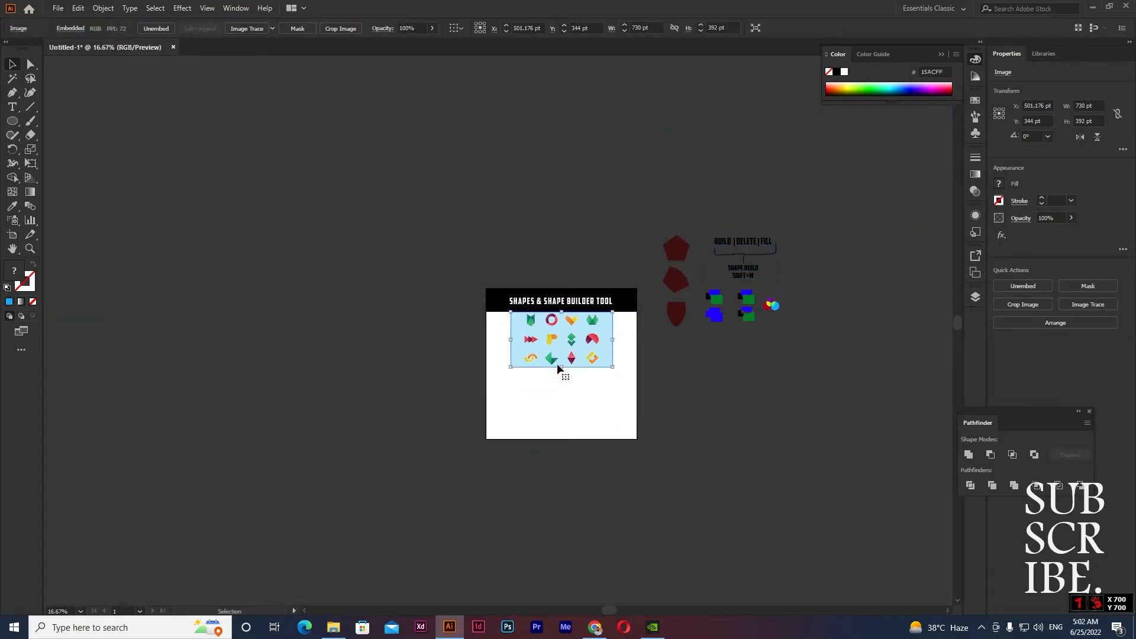
scroll(551, 332, "up", 4)
scroll(551, 330, "up", 2)
scroll(552, 329, "down", 2)
scroll(551, 329, "down", 1)
scroll(548, 326, "right", 1)
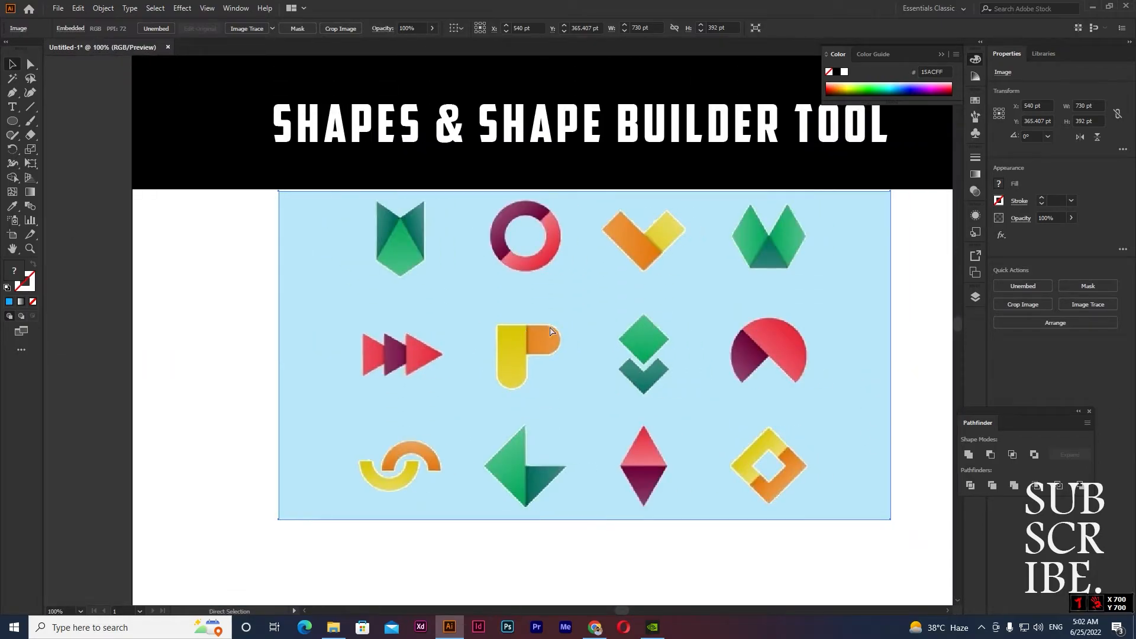
scroll(549, 326, "down", 3)
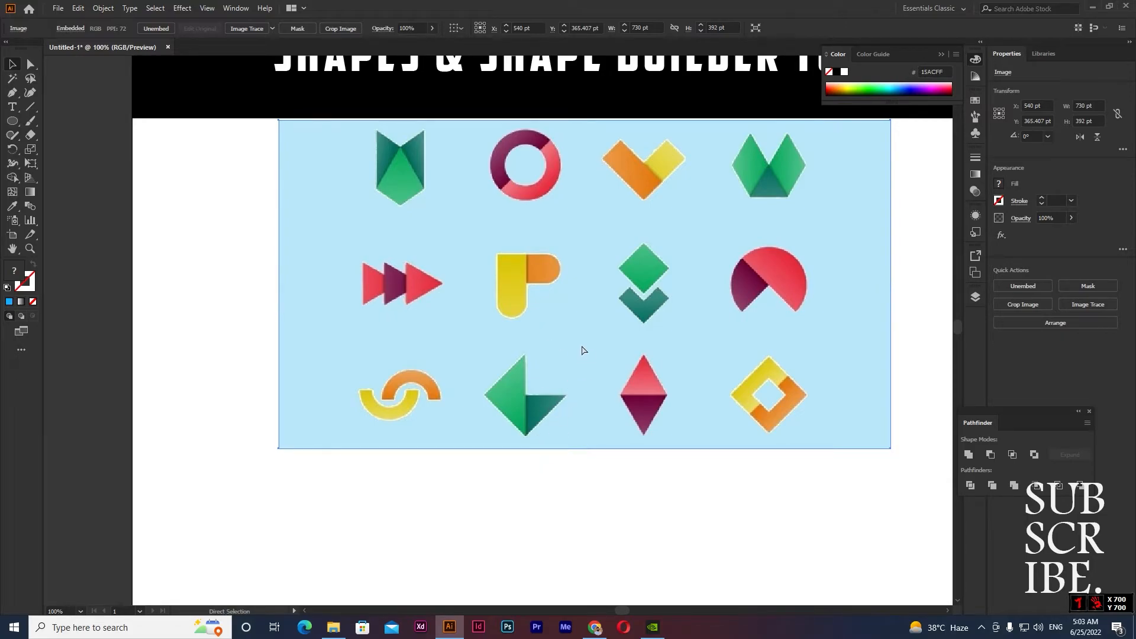
key("ctrl+shift+a")
scroll(401, 147, "up", 2)
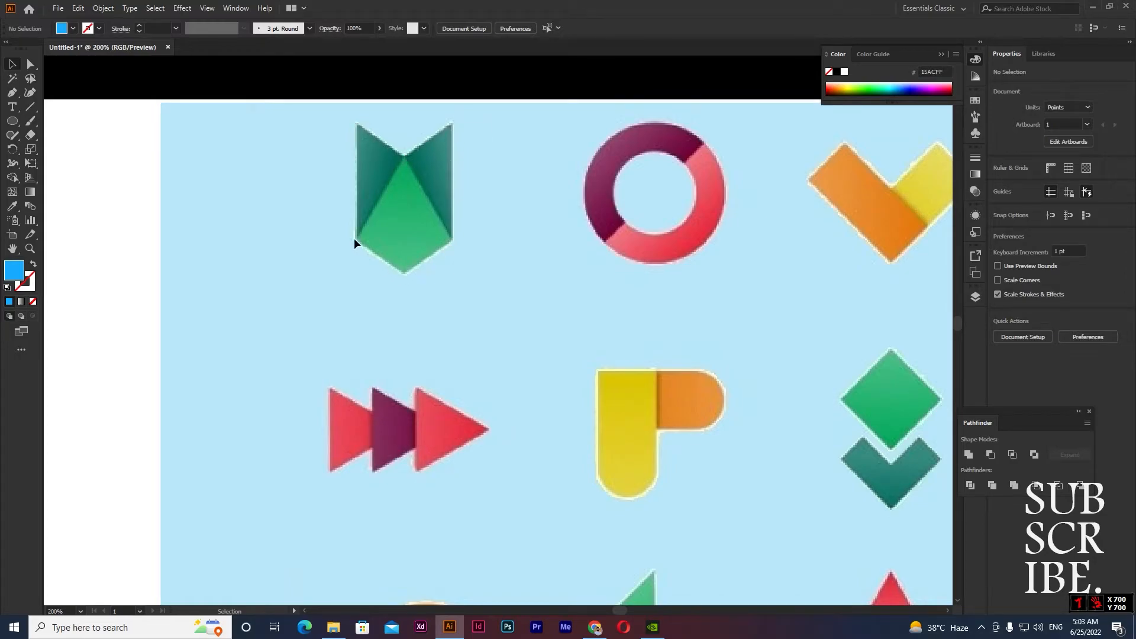
scroll(446, 151, "down", 2)
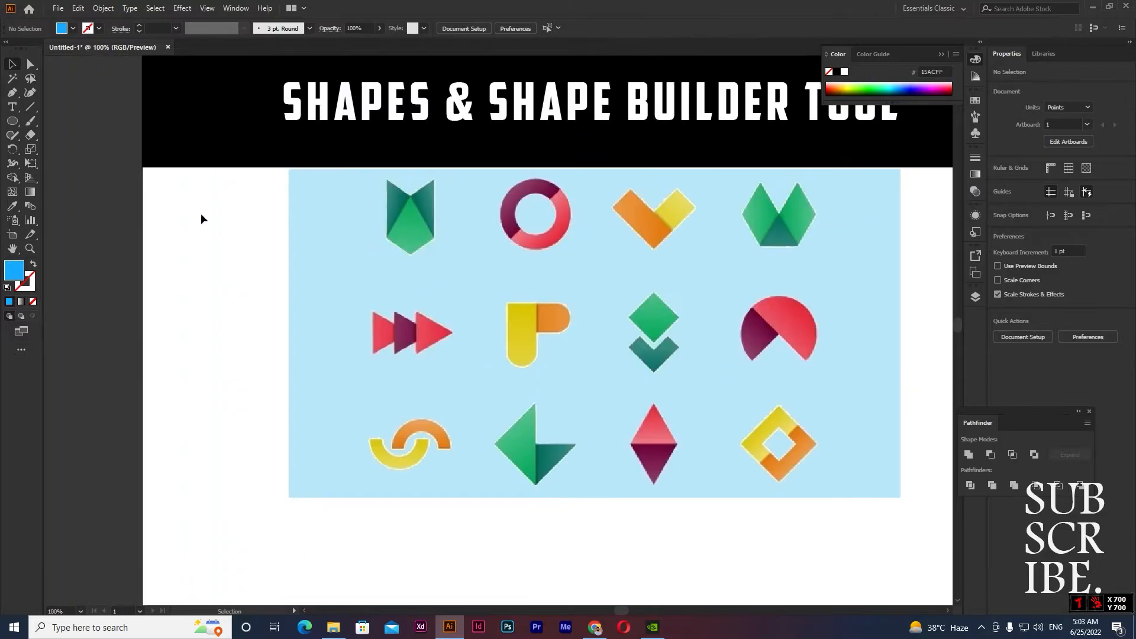
Step: Create a hexagon with a 100 pt radius, scale it to about 124 by 107 pt and place it beside the reference image
left_click(12, 121)
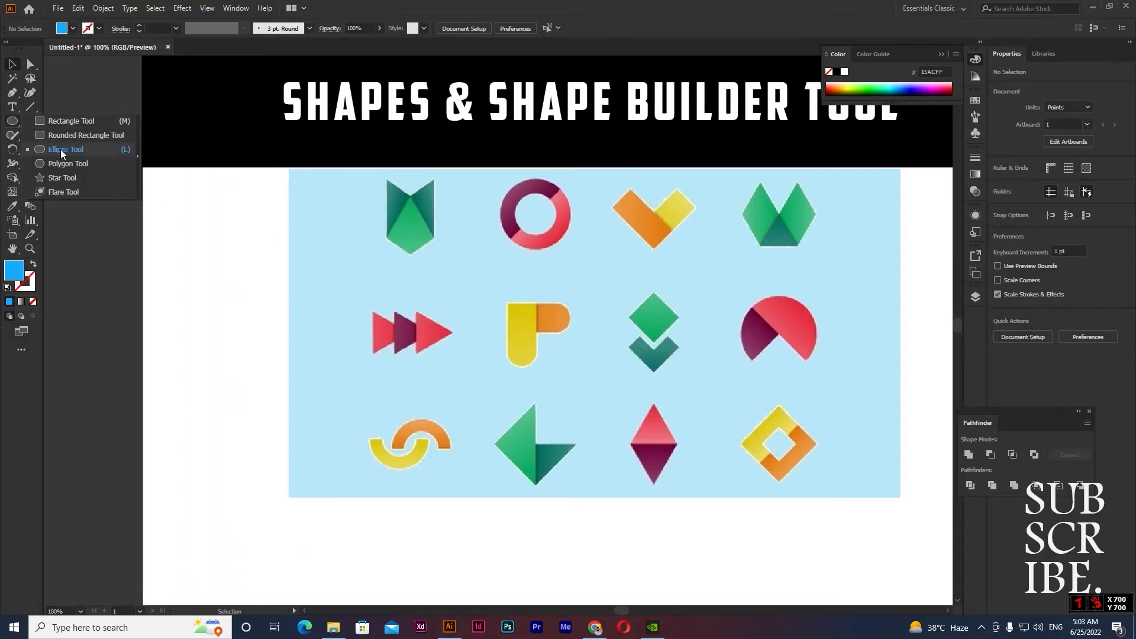
left_click(69, 166)
left_click(216, 256)
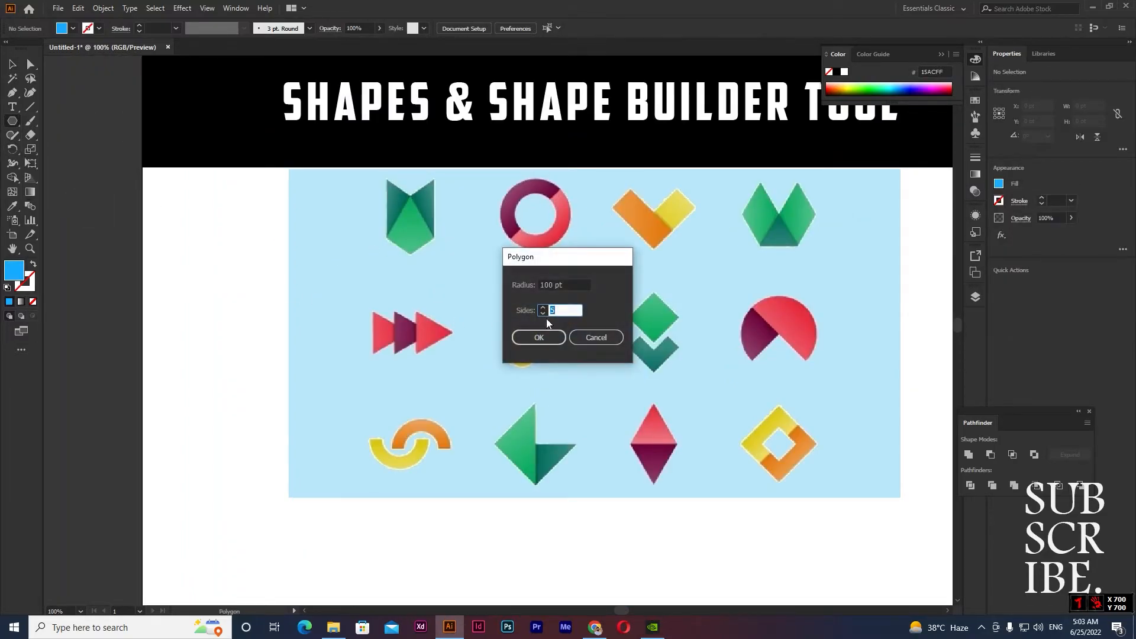
left_click(539, 336)
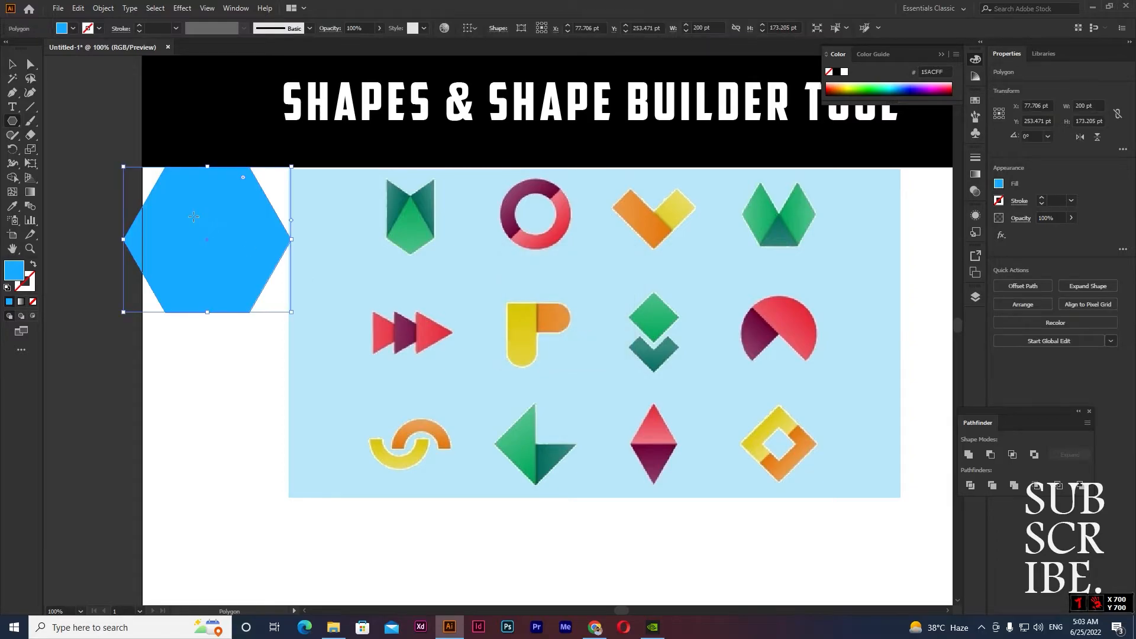
left_click_drag(206, 236, 254, 303)
left_click_drag(339, 378, 308, 351)
key("a")
left_click_drag(253, 305, 234, 296)
Step: Pull the hexagon's upper-right anchor inward as a notch and raise the rightmost anchor to form a second peak
scroll(239, 272, "up", 1)
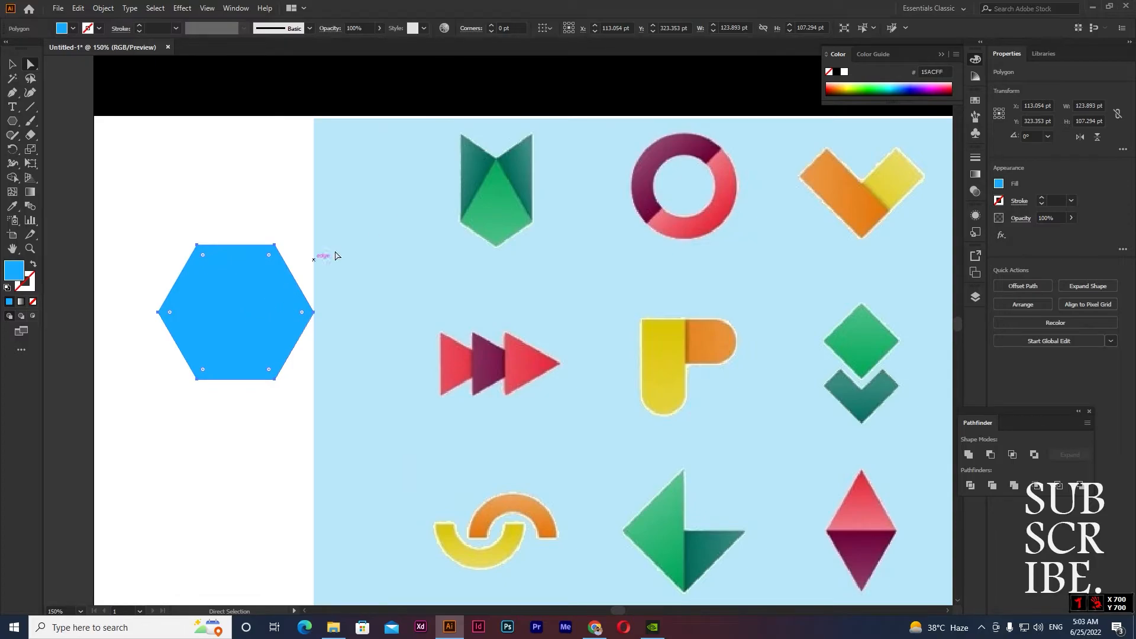
left_click_drag(274, 247, 235, 282)
left_click_drag(313, 312, 263, 245)
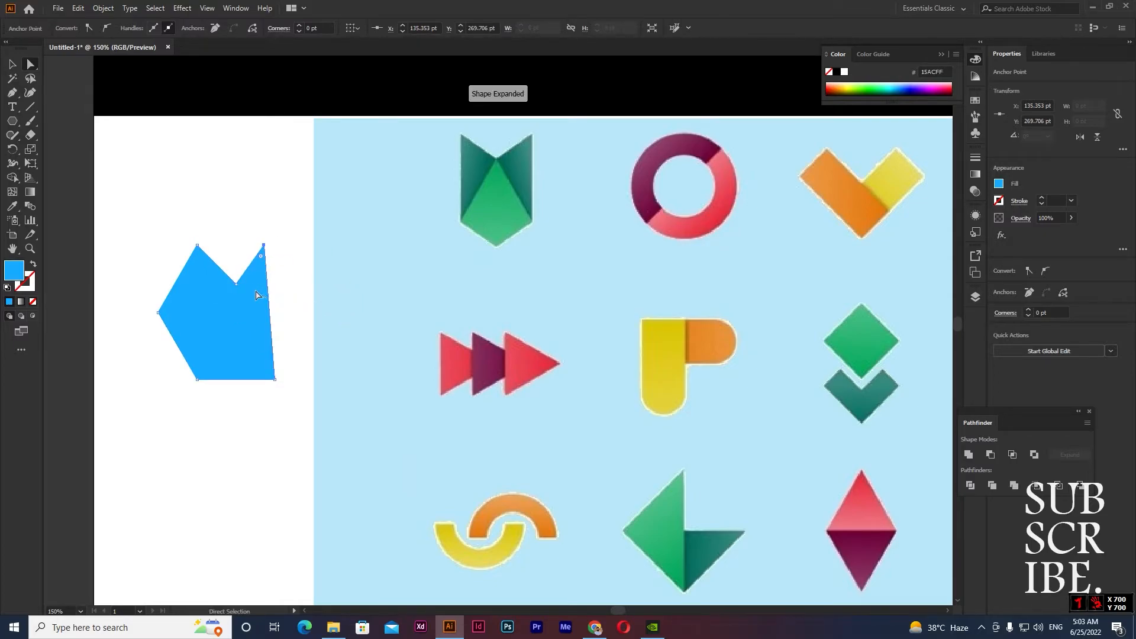
Step: Place the notched shape over the first green logo and lower its opacity to 40%
left_click_drag(233, 282, 497, 197)
left_click(379, 27)
left_click_drag(376, 45, 350, 46)
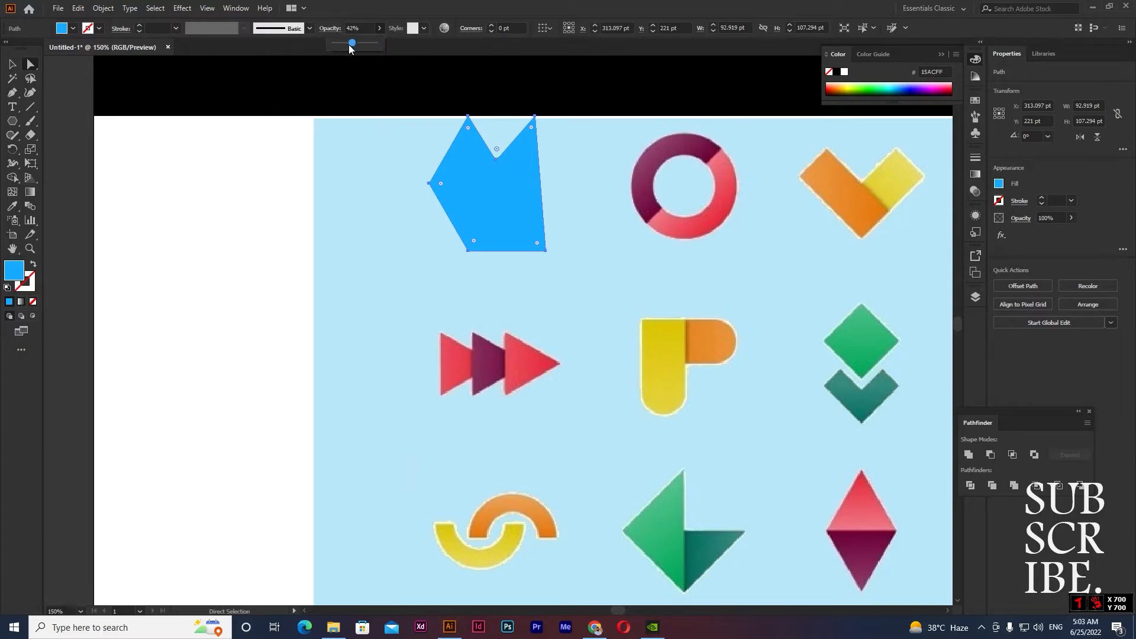
Step: Fit the translucent shape's corners to the first logo's outline and move it to the white area beside the reference image
scroll(491, 161, "up", 3)
left_click_drag(435, 94, 417, 140)
left_click_drag(613, 92, 605, 140)
left_click_drag(644, 450, 606, 373)
left_click_drag(436, 451, 510, 444)
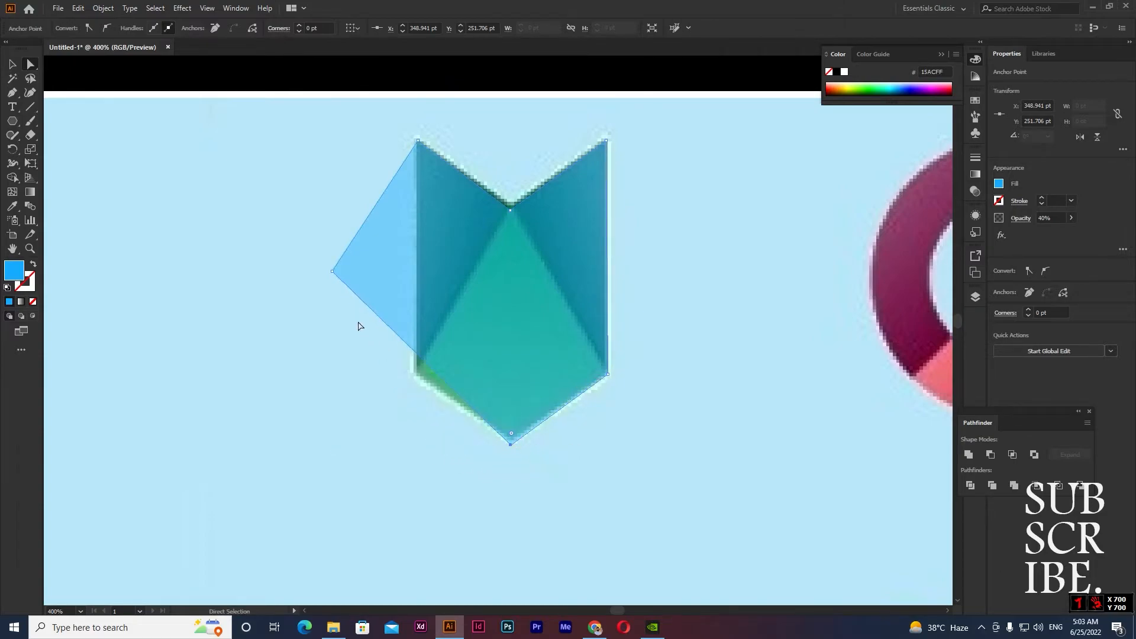
left_click_drag(332, 272, 172, 367)
Step: Fill the traced notched shape with dark blue 085070 and deselect it
scroll(435, 379, "down", 1)
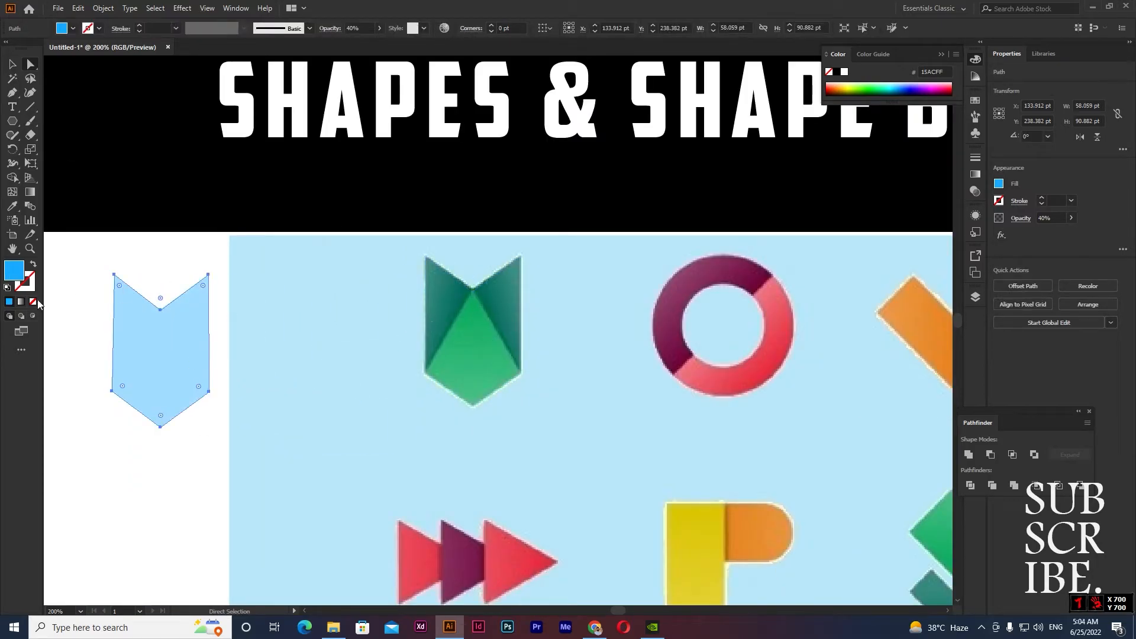
double_click(18, 275)
left_click(623, 231)
left_click_drag(622, 231, 616, 304)
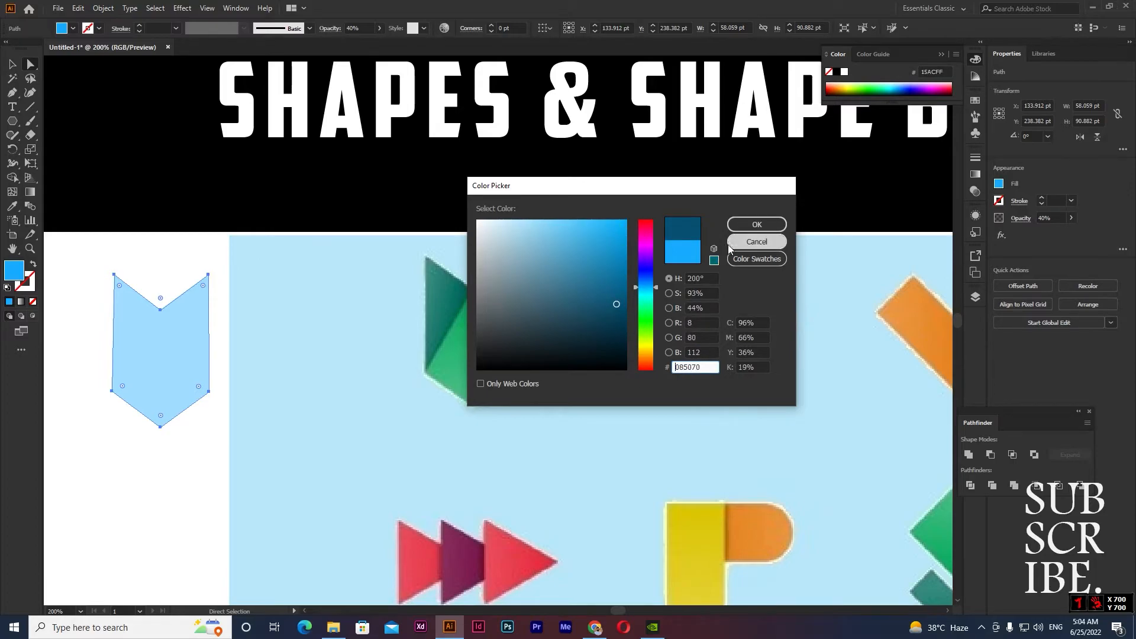
left_click(750, 226)
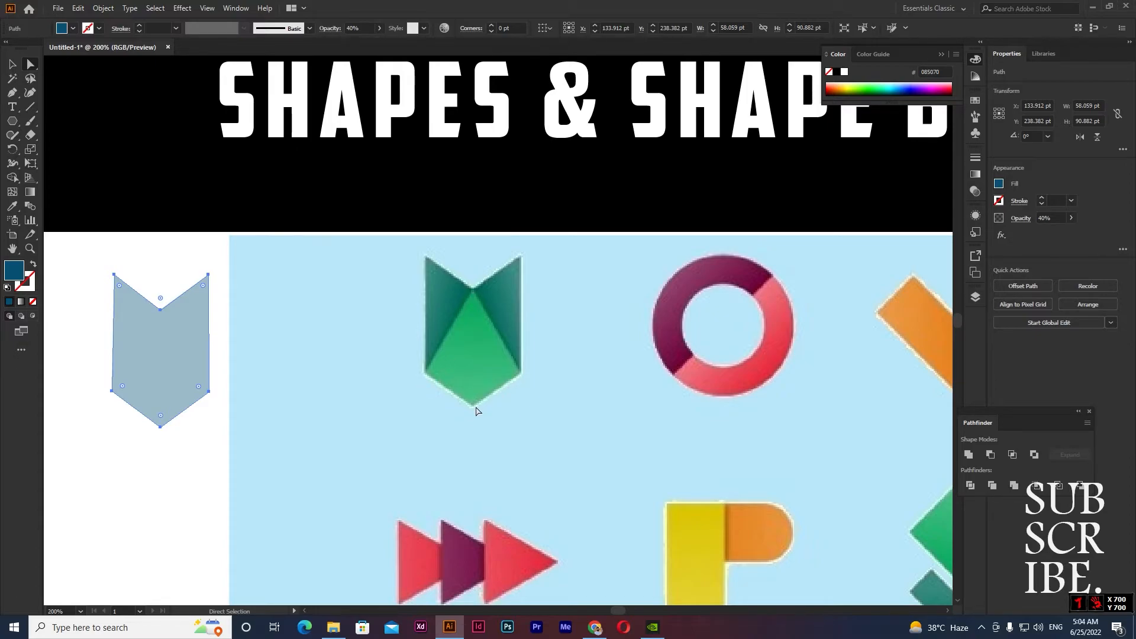
left_click(241, 393)
Step: Draw a 24 pt square, place it on the first logo and shift its corners to match the light green facet
scroll(140, 321, "left", 2)
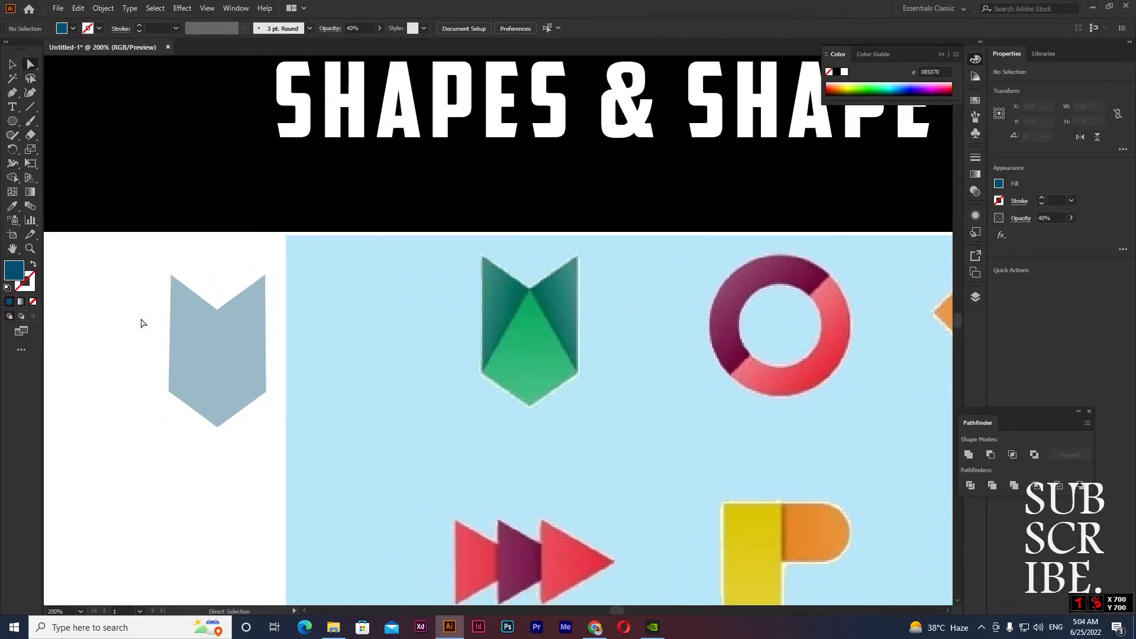
left_click(12, 121)
left_click(59, 120)
left_click_drag(283, 426, 323, 460)
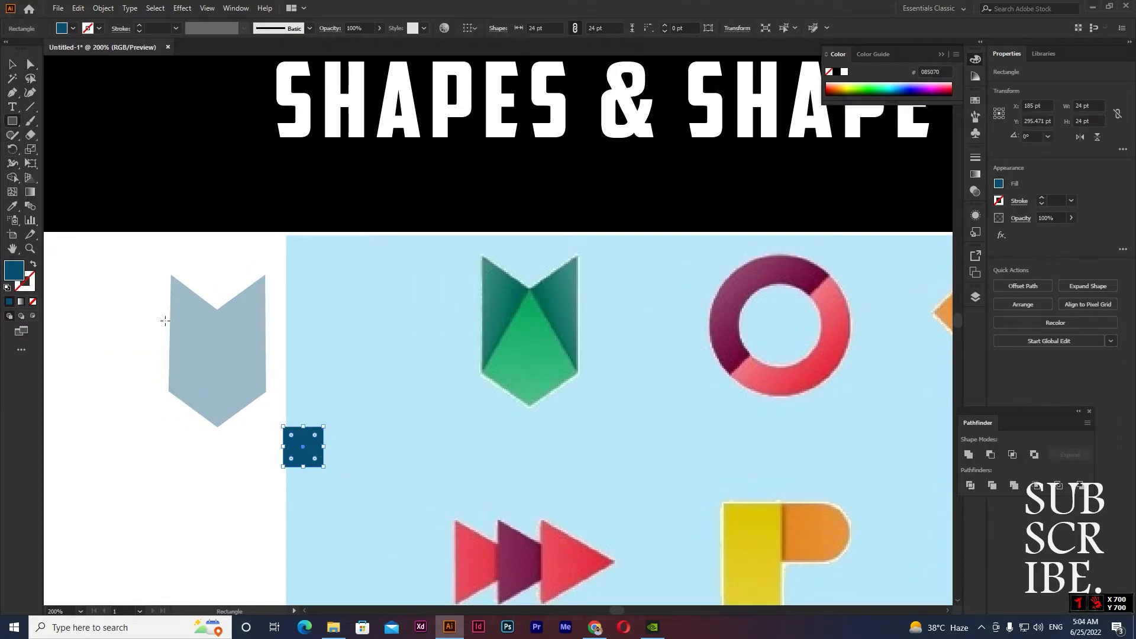
left_click_drag(307, 446, 528, 294)
key("a")
left_click_drag(505, 340, 577, 371)
left_click_drag(504, 378, 529, 405)
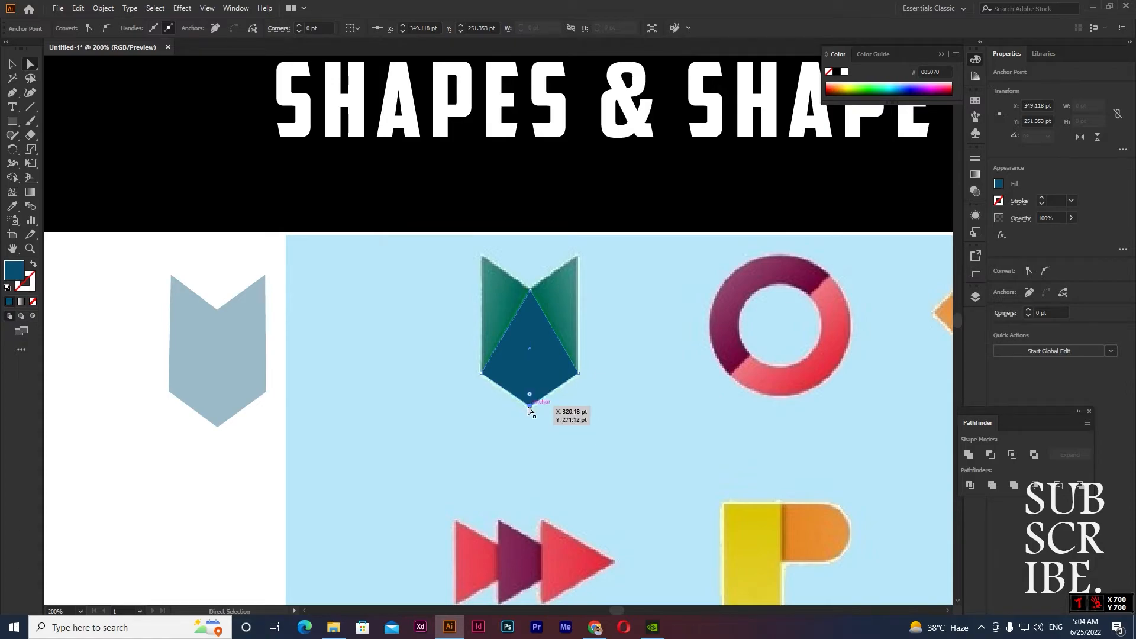
Step: Move the traced facet onto the pale notched shape and align its side and top corners with that shape's corners
left_click_drag(530, 357, 215, 376)
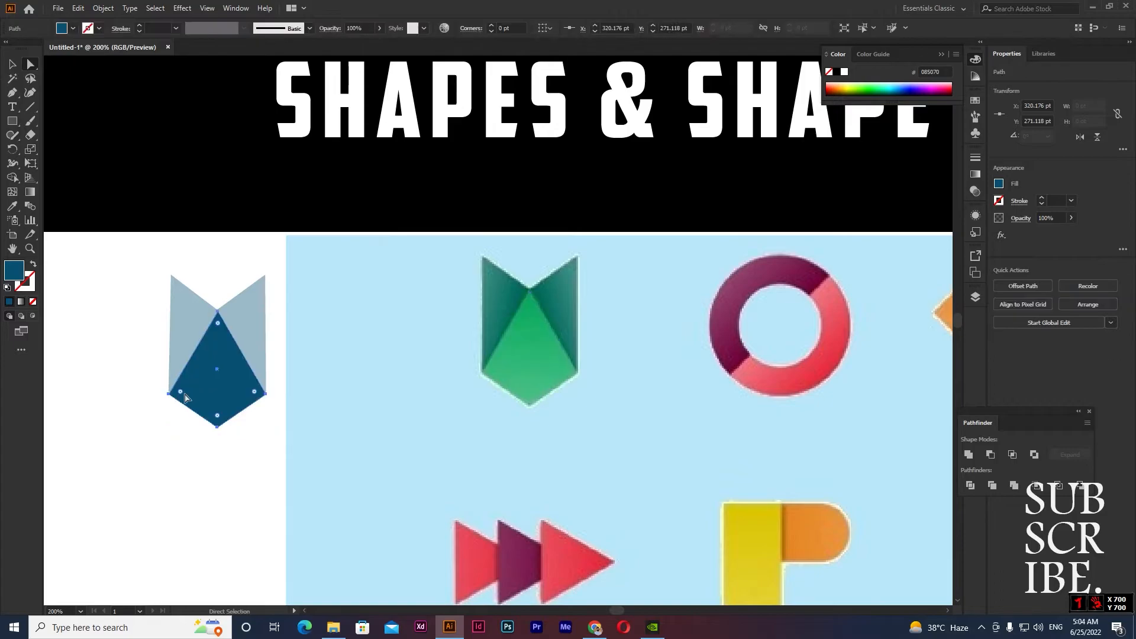
scroll(215, 377, "up", 3)
scroll(195, 396, "left", 1)
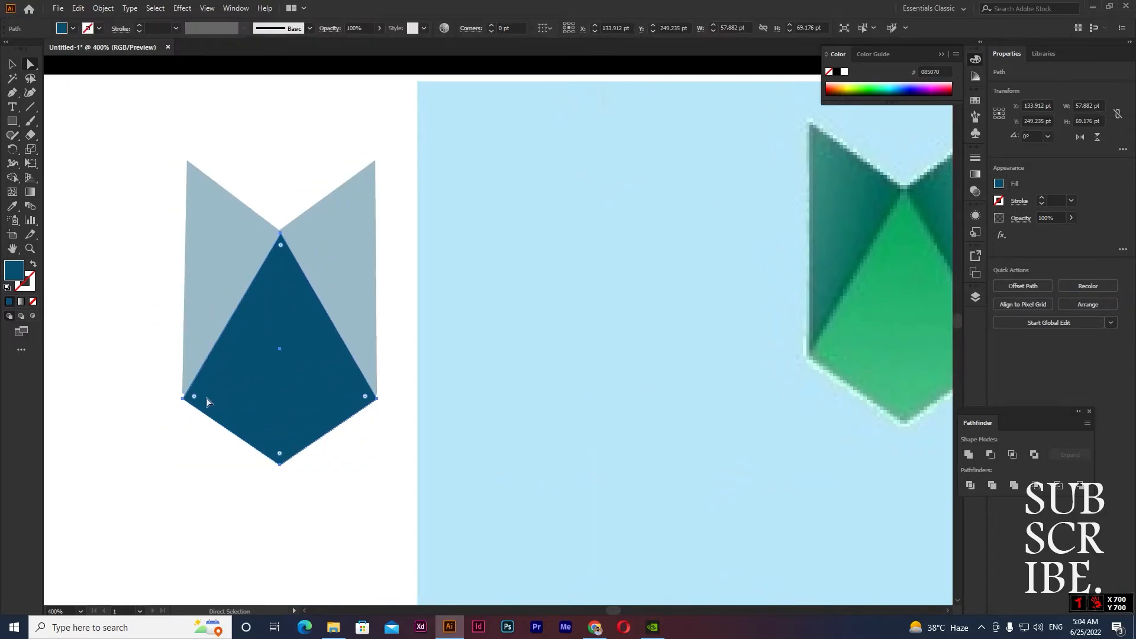
left_click_drag(182, 398, 182, 393)
left_click_drag(376, 398, 377, 392)
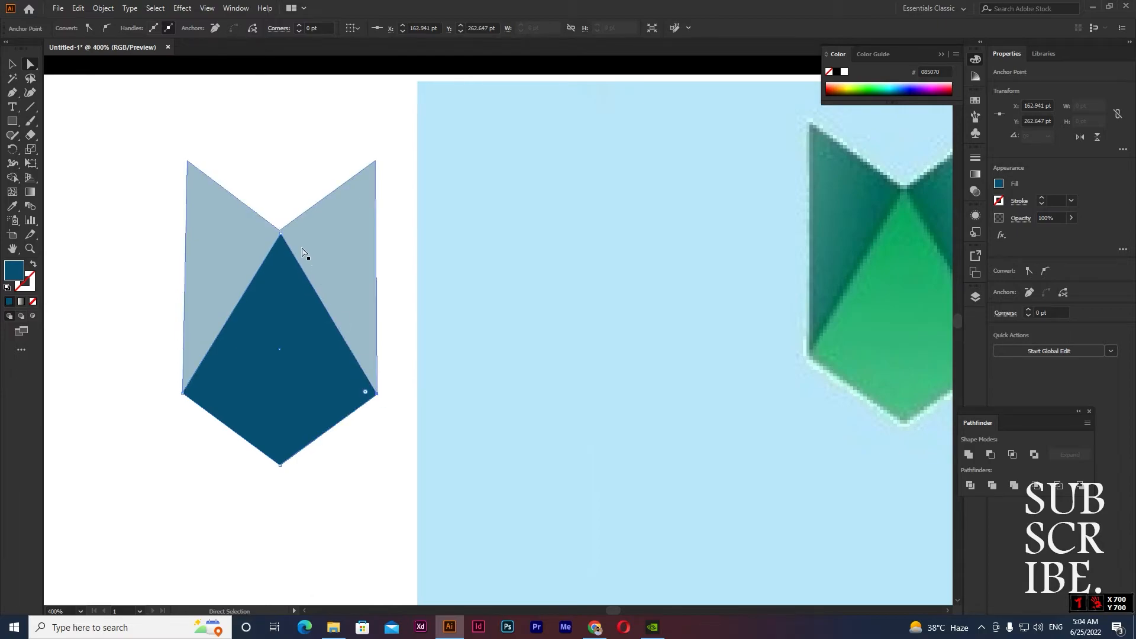
left_click_drag(278, 232, 279, 229)
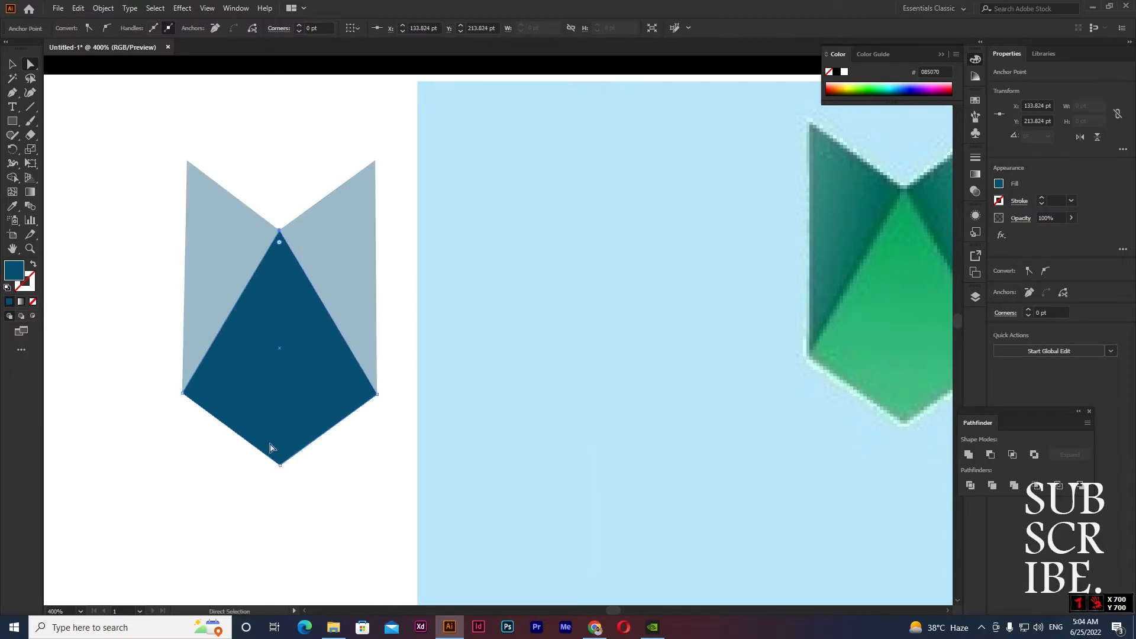
Step: Fill the front facet with a brighter blue
double_click(10, 272)
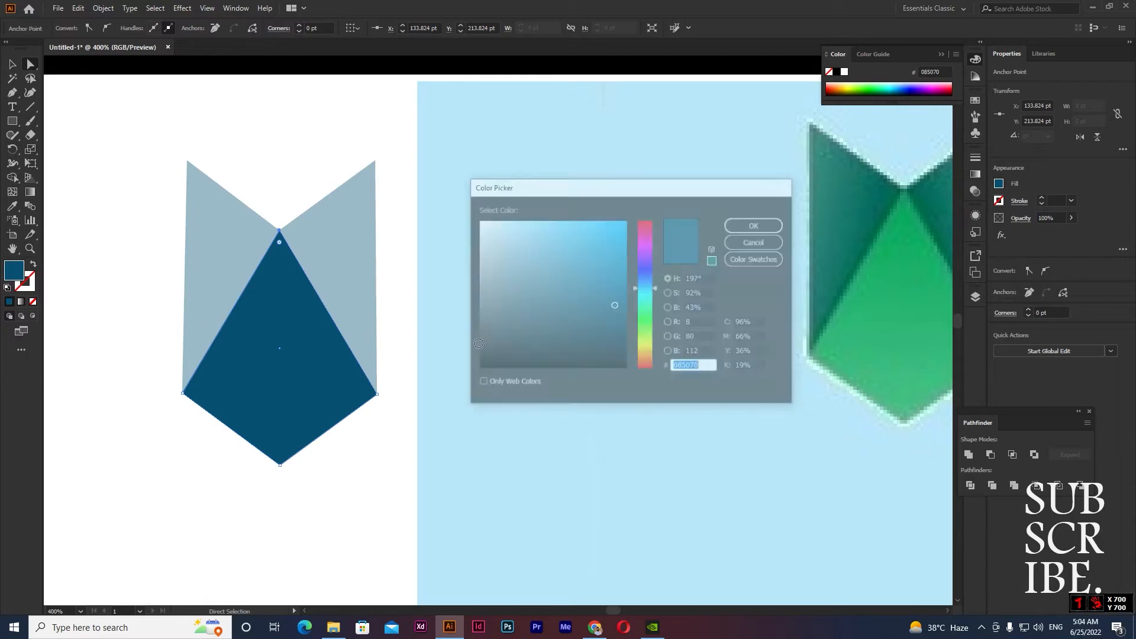
left_click_drag(616, 303, 616, 254)
left_click(763, 232)
Step: Set the opacity of the notched shape behind the facet to 100% and deselect it
left_click(233, 251)
left_click(379, 28)
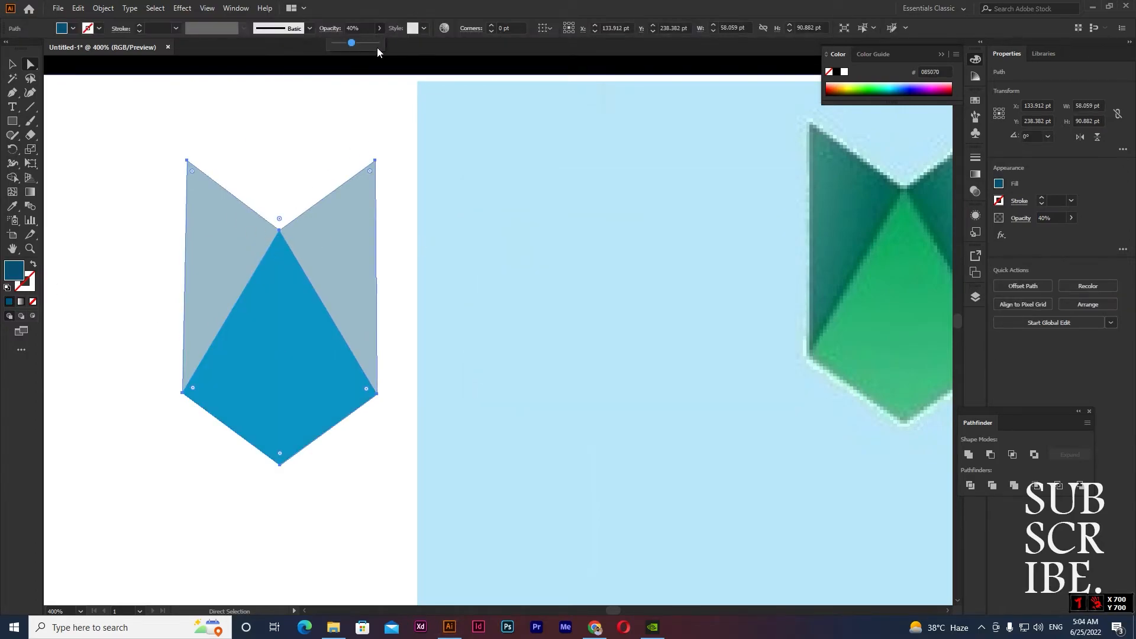
left_click(375, 43)
left_click(8, 61)
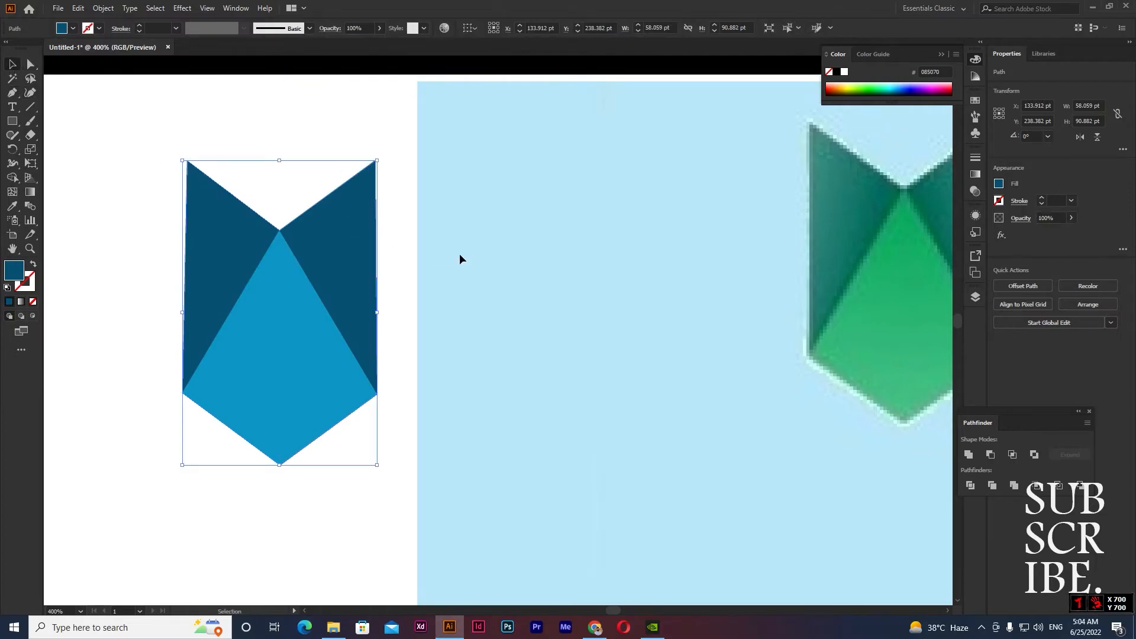
left_click(444, 293)
Step: Draw a dark blue circle about 69 pt across below the blue logo, with a concentric circle about 36 pt across inside it
scroll(442, 292, "down", 1)
scroll(769, 287, "right", 3)
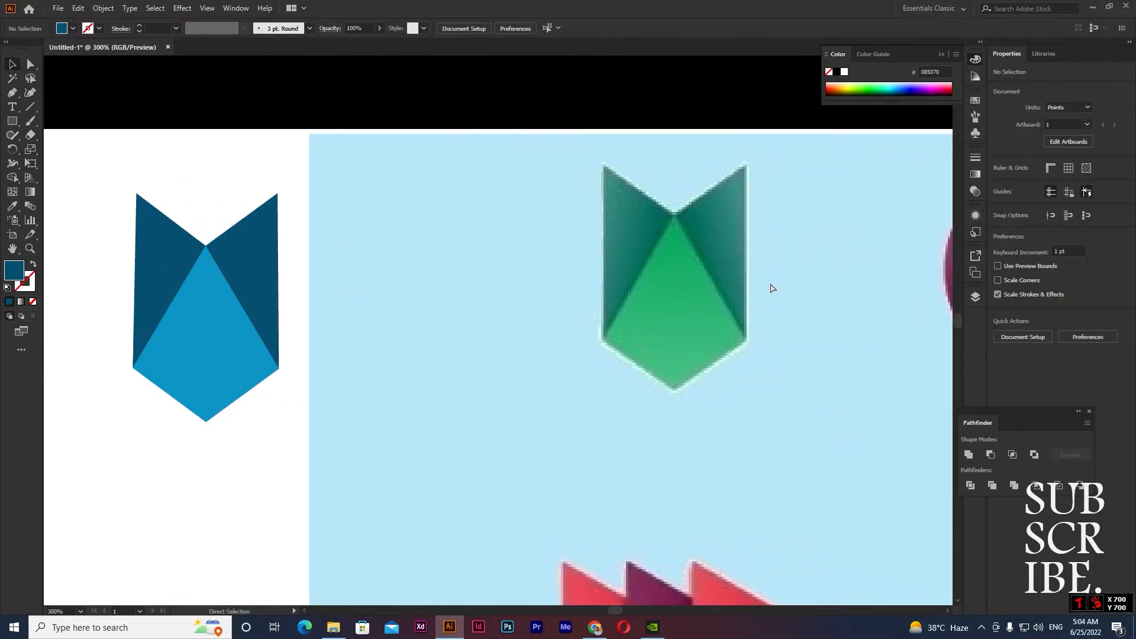
scroll(766, 278, "down", 2)
scroll(740, 272, "right", 4)
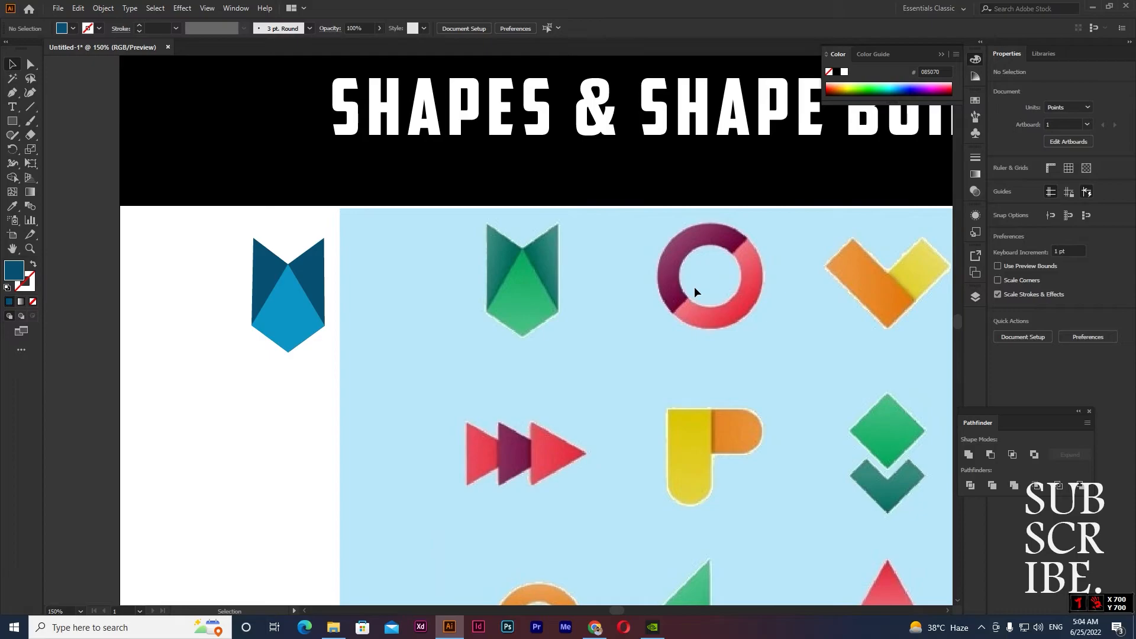
scroll(427, 417, "down", 3)
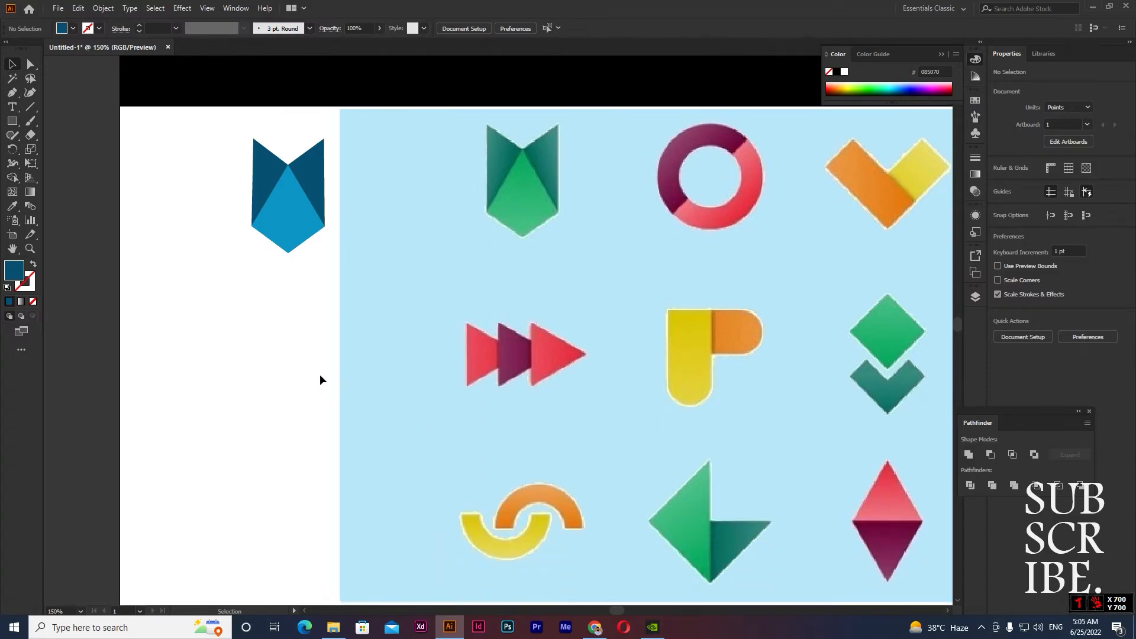
left_click(11, 120)
left_click_drag(214, 338, 257, 382)
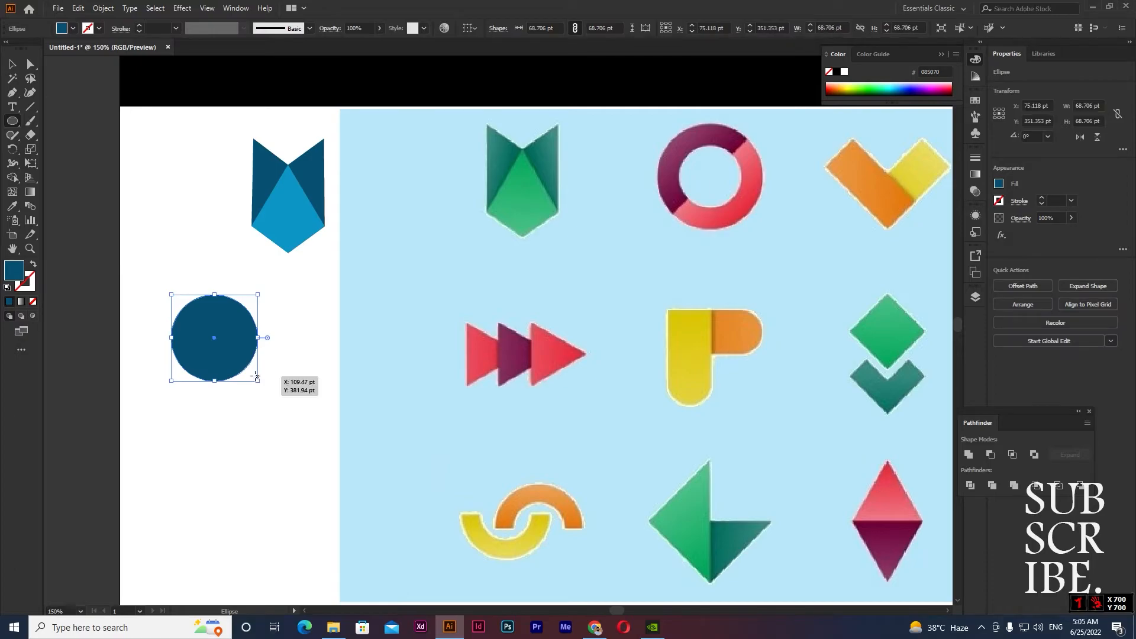
key("shift+x")
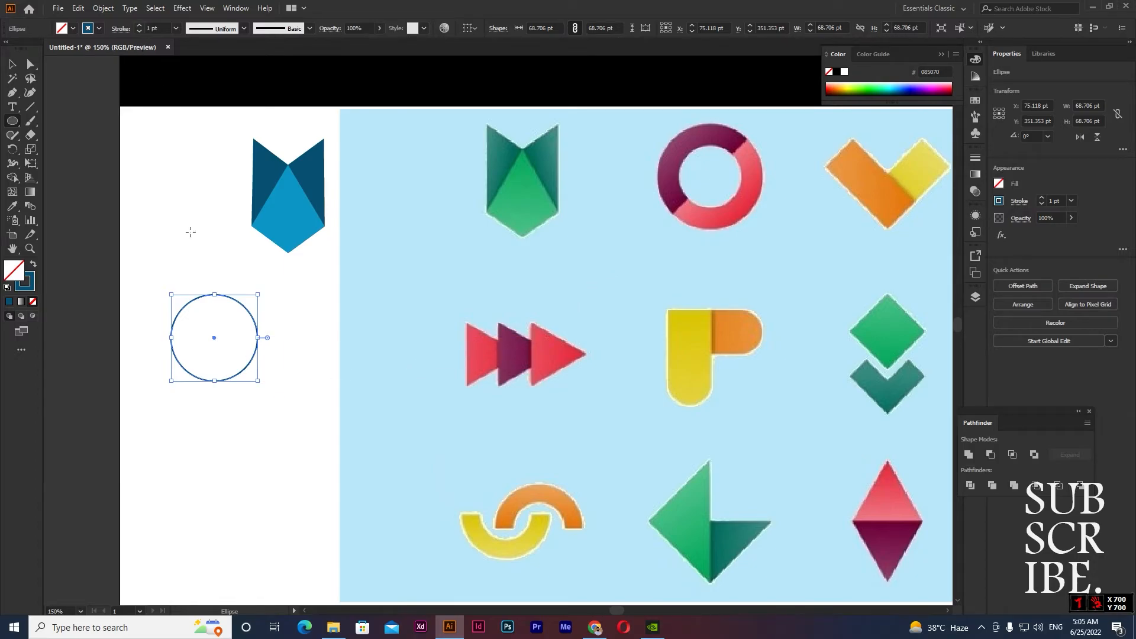
key("shift+x")
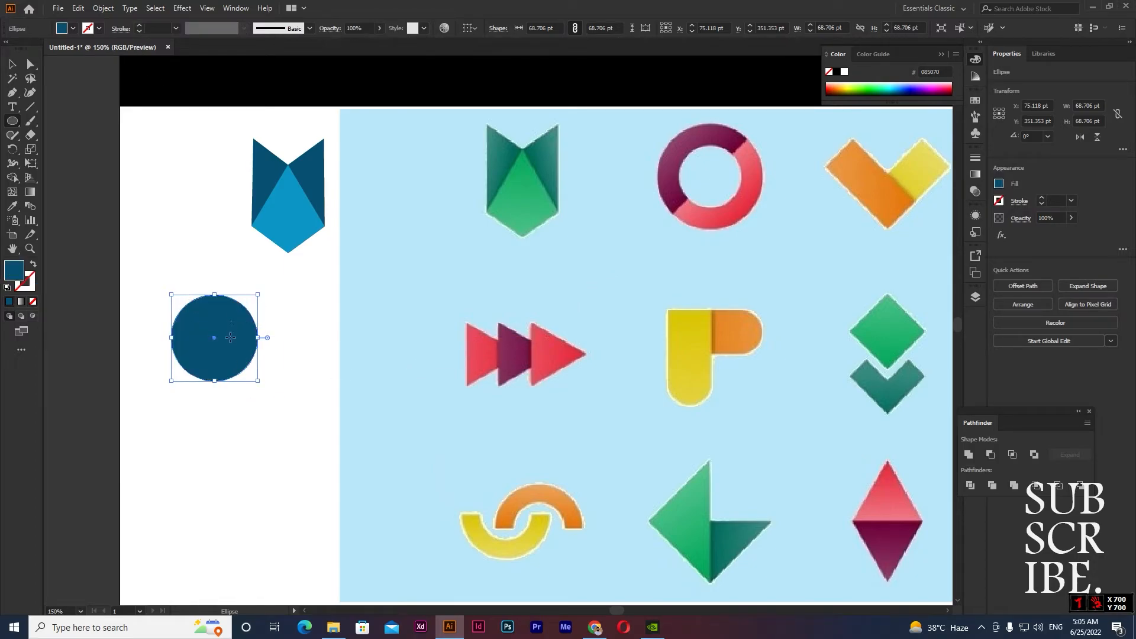
mouse_move(214, 342)
left_mouse_down()
mouse_move(220, 436)
mouse_move(266, 474)
mouse_move(243, 454)
mouse_move(217, 386)
mouse_move(214, 336)
left_mouse_up()
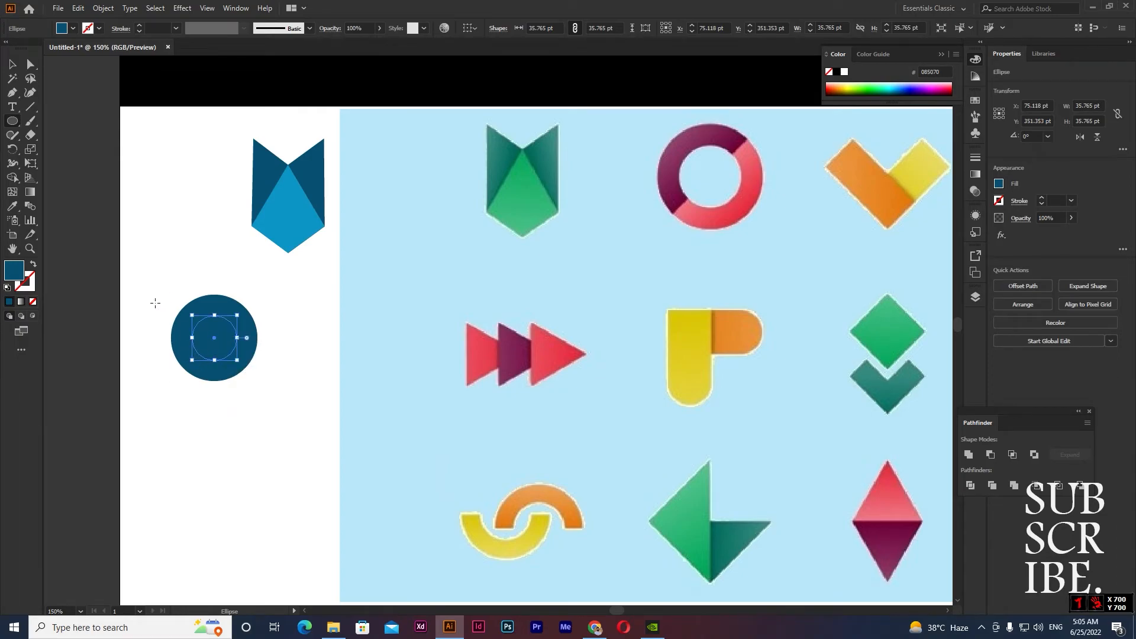
Step: Select both circles and delete the inner region with the Shape Builder tool to leave a ring
key("v")
left_click_drag(158, 302, 349, 461)
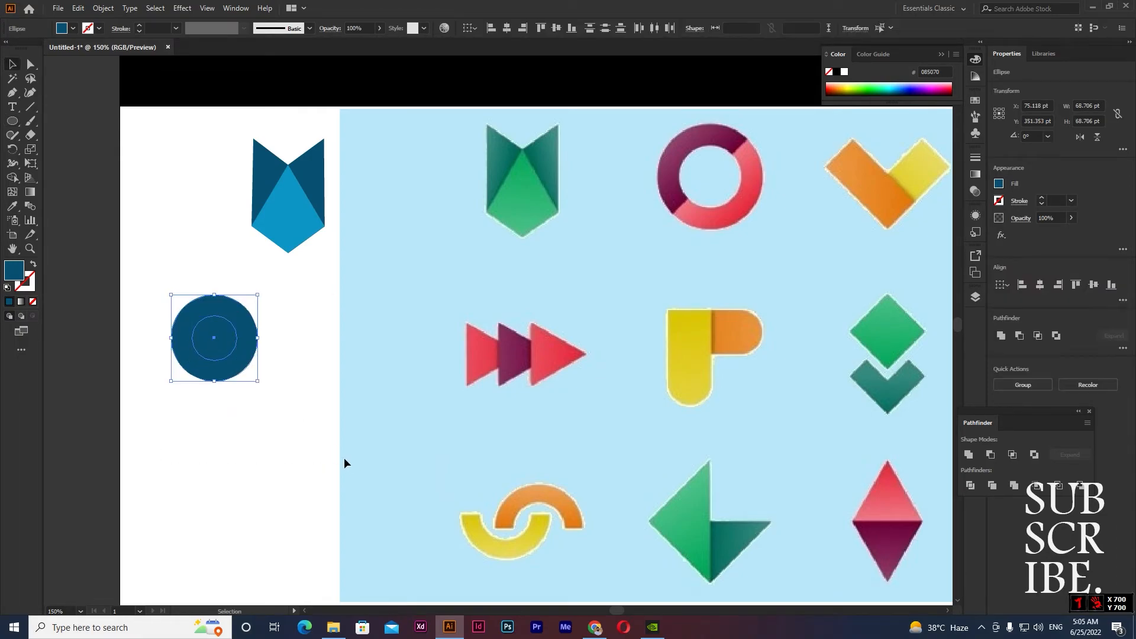
left_click(11, 177)
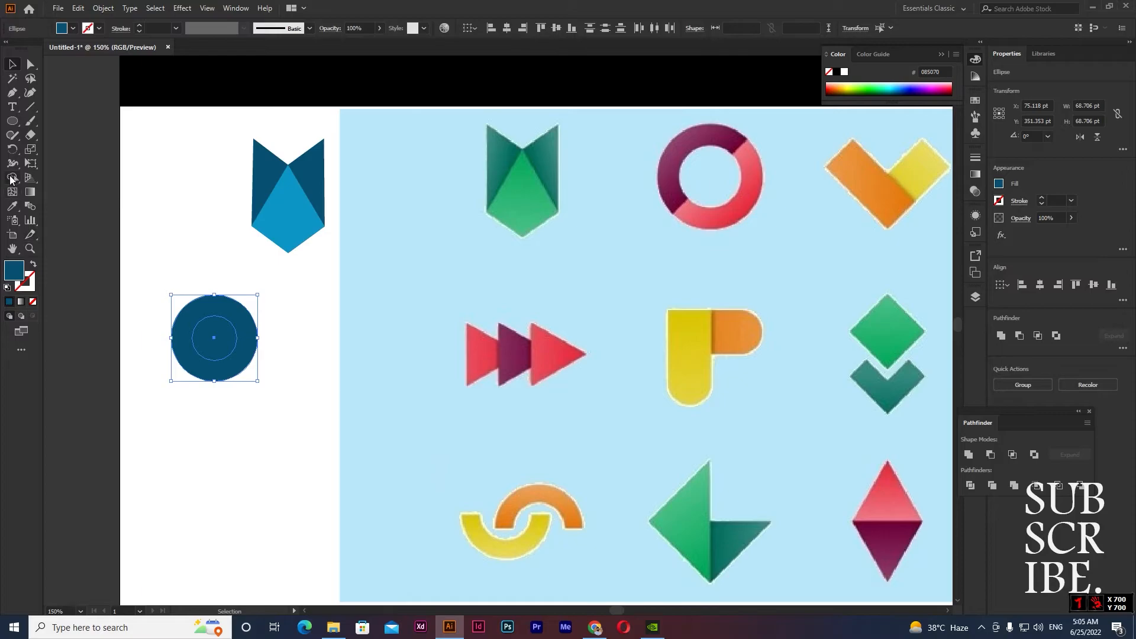
left_click(210, 341, "alt")
key("v")
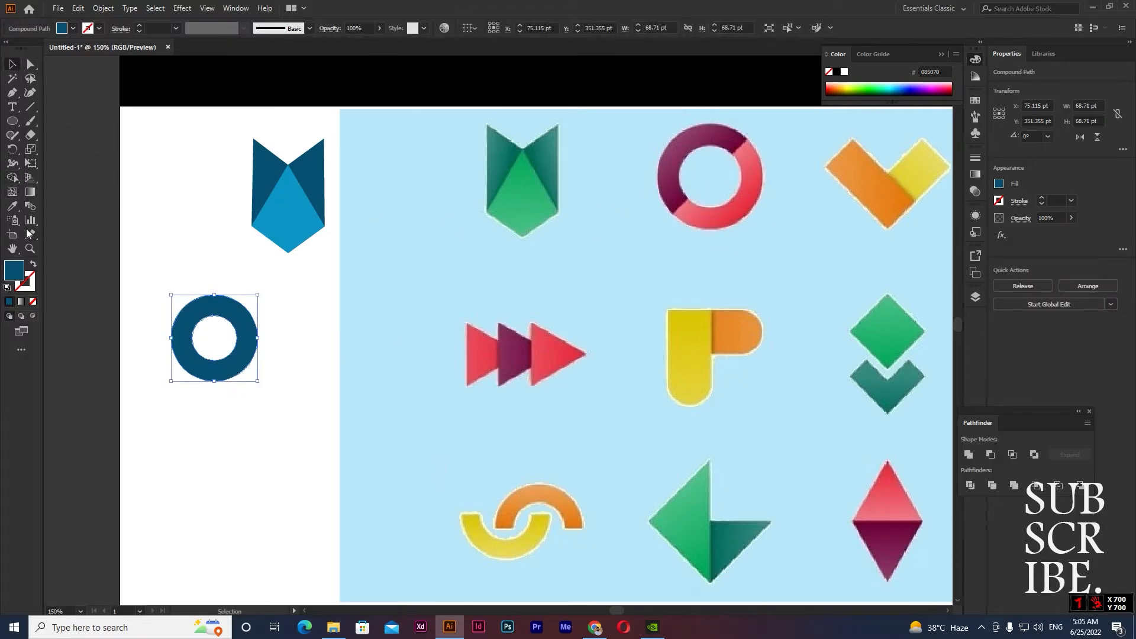
Step: Fill the ring with the pinkish red F1606F sampled from the reference ring logo and deselect it
left_click(12, 207)
left_click(688, 219)
left_click(12, 64)
left_click(158, 245)
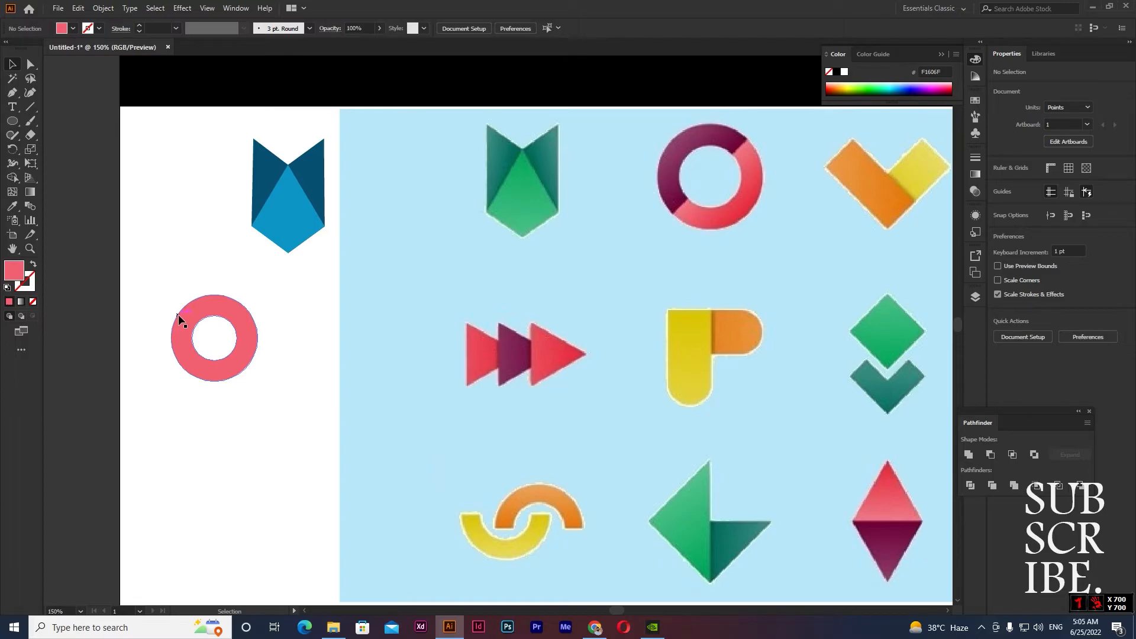
Step: Draw a rectangle about 42 by 115 pt, move it over the ring's left part and rotate it to 315°
left_click_drag(19, 126, 63, 118)
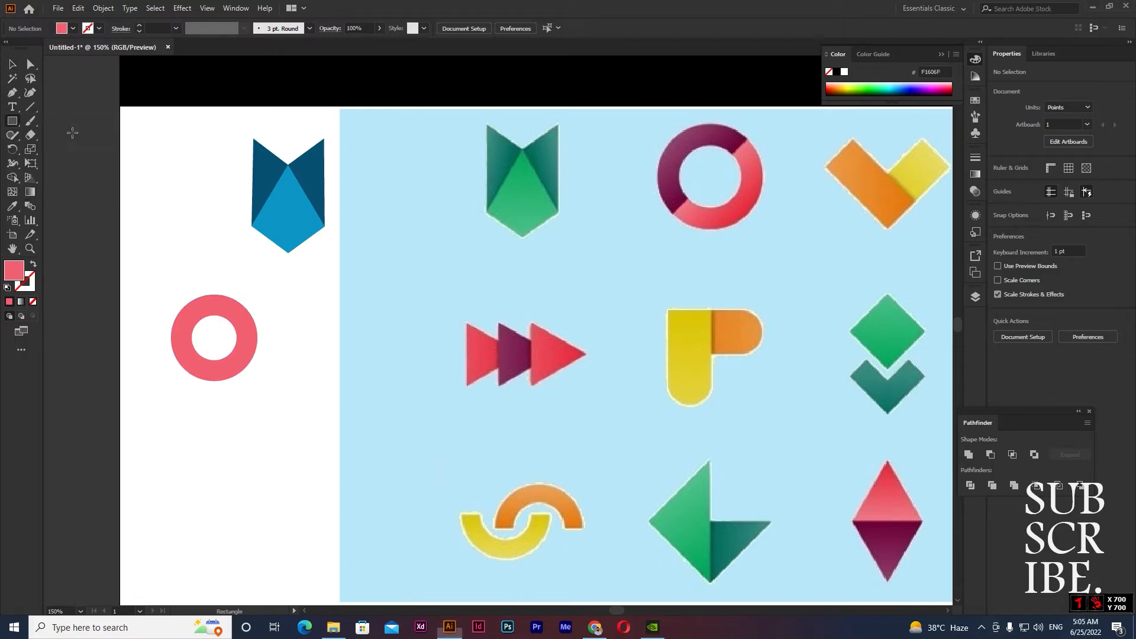
left_click_drag(265, 316, 318, 460)
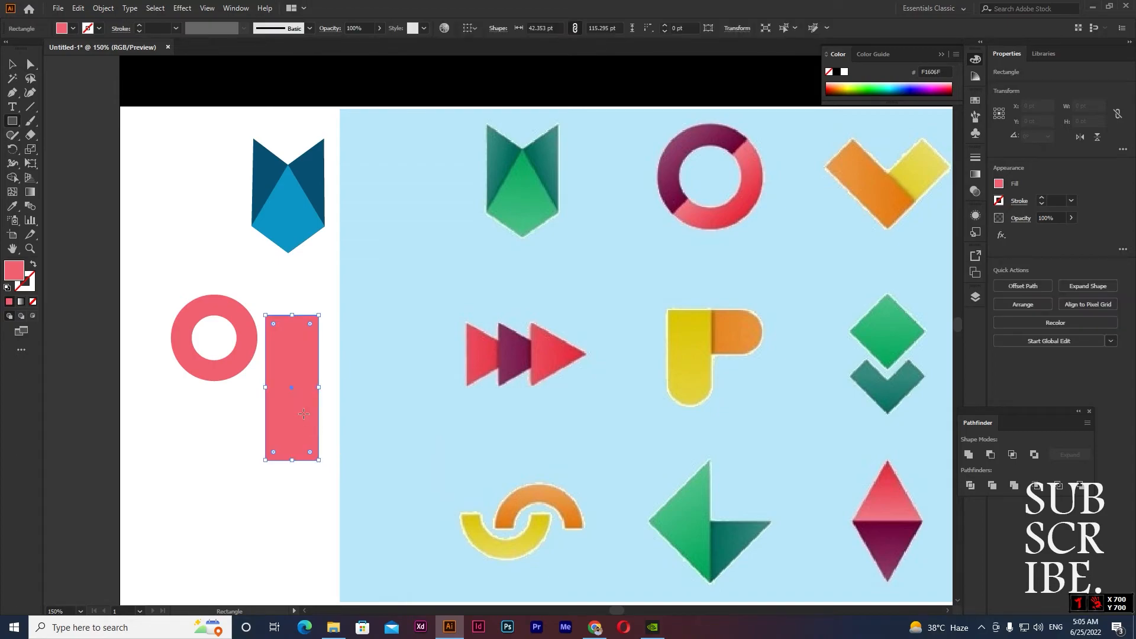
left_click_drag(288, 388, 189, 333)
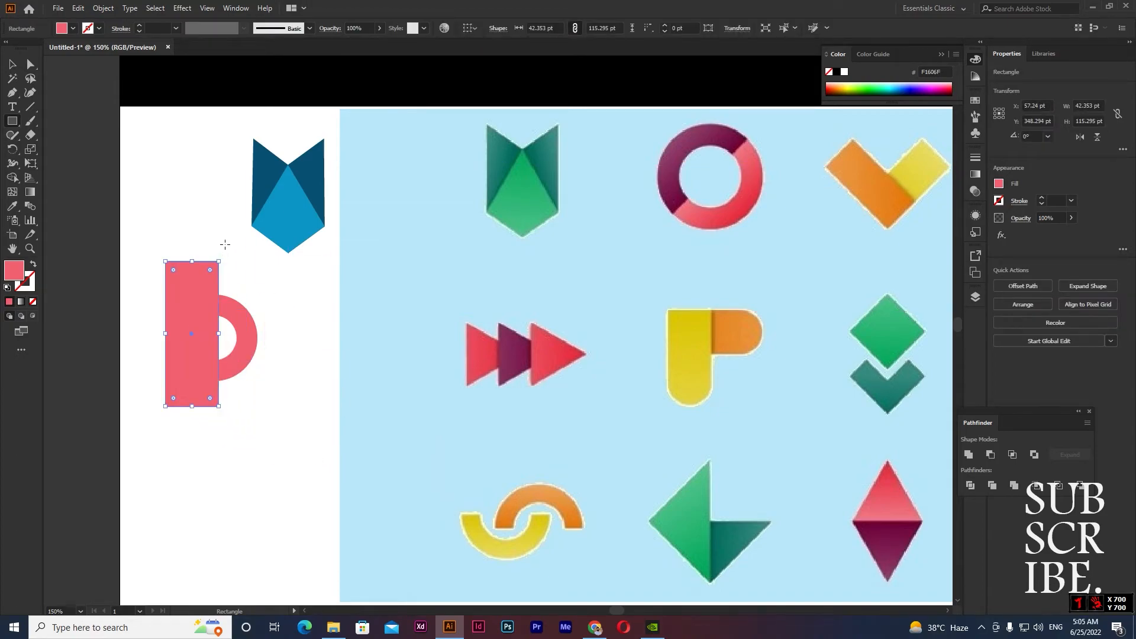
left_click_drag(236, 254, 258, 301)
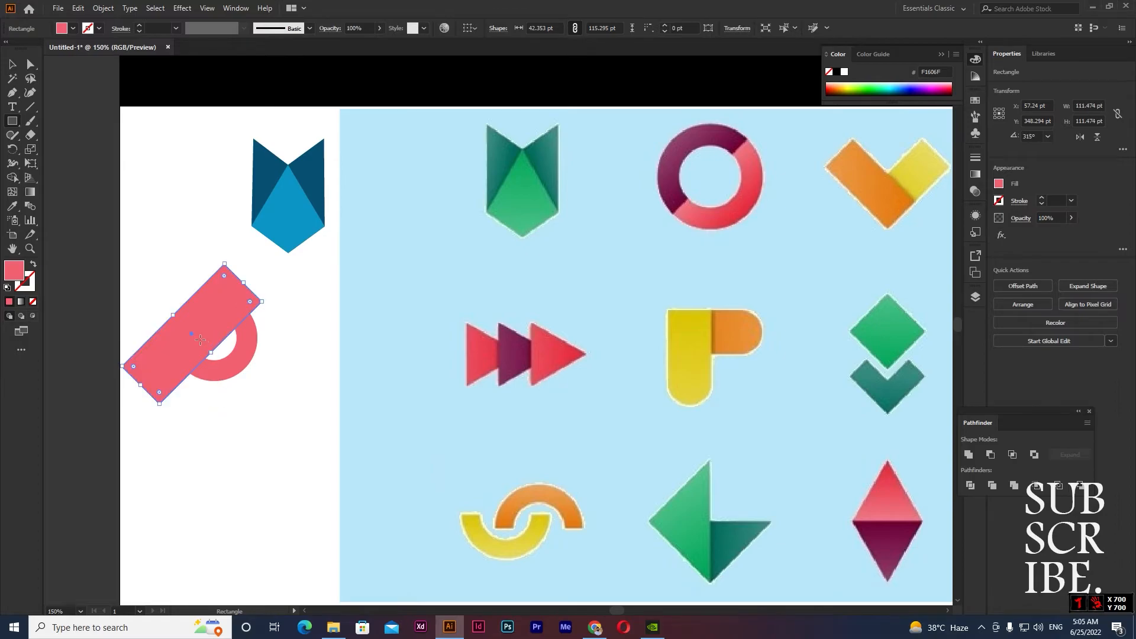
Step: Align the rotated rectangle with the ring's diagonal and use the Shape Builder tool to delete its parts outside the ring and inside the hole
left_click_drag(190, 337, 189, 329)
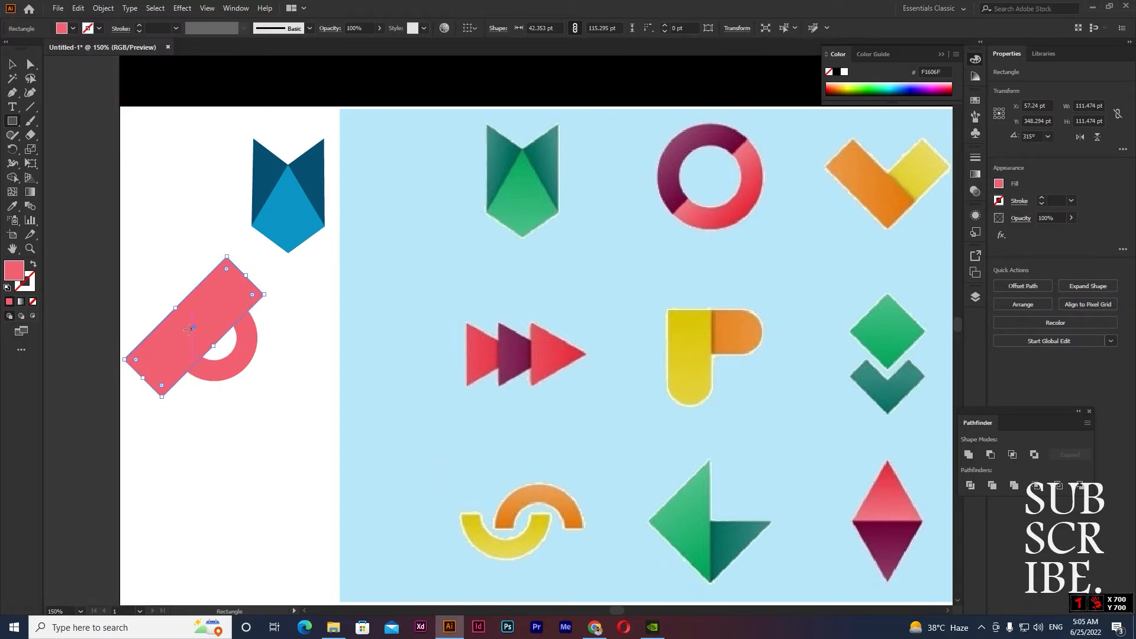
key("v")
left_click_drag(152, 290, 293, 423)
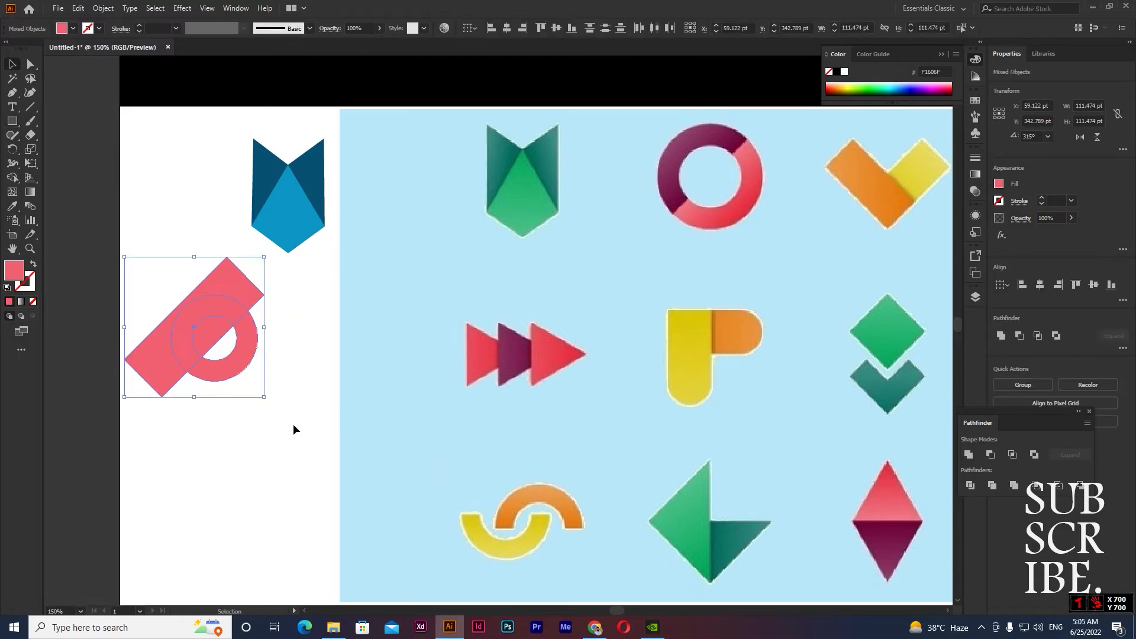
left_click(16, 181)
left_click(223, 277, "alt")
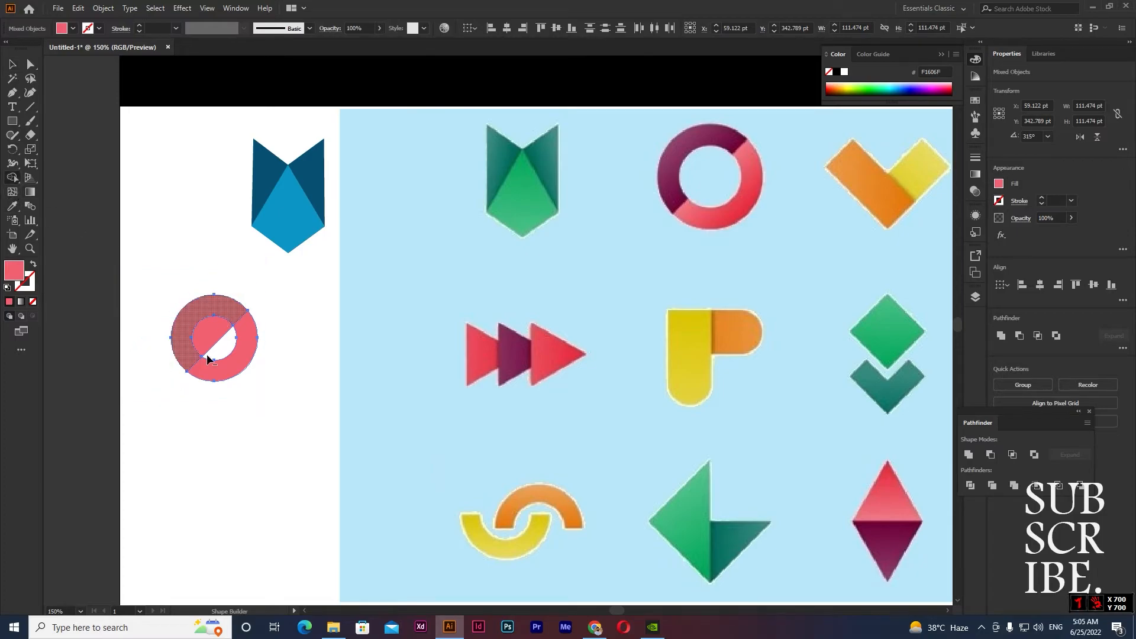
left_click(210, 339, "alt")
Step: Fill the ring's upper-left half with the dark purple sampled from the reference ring logo
left_click(12, 64)
left_click(182, 267)
left_click(201, 304)
left_click(9, 208)
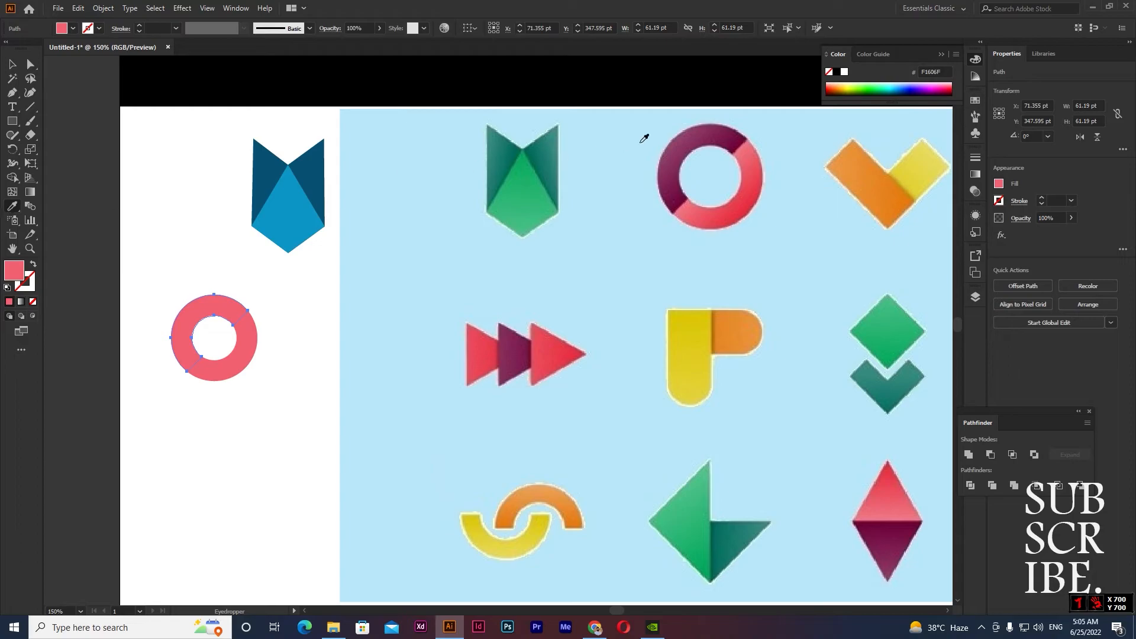
left_click(691, 138)
Step: Move the complete two-tone ring directly beneath the blue logo and deselect it
left_click(13, 65)
left_click_drag(149, 261, 250, 398)
left_click_drag(239, 304, 286, 286)
left_click(265, 396)
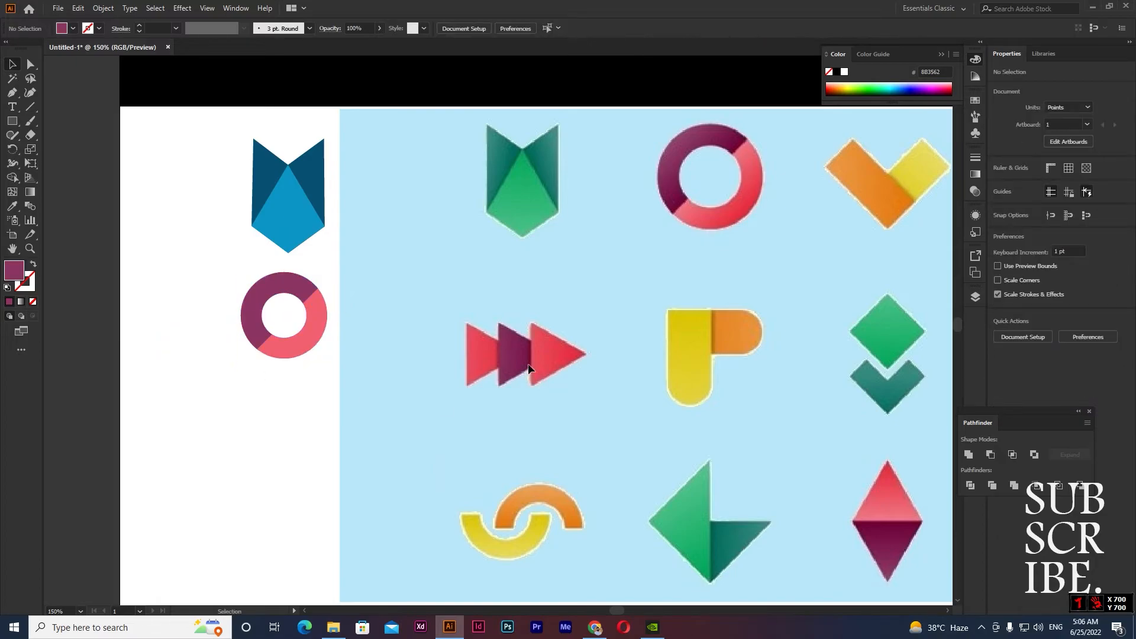
Step: Create a 3-sided polygon below the ring, scale it to about 62 by 72 pt and rotate it to 270° so it points right
scroll(467, 355, "down", 2)
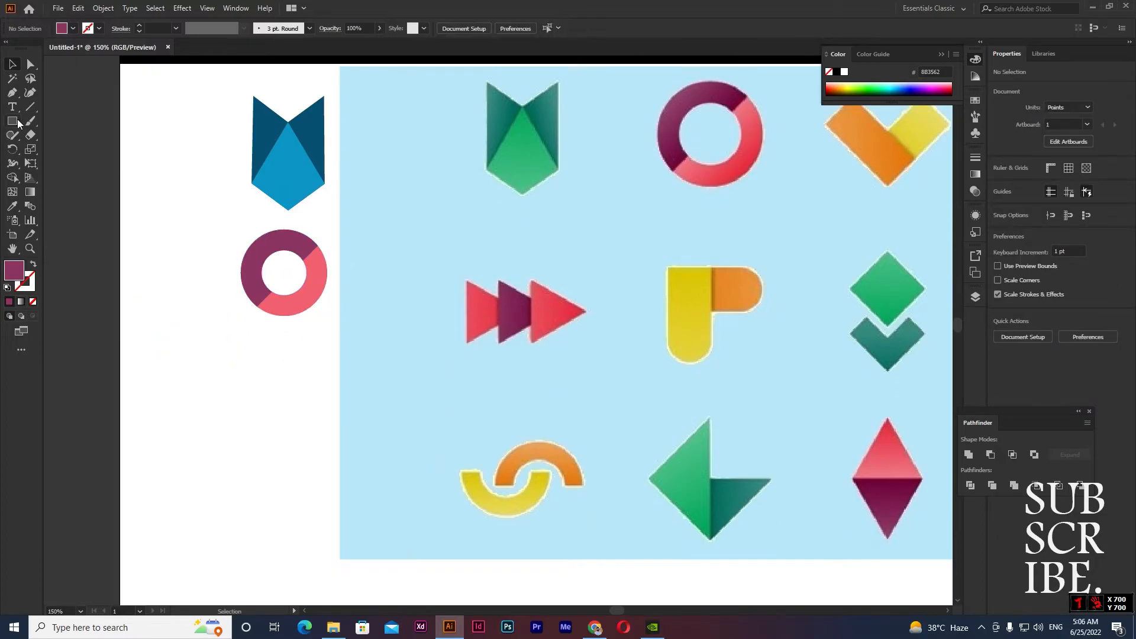
left_click_drag(14, 124, 59, 161)
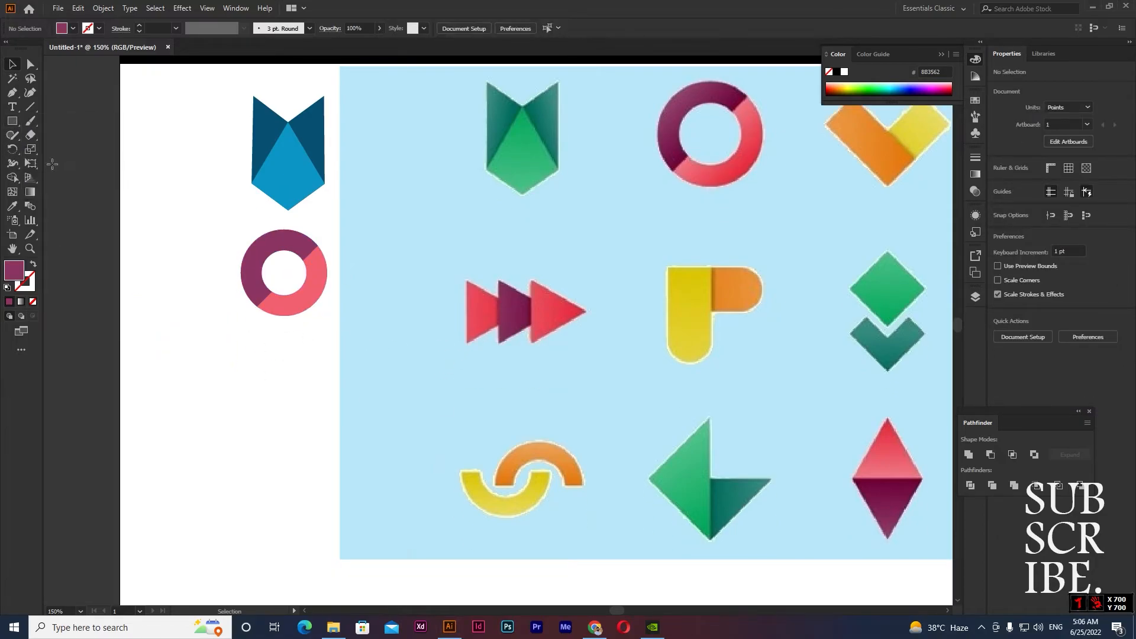
left_click(190, 381)
type("3")
key("Return")
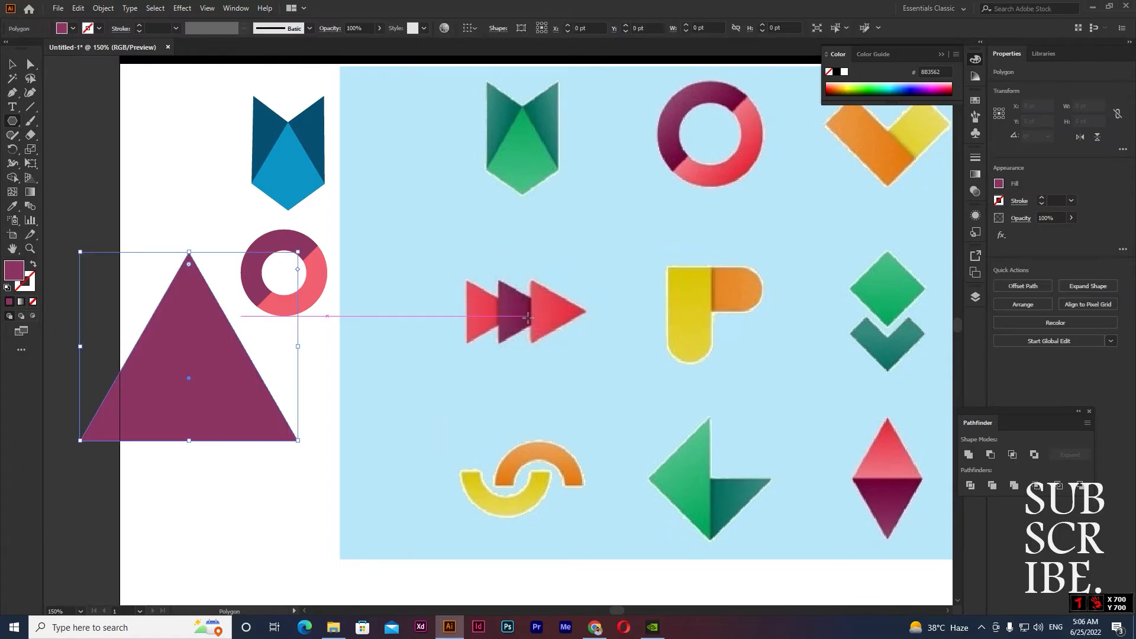
left_click_drag(299, 442, 261, 389)
left_click_drag(240, 323, 250, 402)
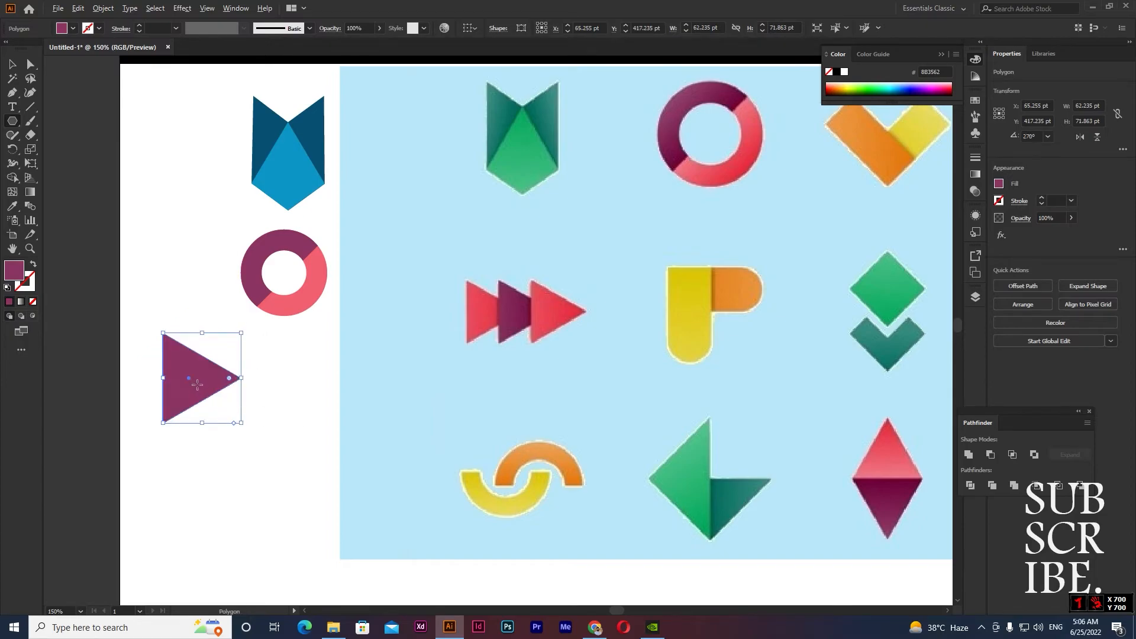
Step: Duplicate the triangle twice to the right, then fill the front and rear triangles with reds sampled from the reference triple-arrow logo
left_click_drag(189, 382, 262, 378)
left_click(12, 207)
left_click(563, 308)
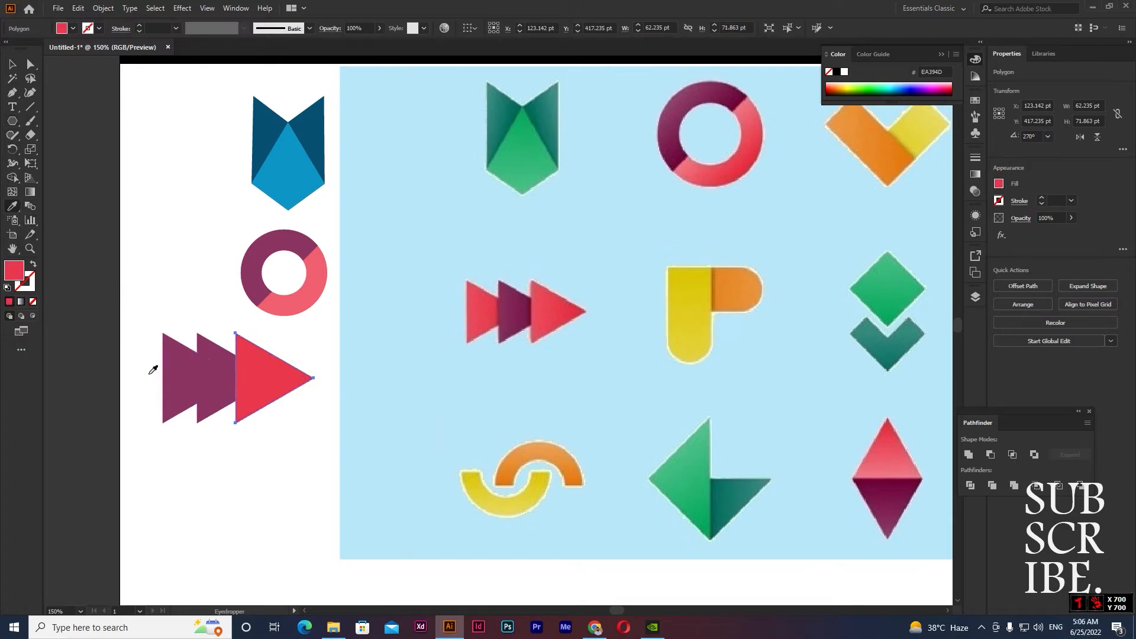
left_click(166, 390, "ctrl")
left_click(13, 207)
left_click(476, 307)
Step: Scale the three overlapping triangles together to about 94 by 56 pt and deselect them
left_click(12, 63)
left_click(200, 339)
key("ctrl+minus")
left_click_drag(177, 356, 274, 400)
left_click_drag(251, 383, 279, 383)
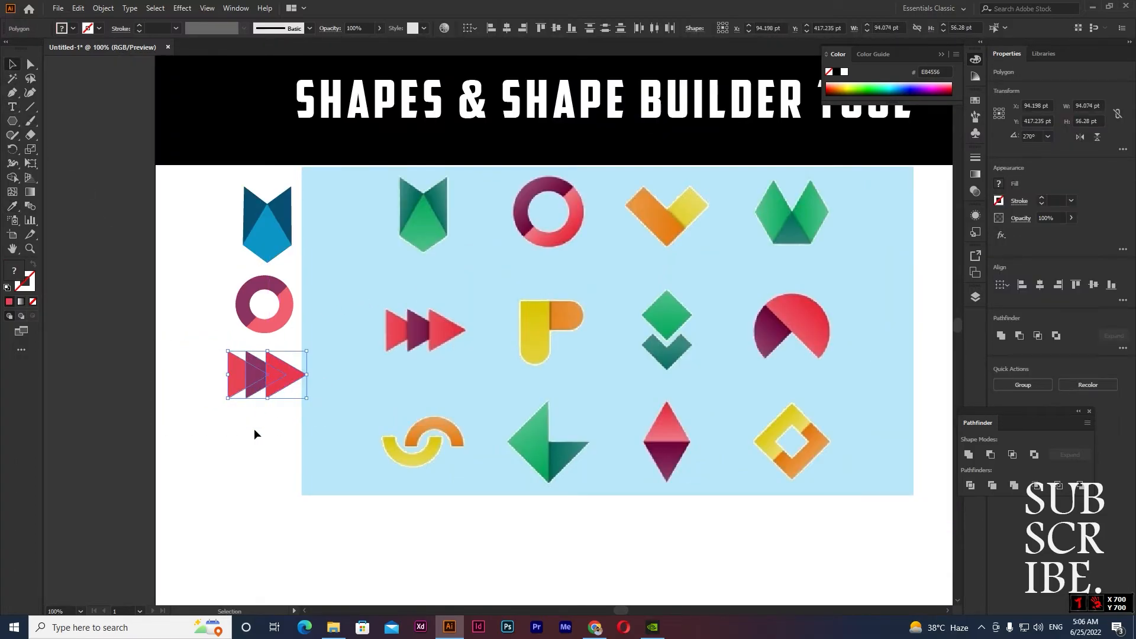
left_click(253, 429)
Step: Draw a circle about 91 pt across over the round red-and-purple reference logo and turn its fill into a 1 pt outline
scroll(253, 428, "right", 2)
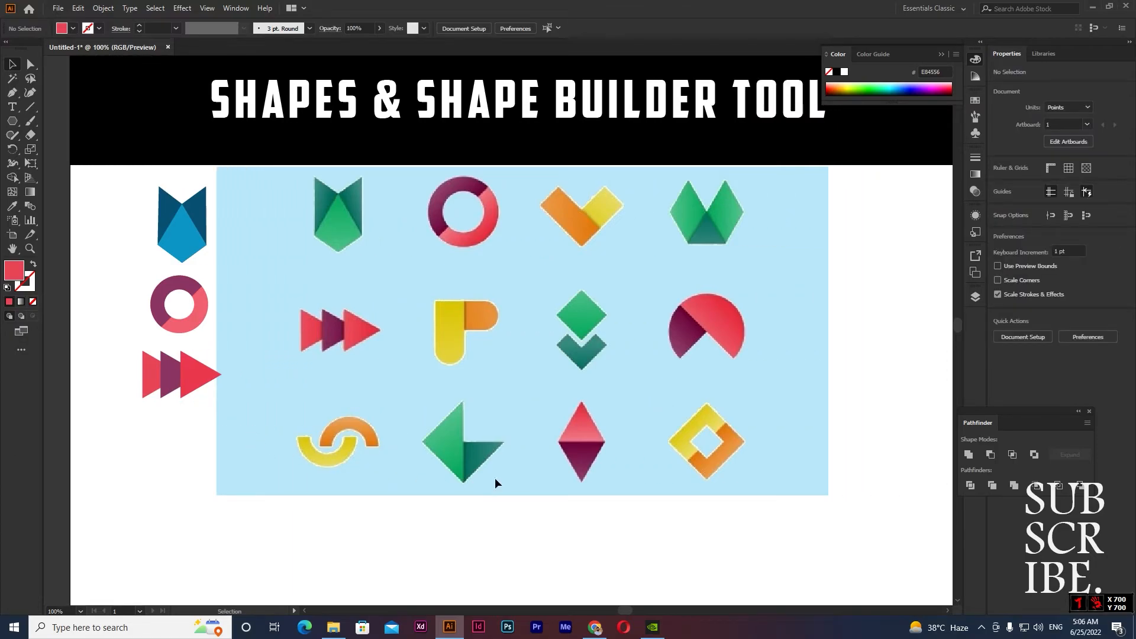
scroll(647, 463, "right", 2)
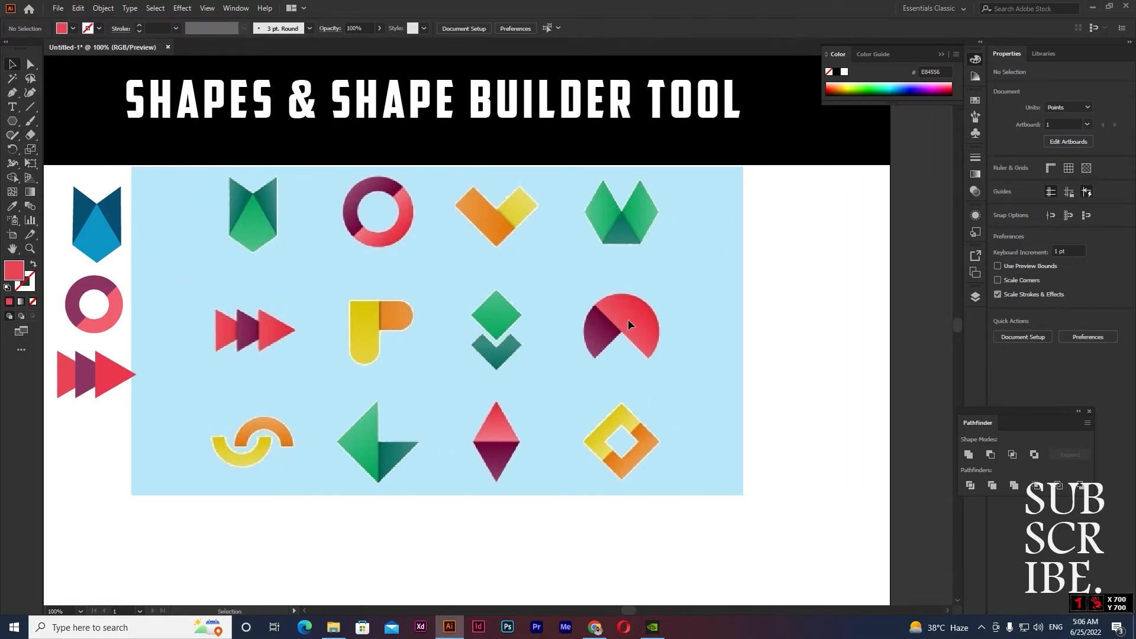
scroll(616, 335, "down", 2)
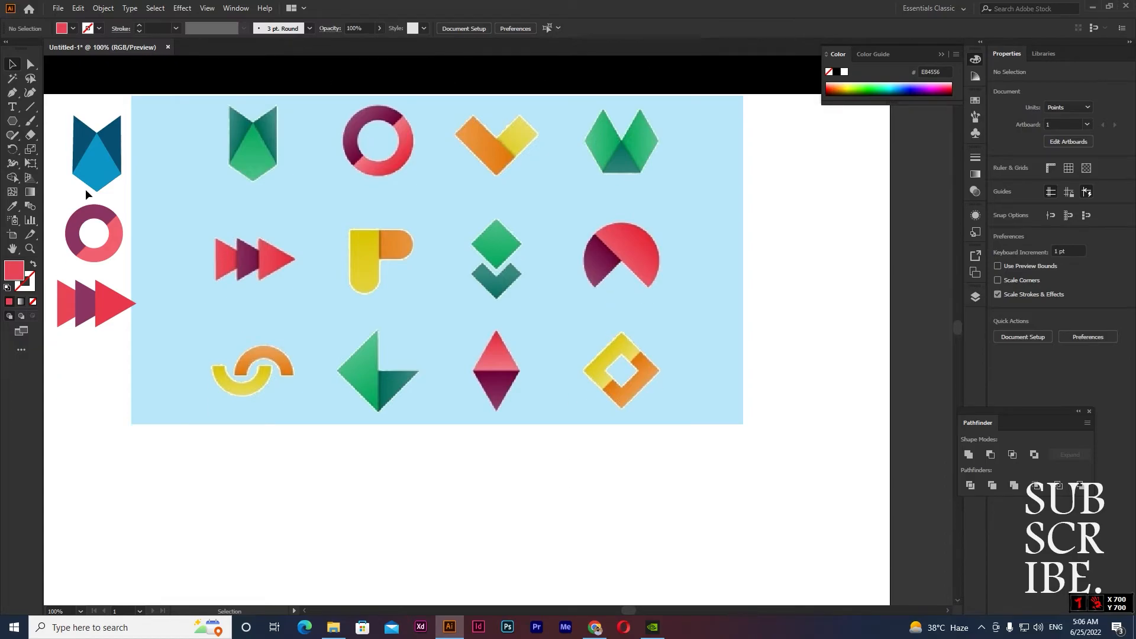
left_click_drag(13, 123, 51, 150)
scroll(629, 281, "up", 3)
scroll(628, 282, "up", 2)
left_click_drag(632, 305, 747, 418)
left_click_drag(631, 300, 633, 301)
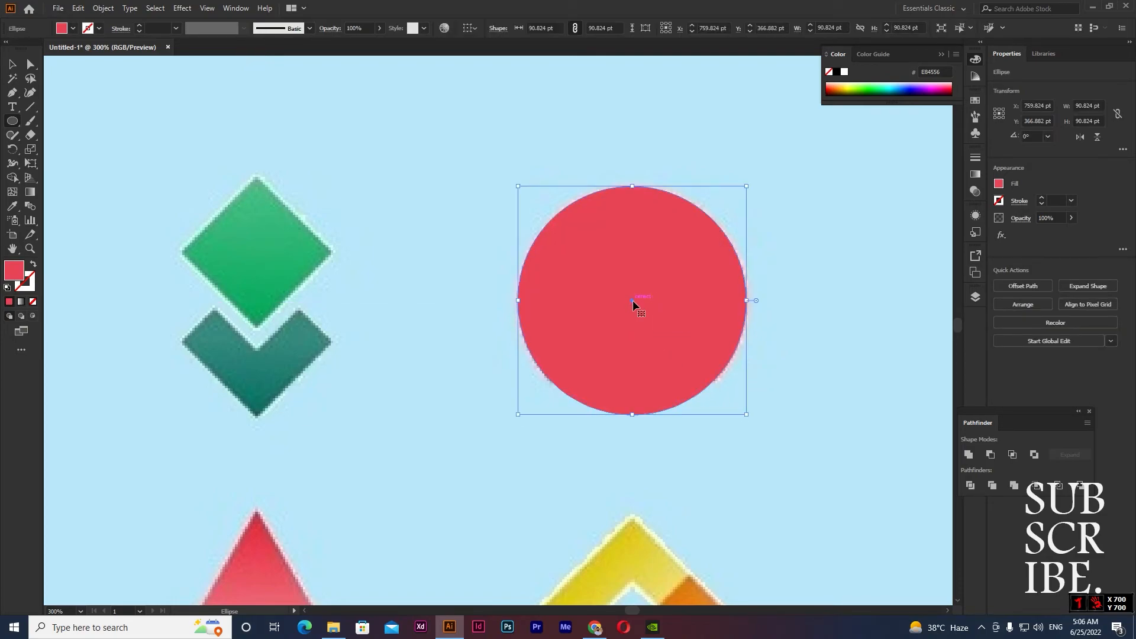
key("shift+x")
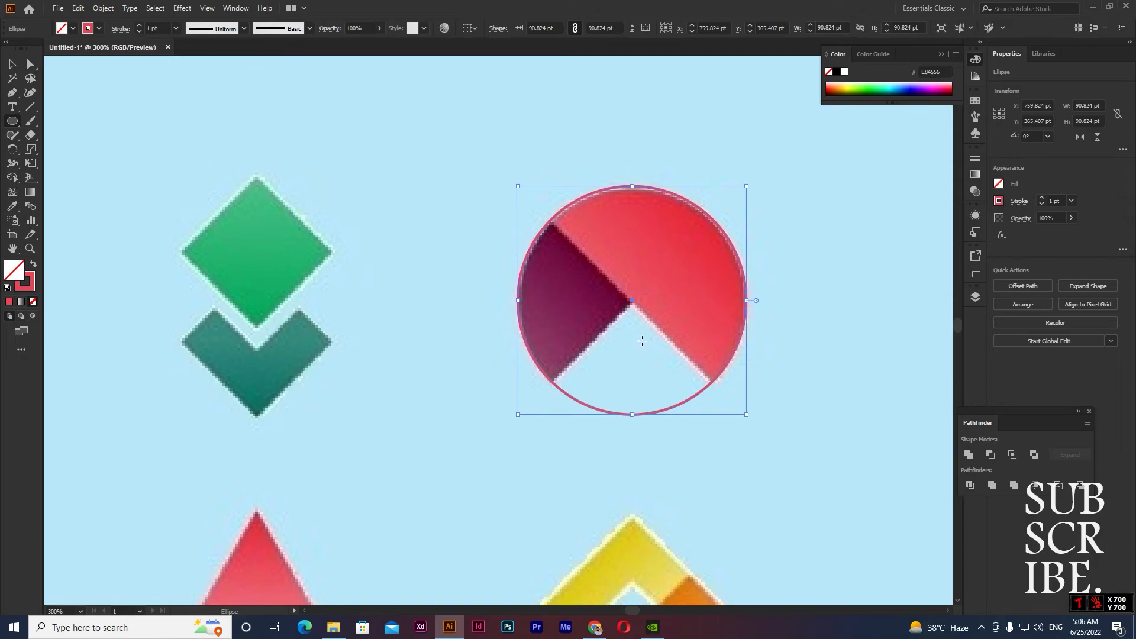
key("v")
left_click(325, 215)
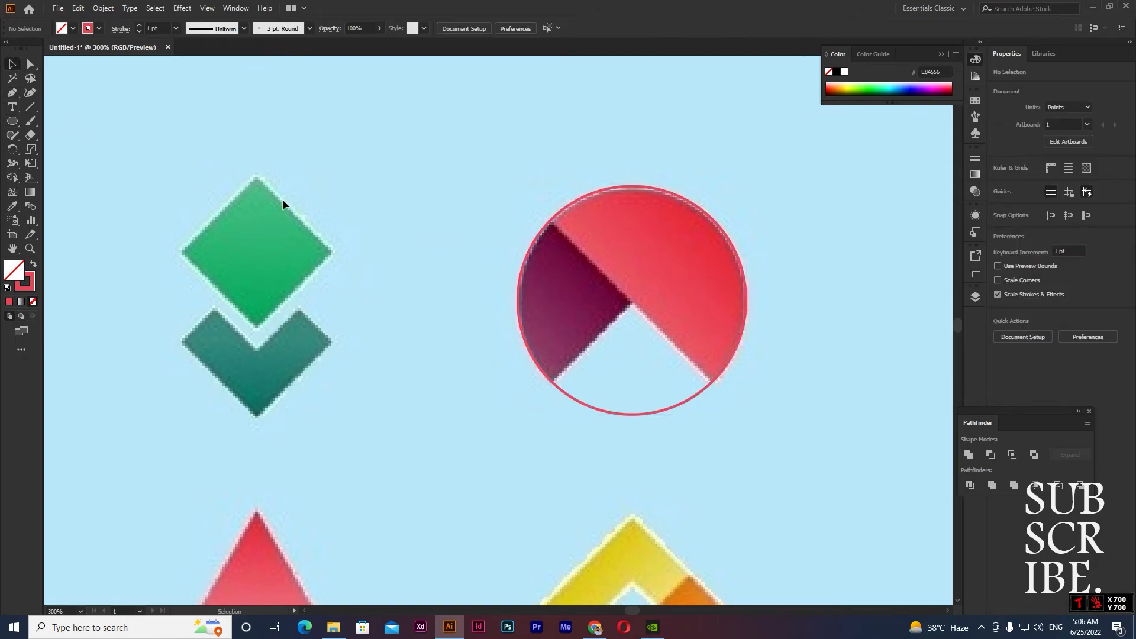
Step: Draw two diagonal lines with the Line Segment tool along the logo's straight edges, crossing at the circle's centre and extending past its outline
left_click(29, 107)
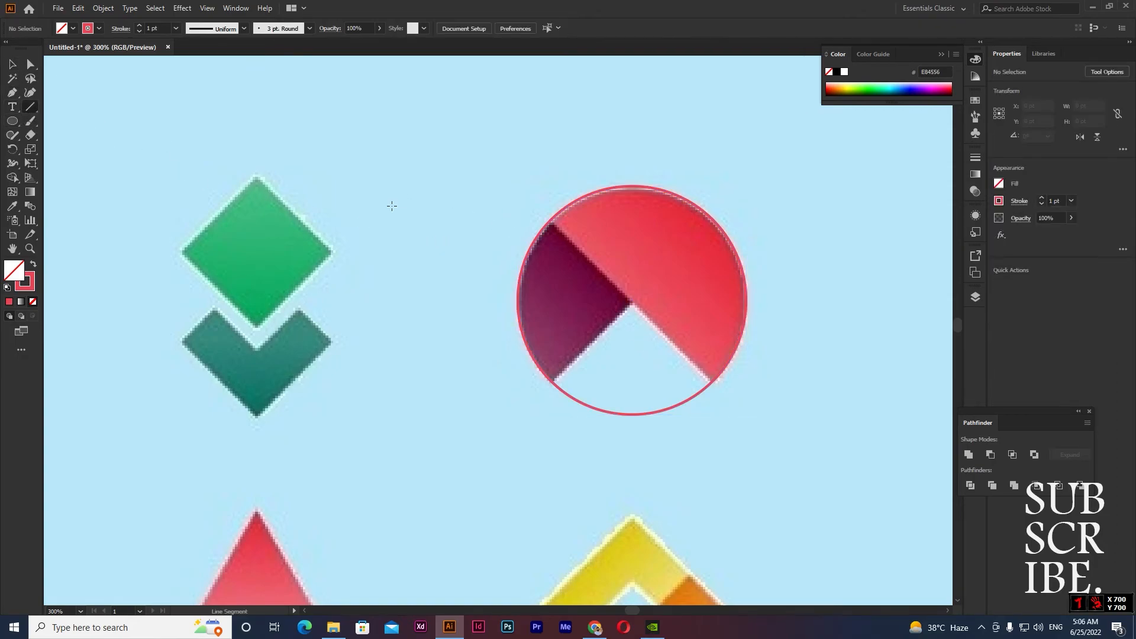
left_click(31, 107)
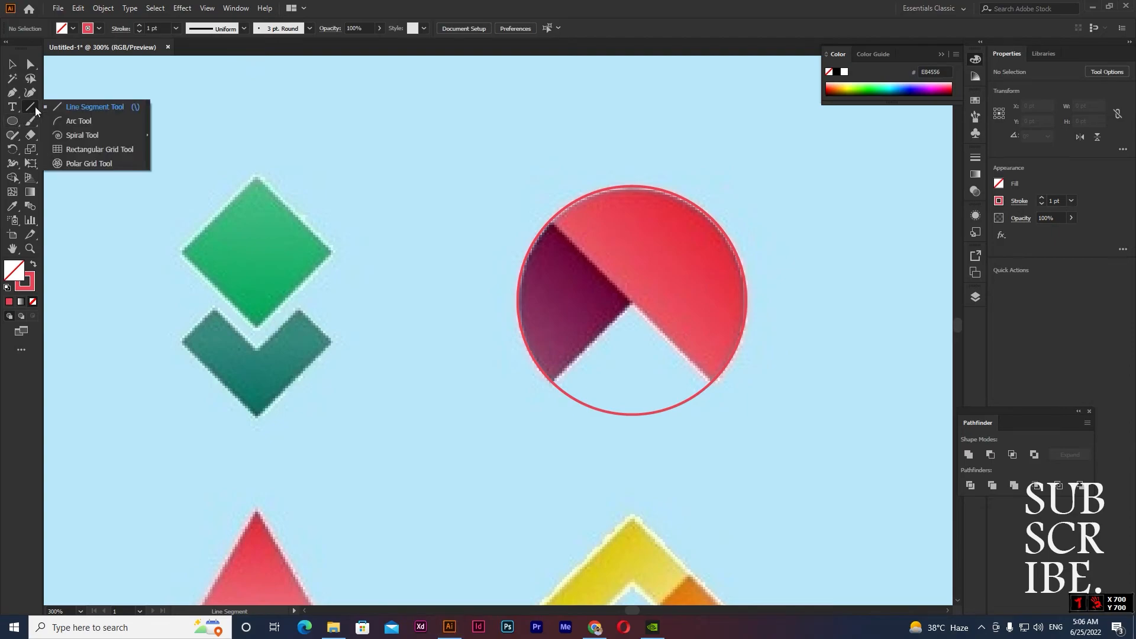
left_click(87, 108)
left_click_drag(526, 187, 720, 374)
key("ctrl+z")
left_click_drag(550, 220, 723, 394)
left_click_drag(550, 221, 539, 204)
left_click_drag(547, 387, 647, 285)
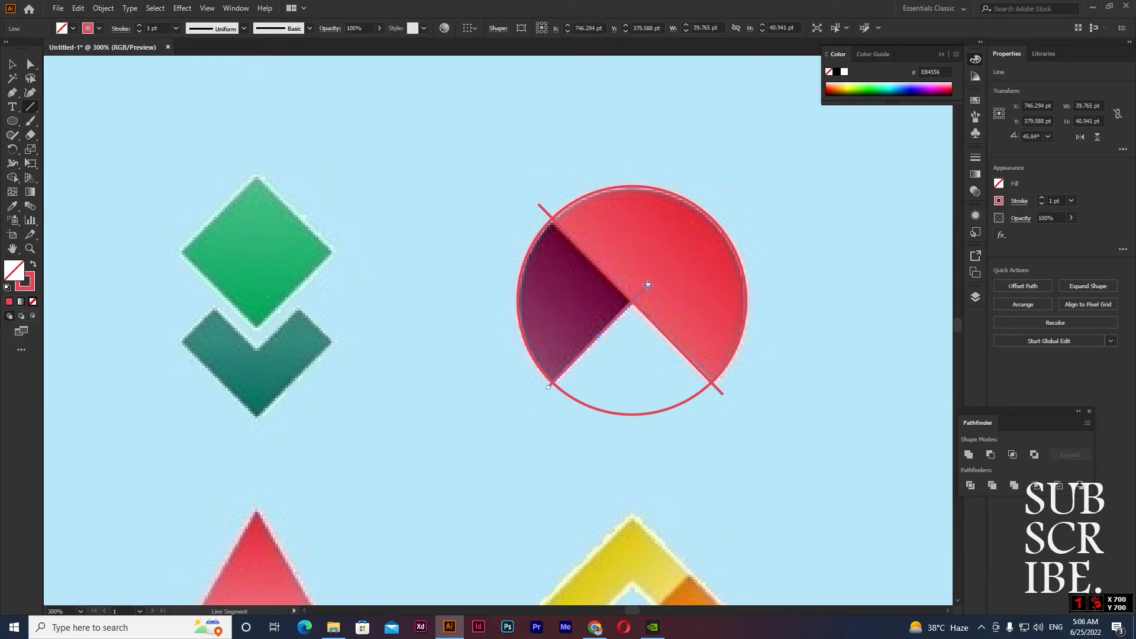
Step: Select the circle and lines, then use the Shape Builder tool to fill the large region pinkish red and the left wedge E92000
left_click(12, 64)
left_click_drag(458, 155, 841, 482)
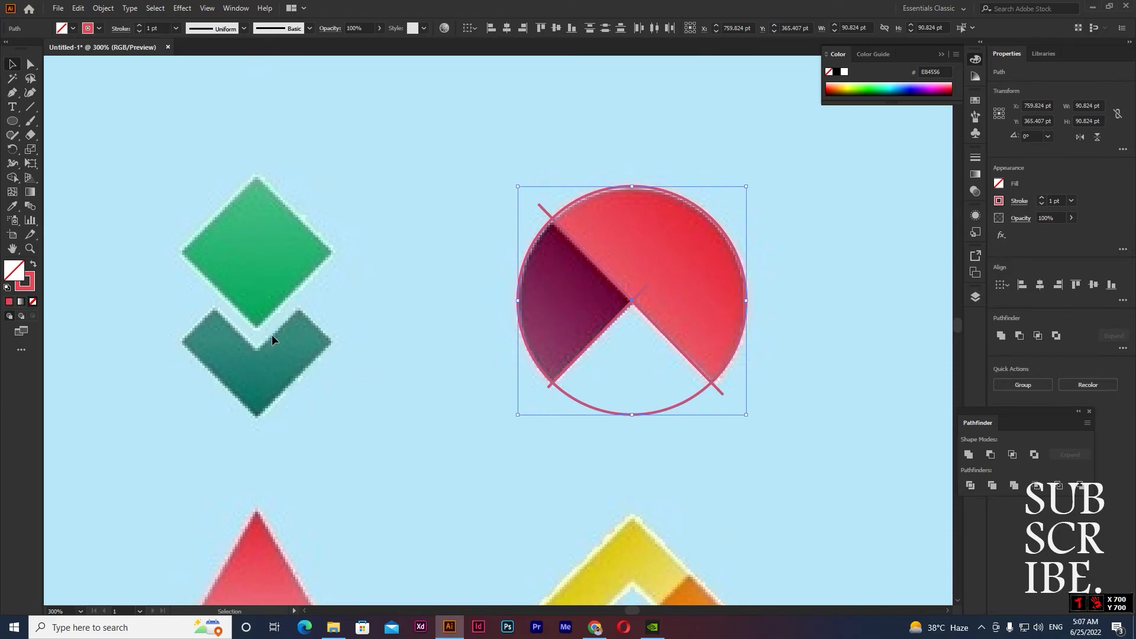
left_click(12, 178)
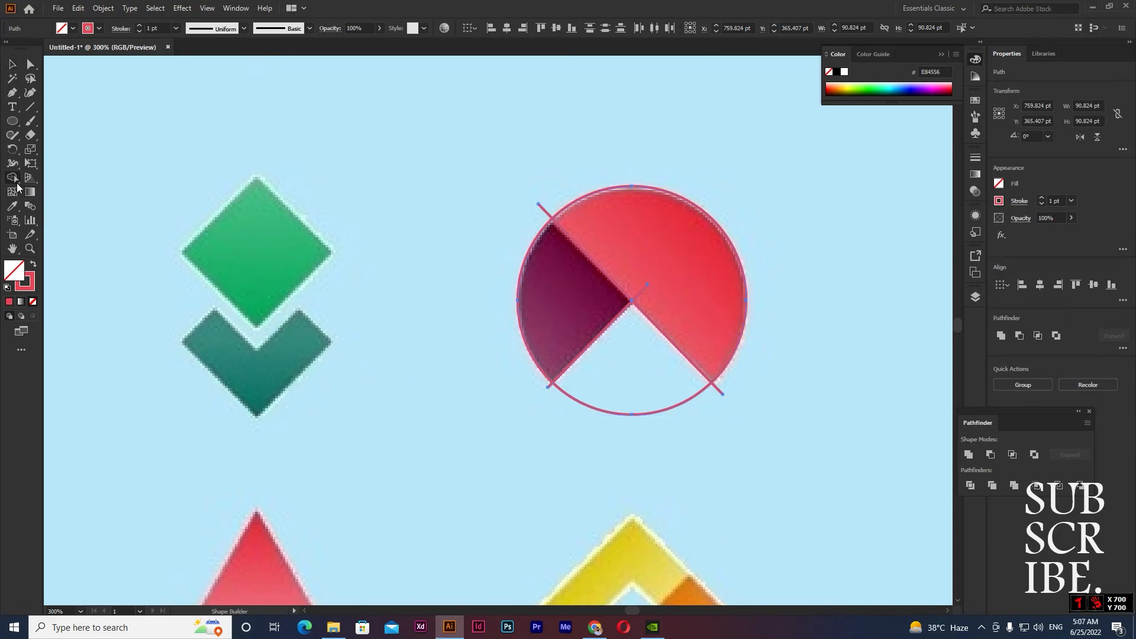
left_click(32, 265)
left_click(673, 257)
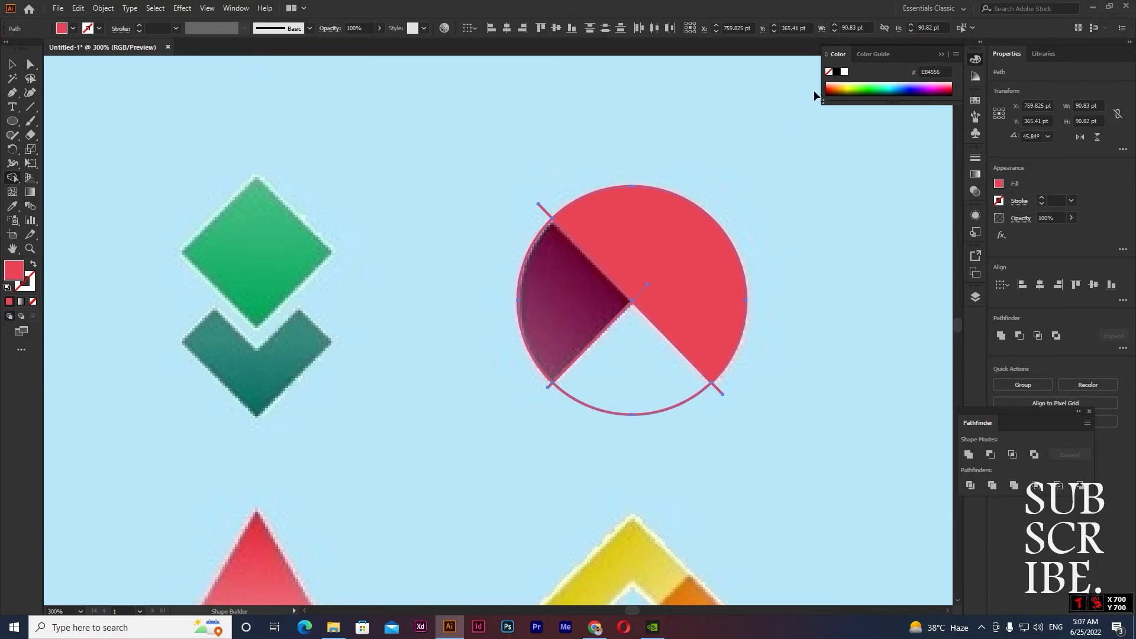
left_click(833, 84)
left_click(557, 328)
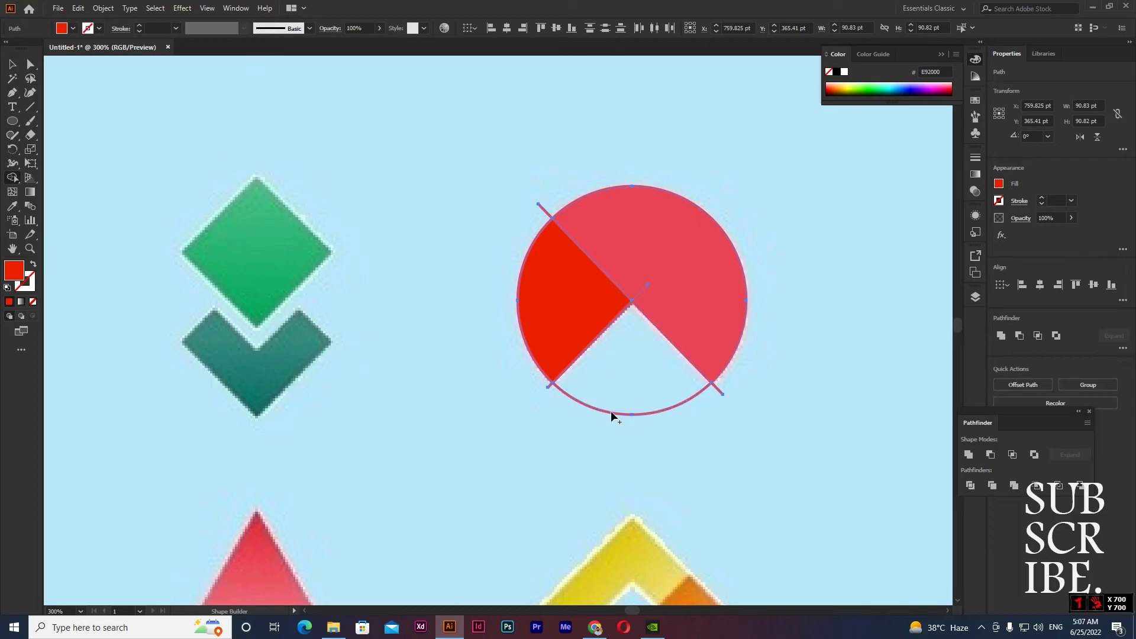
Step: Delete the circle's bottom wedge and the protruding line ends with the Shape Builder tool, then remove the stroke from the remaining shapes
mouse_move(628, 366)
left_mouse_down()
mouse_move(634, 464)
mouse_move(631, 452)
left_mouse_up()
left_click(547, 385, "alt")
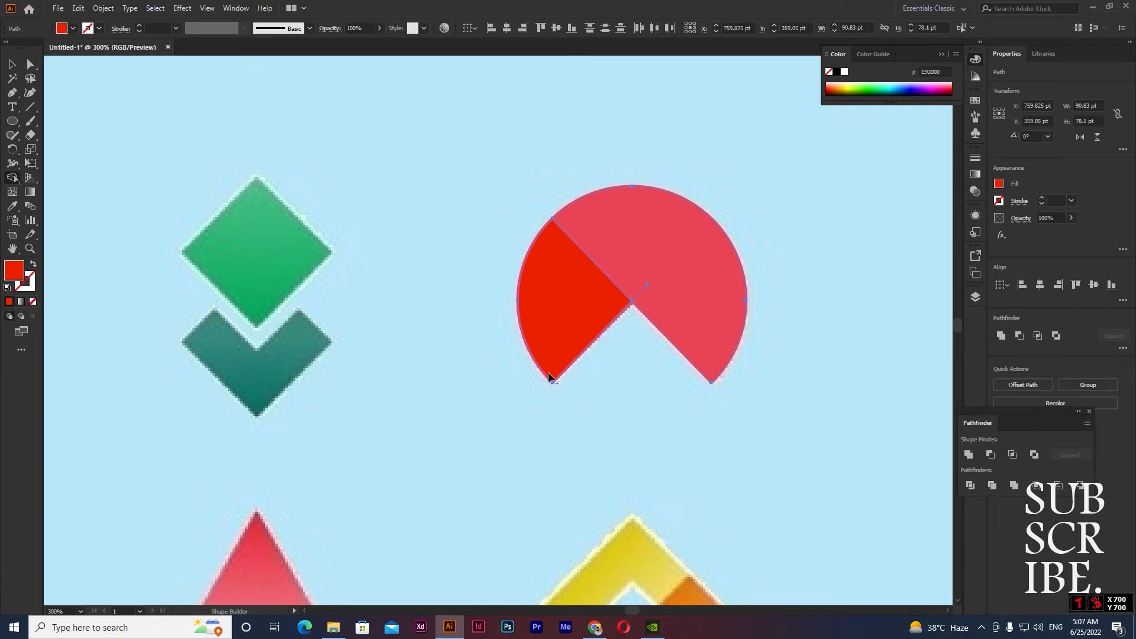
left_click(12, 63)
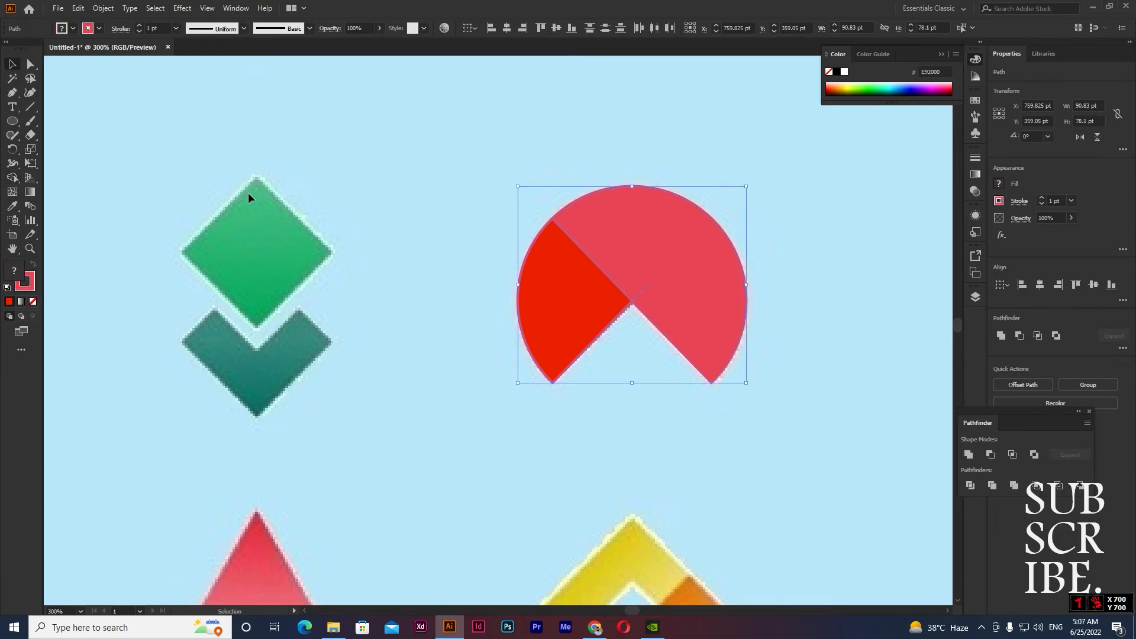
left_click(99, 29)
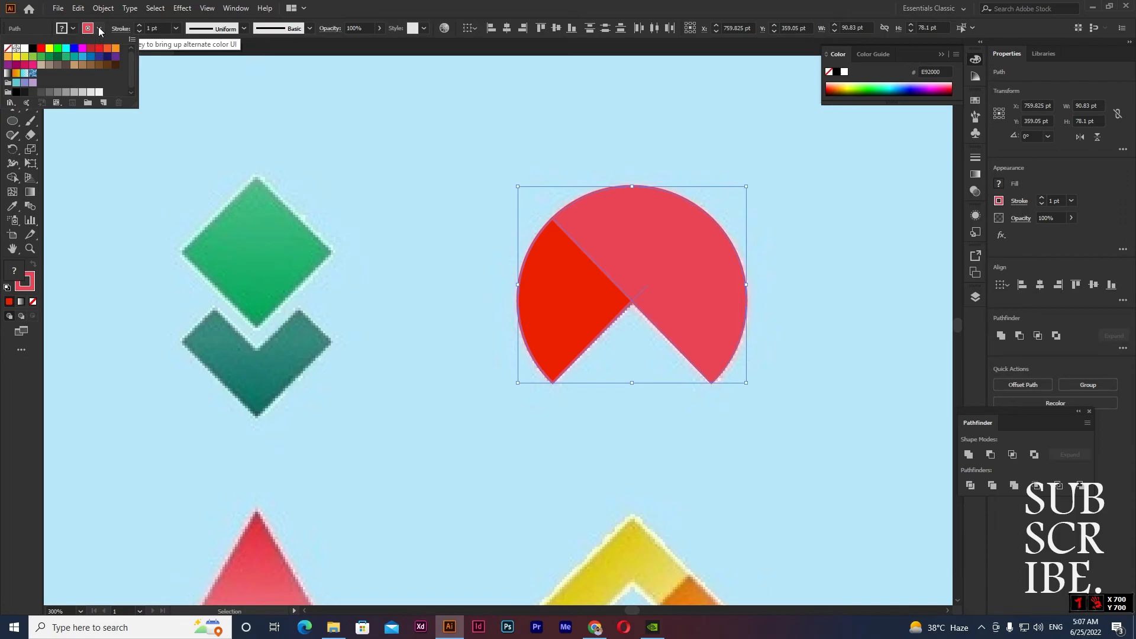
left_click(7, 49)
left_click(375, 204)
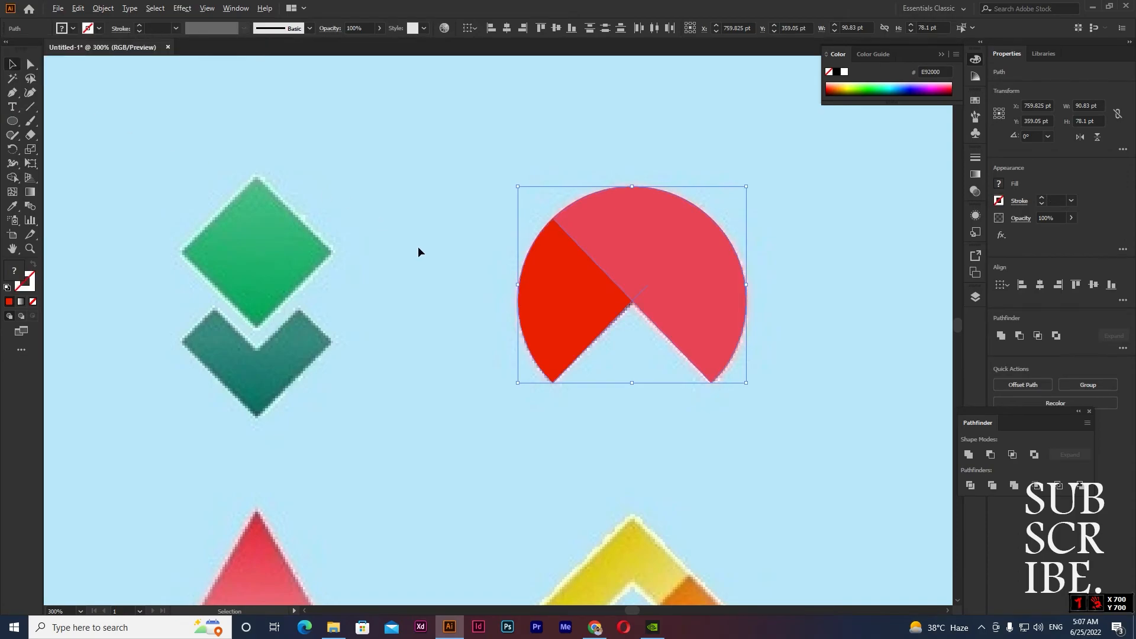
Step: Move the two-piece round logo off the reference image onto the white area to its right and deselect it
scroll(414, 247, "down", 1)
left_click(410, 248)
left_click(523, 283)
scroll(645, 371, "down", 1)
left_click_drag(589, 336, 858, 318)
left_click(850, 385)
Step: Change the fill of the round logo's left wedge to the dark red 6B1108 and deselect it
left_click(830, 295)
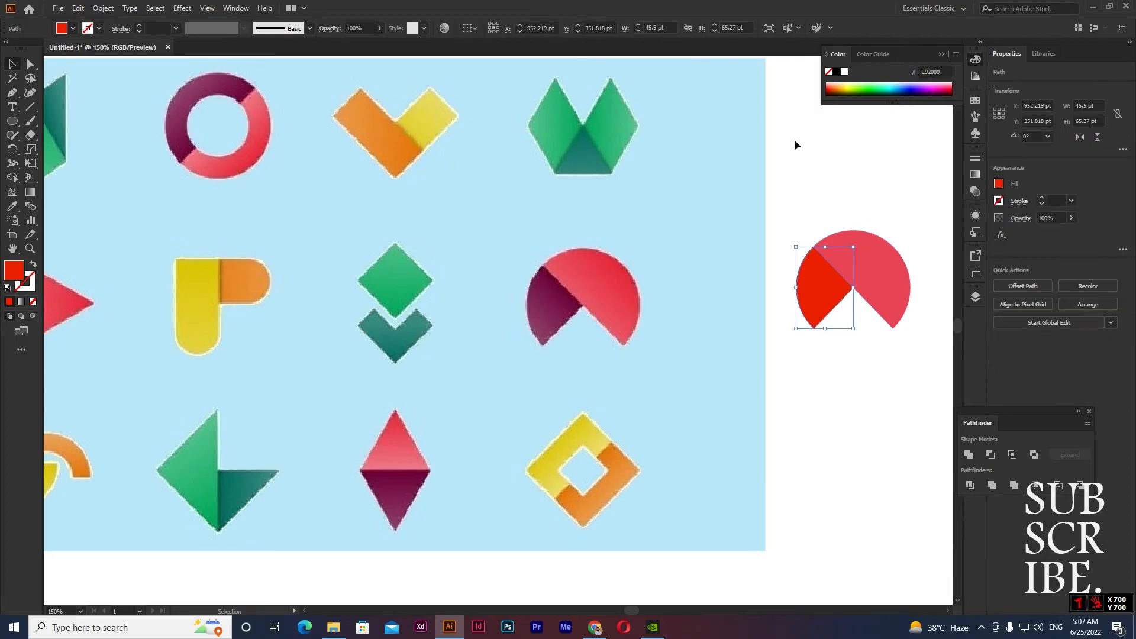
double_click(14, 271)
left_click_drag(627, 240, 616, 307)
left_click(747, 226)
left_click(852, 439)
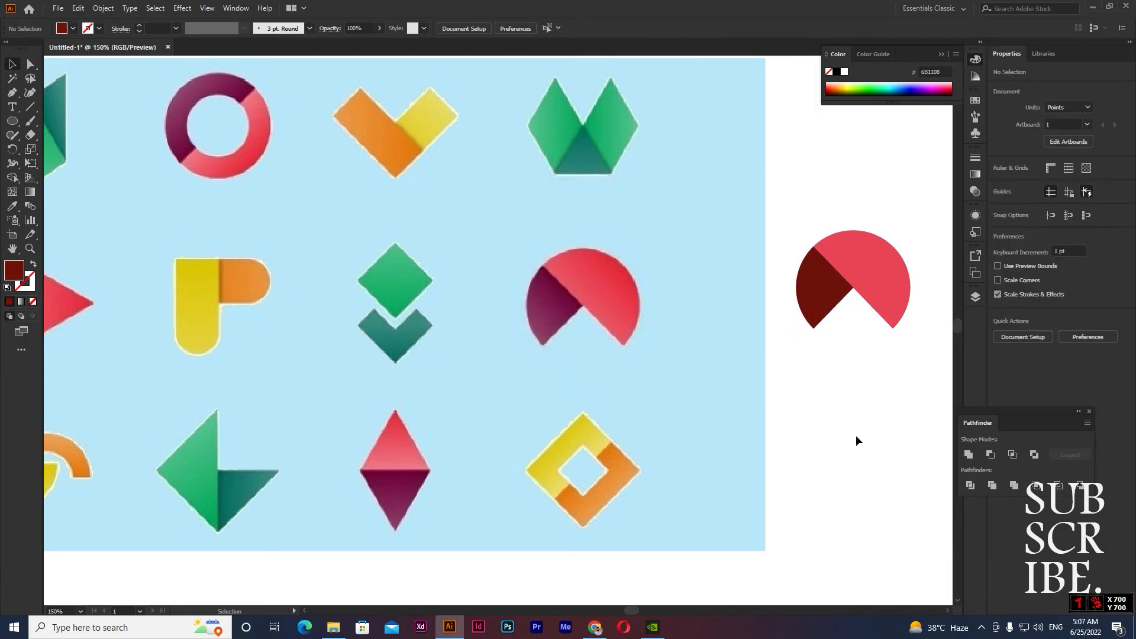
scroll(853, 427, "down", 1)
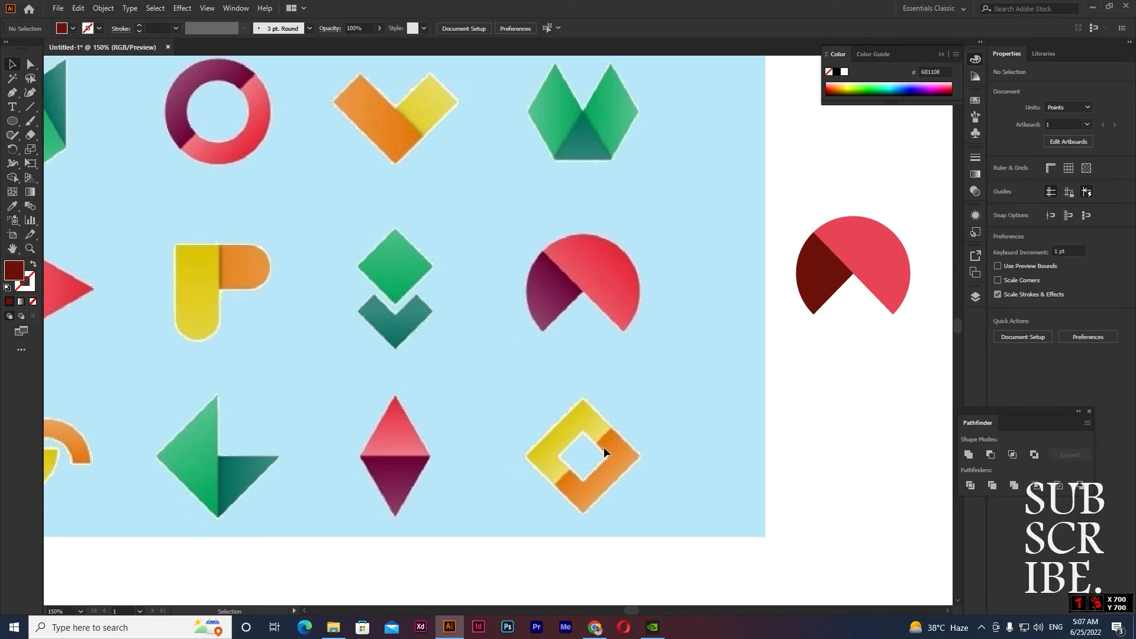
scroll(603, 446, "down", 1)
left_click_drag(603, 446, 665, 453)
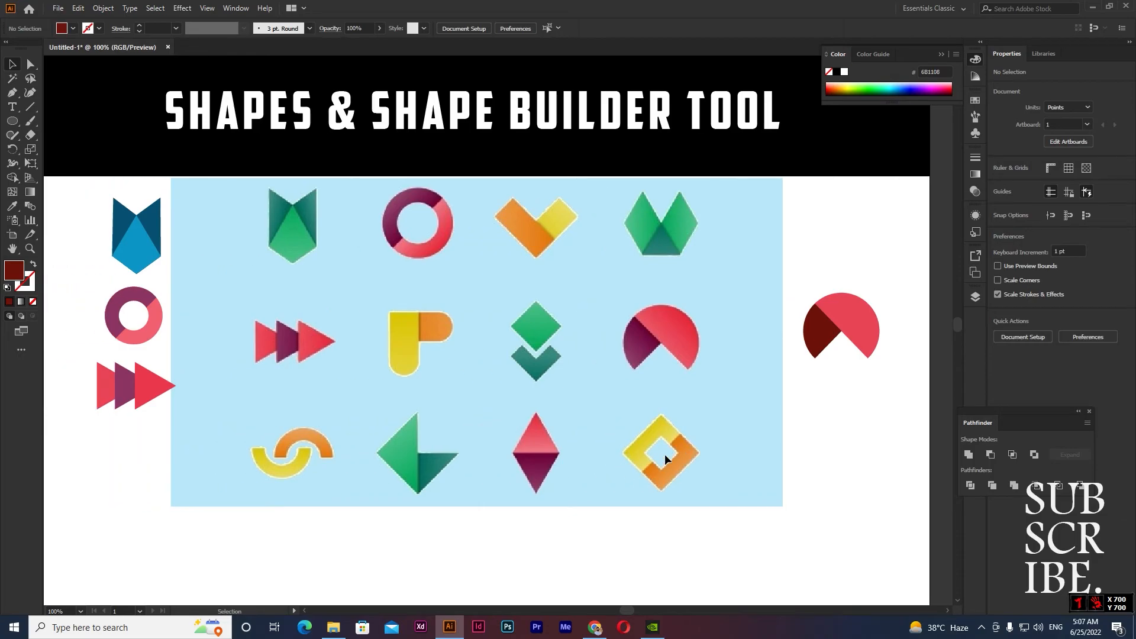